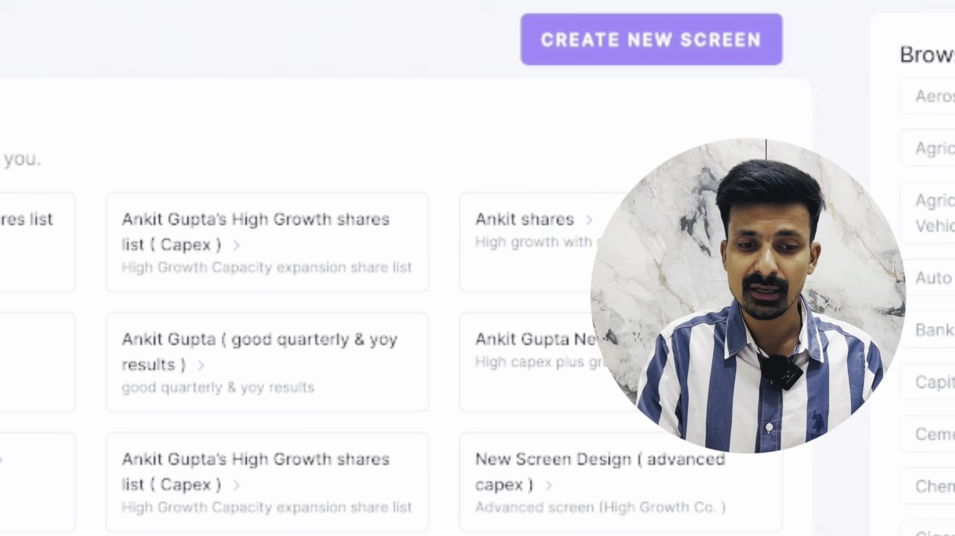
Open the saved screen "QOQ & YOY Operating Profit Increased" and copy its entire search query.
{"action": "left_click", "coordinate": [407, 452]}
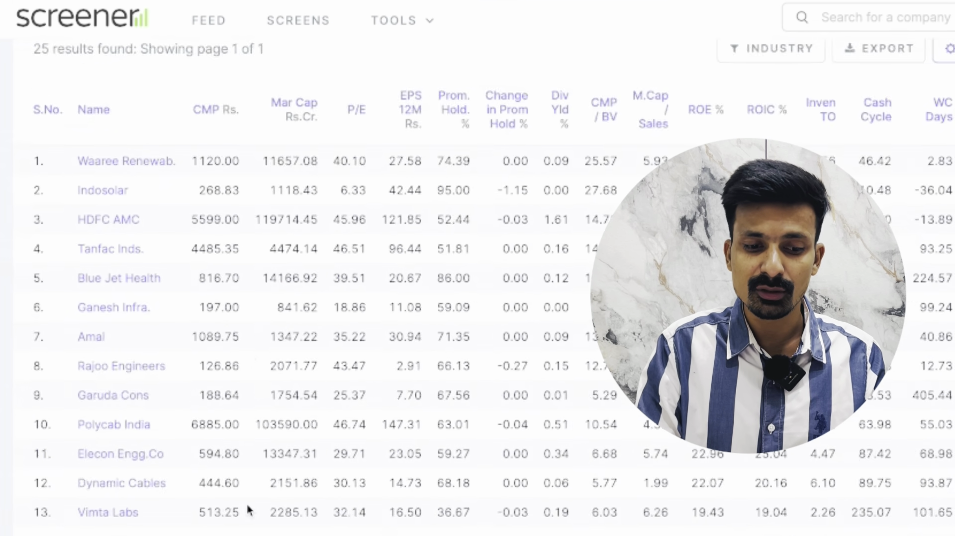
{"action": "scroll", "coordinate": [247, 507], "scroll_direction": "down", "scroll_amount": 10}
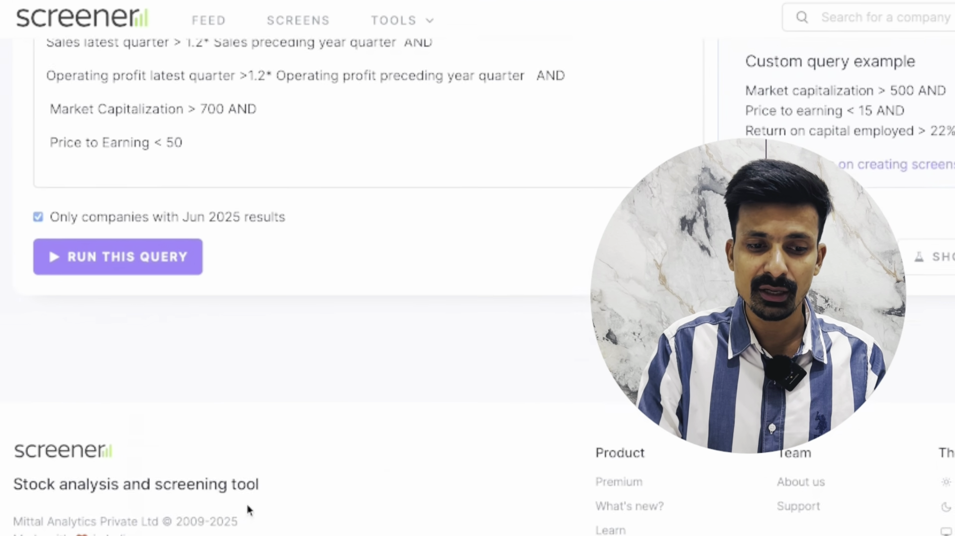
{"action": "scroll", "coordinate": [247, 507], "scroll_direction": "up", "scroll_amount": 3}
{"action": "triple_click", "coordinate": [50, 193]}
{"action": "left_click", "coordinate": [179, 295], "text": "shift"}
{"action": "key", "text": "ctrl+c"}
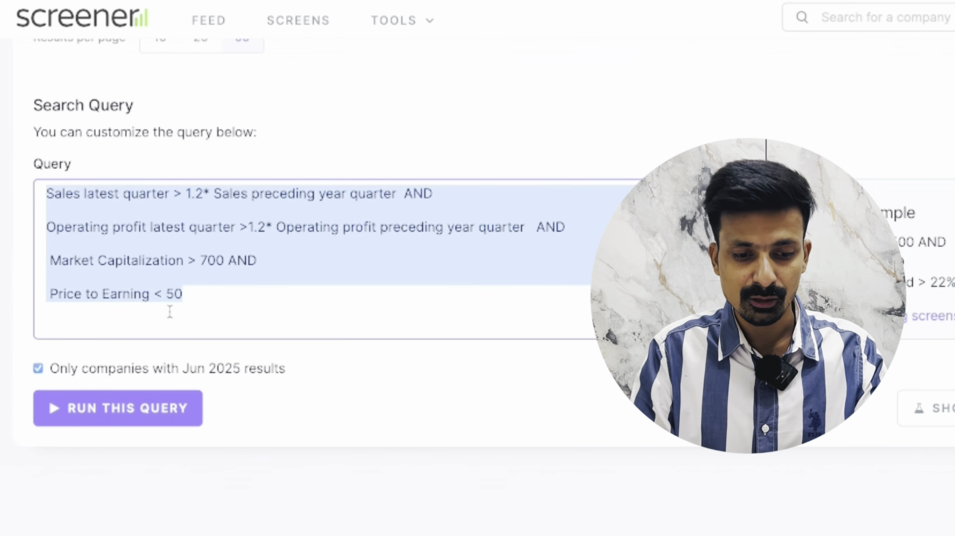
Start a new stock screen and paste the copied sales, operating profit, market capitalization and price-to-earning conditions as its query.
{"action": "scroll", "coordinate": [256, 500], "scroll_direction": "up", "scroll_amount": 10}
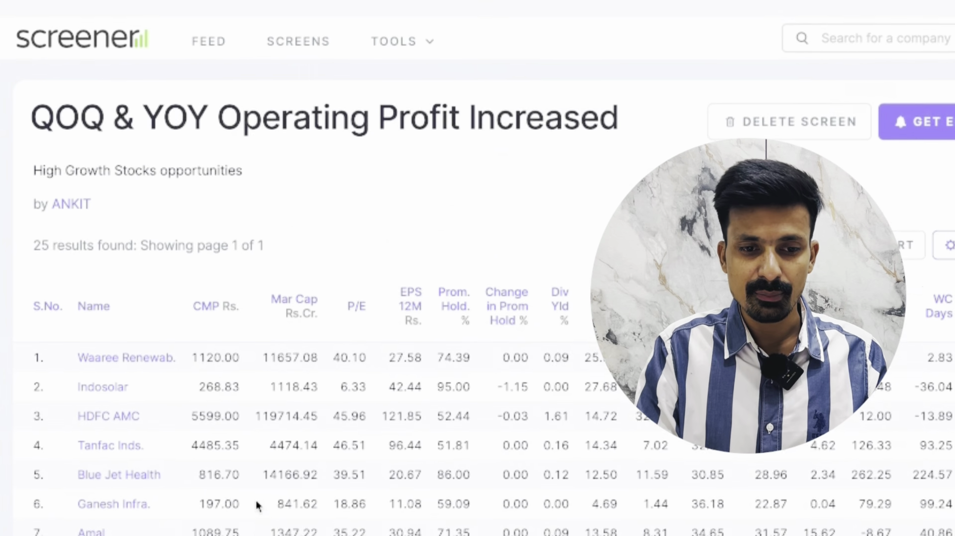
{"action": "left_click", "coordinate": [300, 22]}
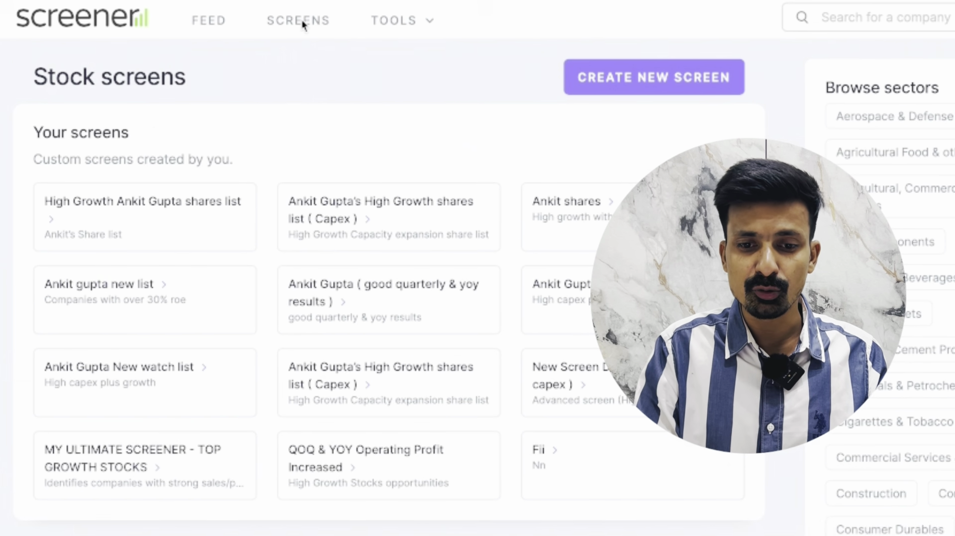
{"action": "left_click", "coordinate": [665, 85]}
{"action": "left_click", "coordinate": [341, 192]}
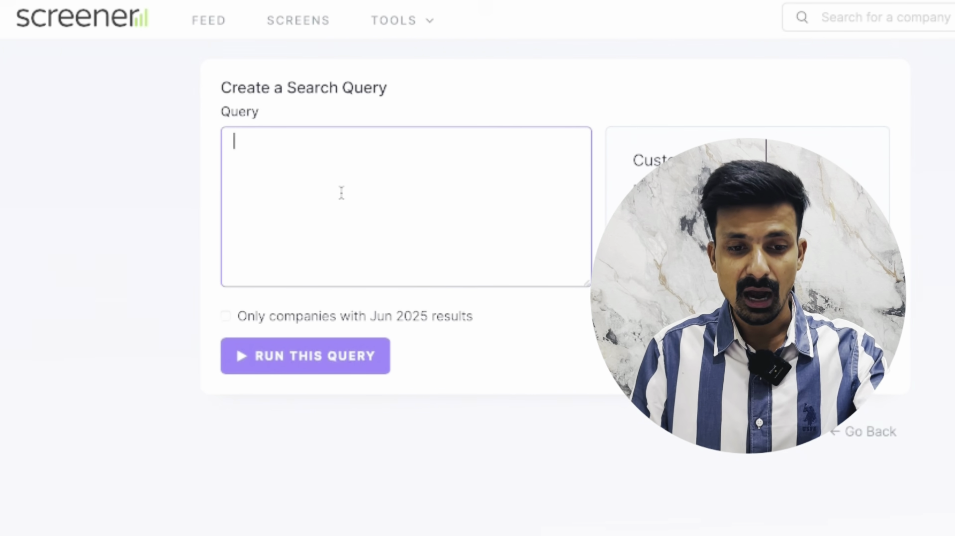
{"action": "key", "text": "ctrl+v"}
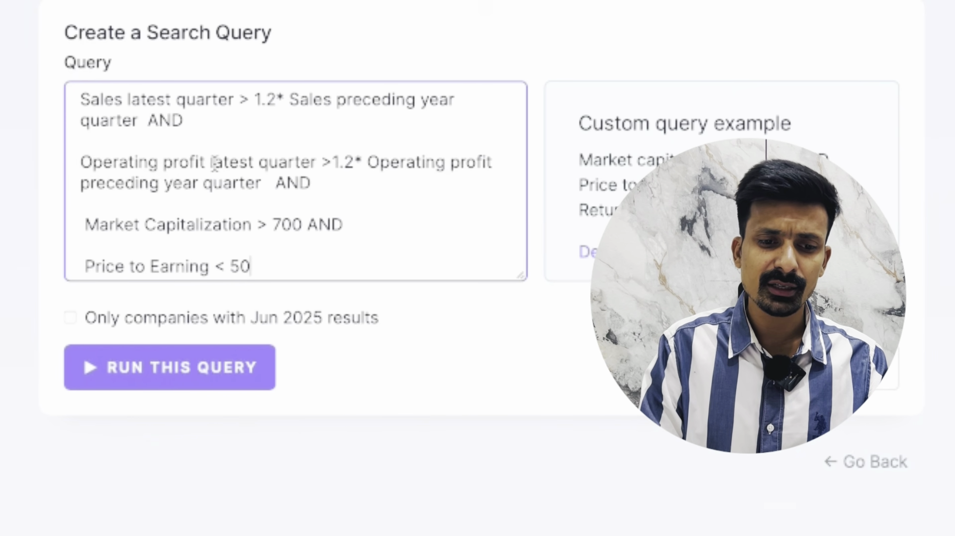
Highlight the query's sales condition, look up Reliance Industries Ltd with "rel", and show the company's quarterly results.
{"action": "left_click_drag", "start_coordinate": [80, 99], "coordinate": [200, 116]}
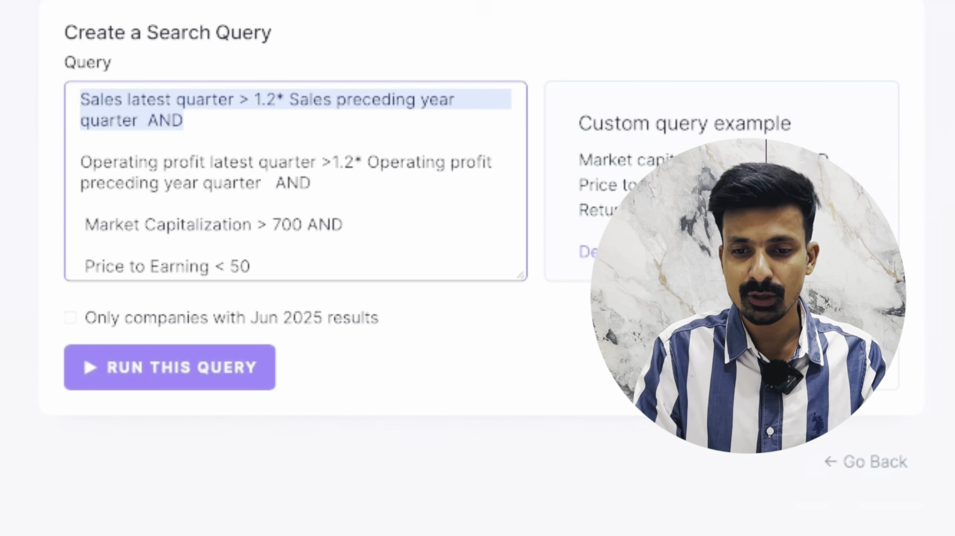
{"action": "key", "text": "Tab"}
{"action": "type", "text": "tcs"}
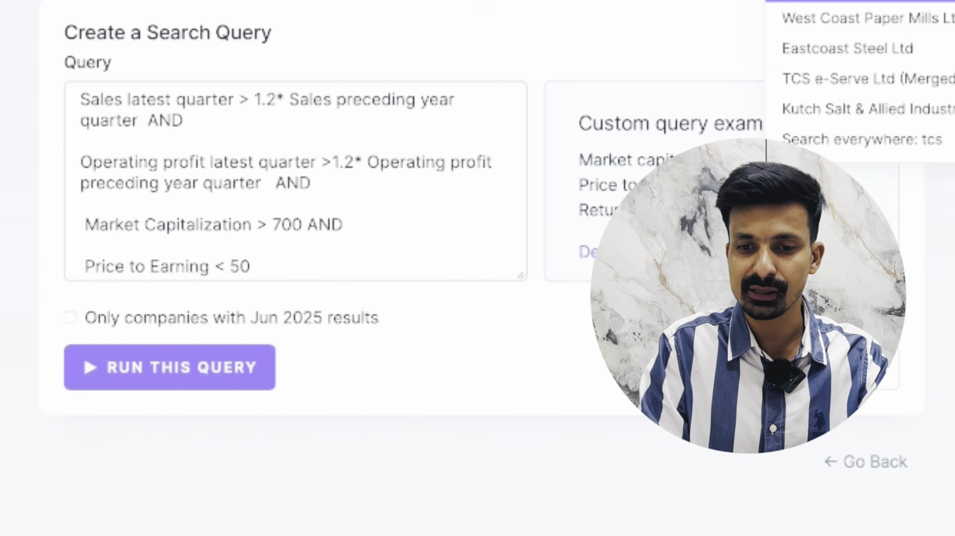
{"action": "key", "text": "BackSpace"}
{"action": "key", "text": "BackSpace"}
{"action": "key", "text": "BackSpace"}
{"action": "type", "text": "rea"}
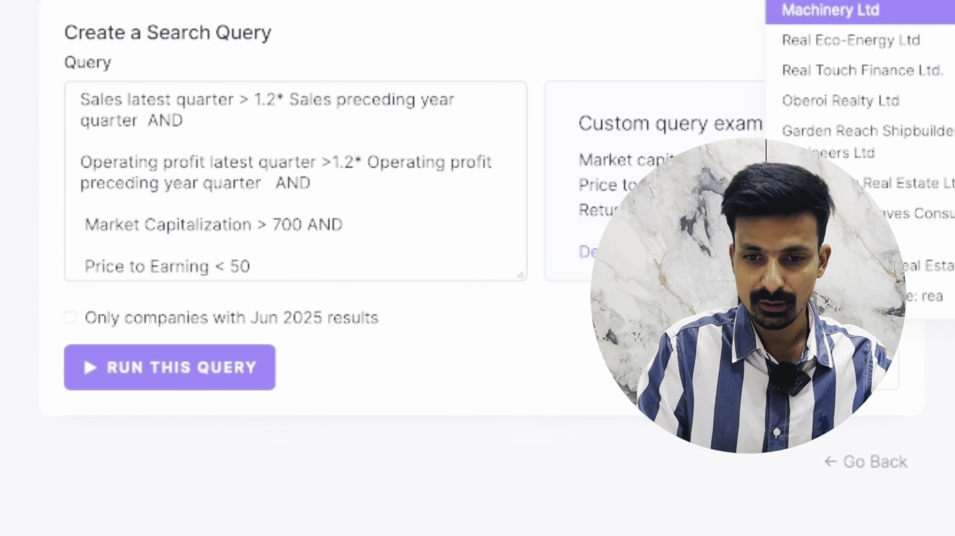
{"action": "key", "text": "BackSpace"}
{"action": "type", "text": "l"}
{"action": "left_click", "coordinate": [863, 10]}
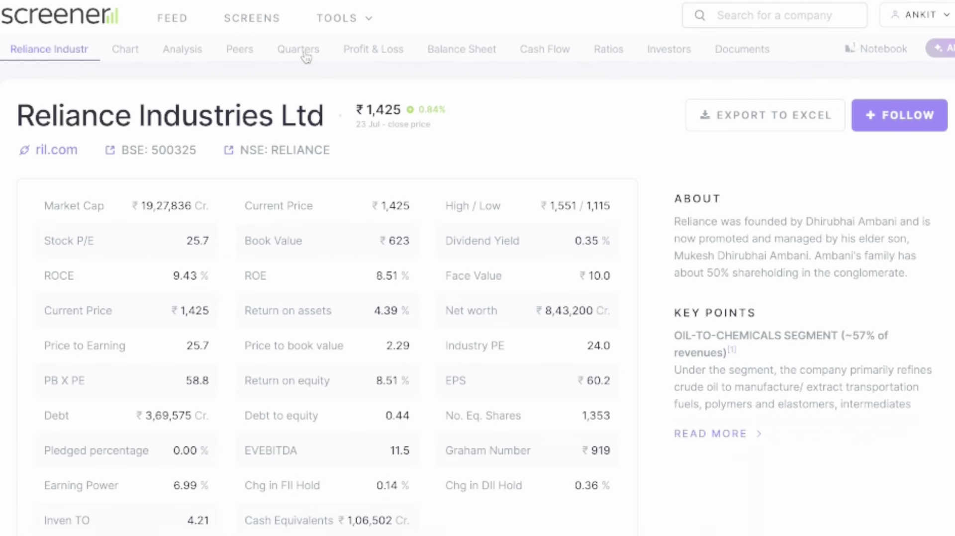
{"action": "left_click", "coordinate": [304, 54]}
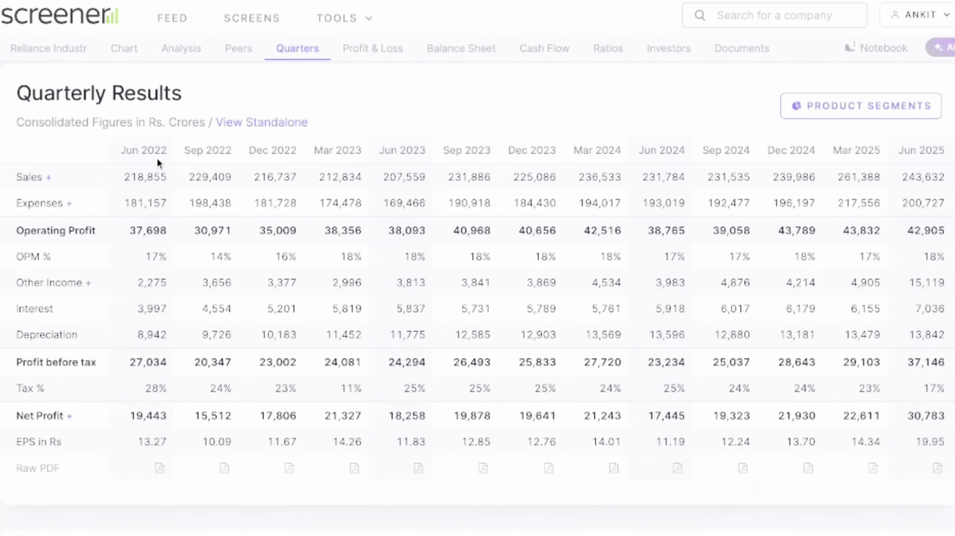
Highlight the Jun 2025, Mar 2025 and Dec 2024 column headings in turn to compare consecutive quarters.
{"action": "left_click_drag", "start_coordinate": [900, 149], "coordinate": [950, 149]}
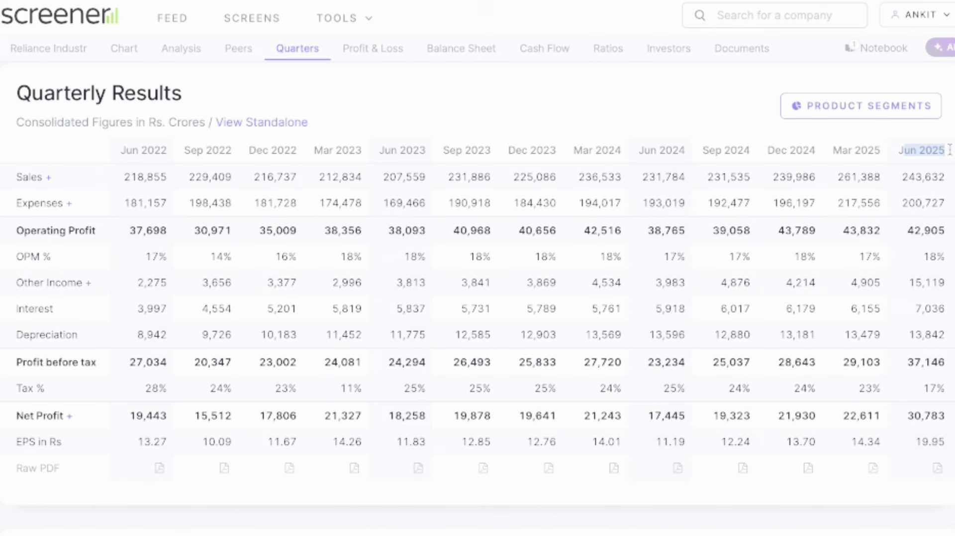
{"action": "left_click_drag", "start_coordinate": [898, 150], "coordinate": [951, 151]}
{"action": "left_click_drag", "start_coordinate": [831, 150], "coordinate": [884, 156]}
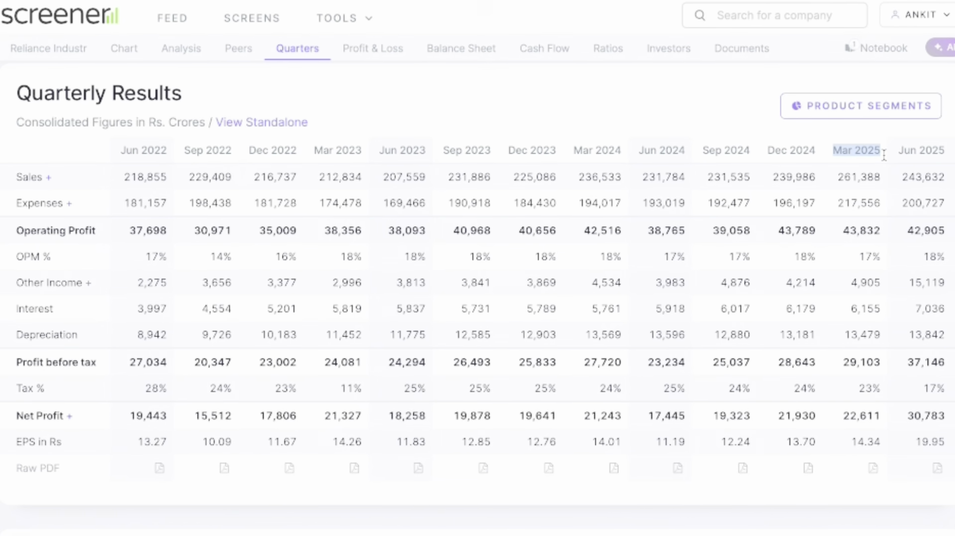
{"action": "left_click", "coordinate": [767, 154]}
{"action": "left_click_drag", "start_coordinate": [766, 154], "coordinate": [815, 151]}
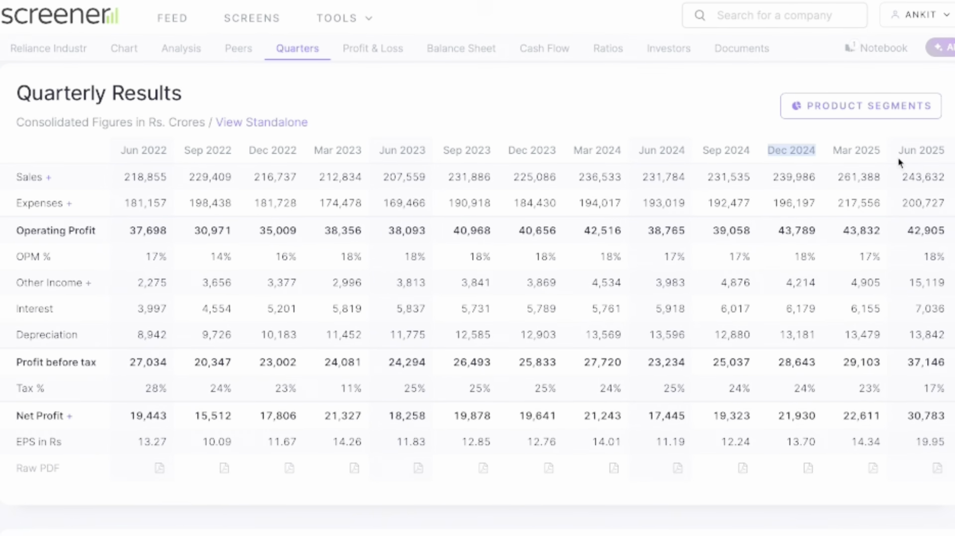
{"action": "left_click", "coordinate": [760, 134]}
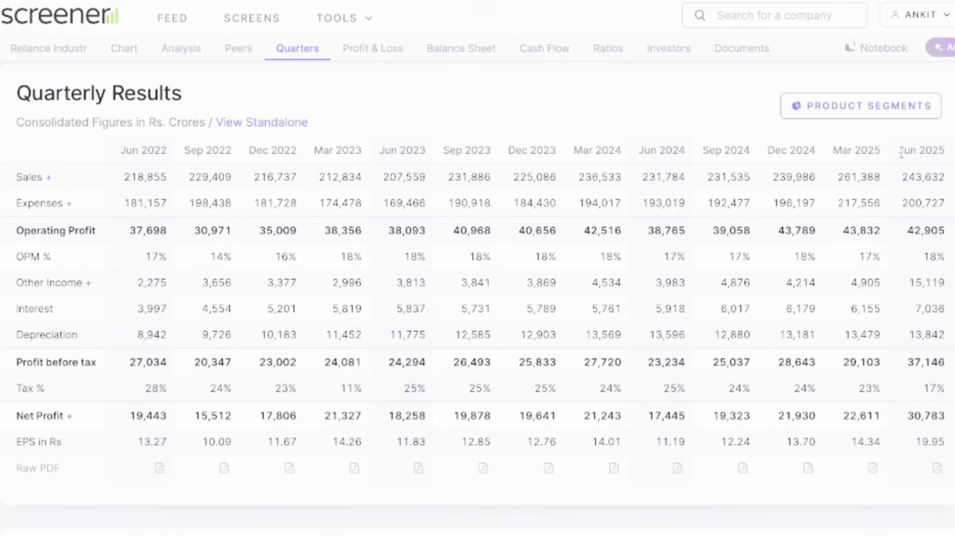
Highlight the Jun 2025 and Jun 2024 column headings alternately to identify the year-on-year quarter pair.
{"action": "left_click_drag", "start_coordinate": [898, 150], "coordinate": [947, 154]}
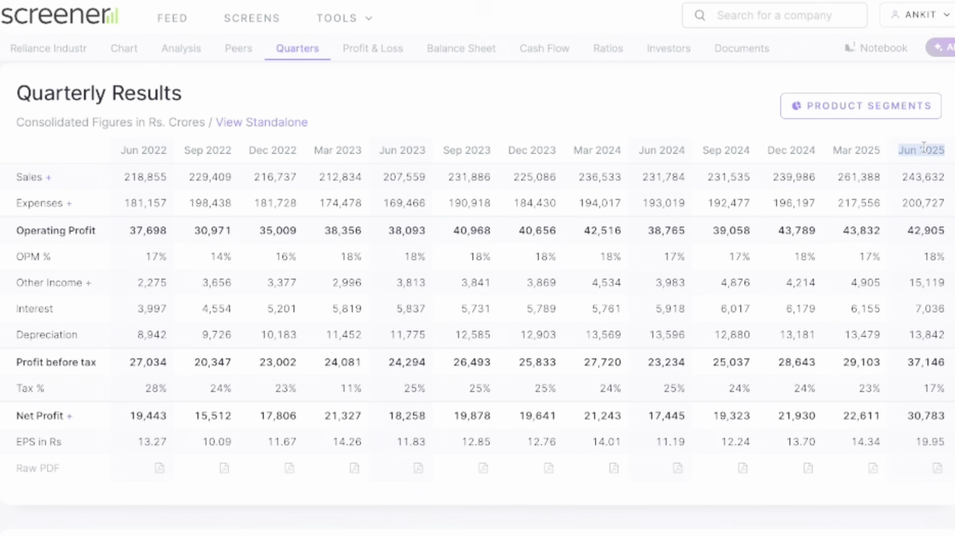
{"action": "left_click", "coordinate": [642, 153]}
{"action": "left_click_drag", "start_coordinate": [642, 154], "coordinate": [679, 152]}
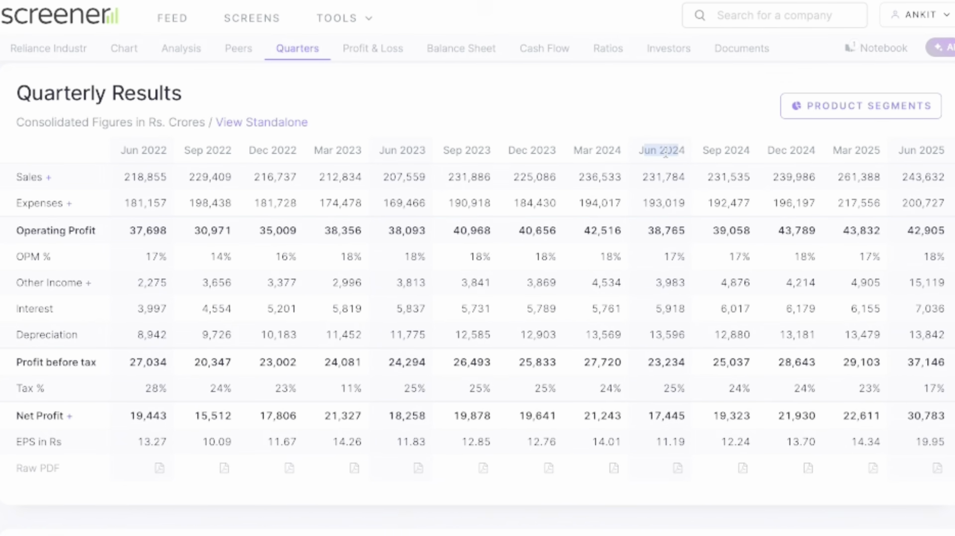
{"action": "left_click_drag", "start_coordinate": [898, 152], "coordinate": [946, 152]}
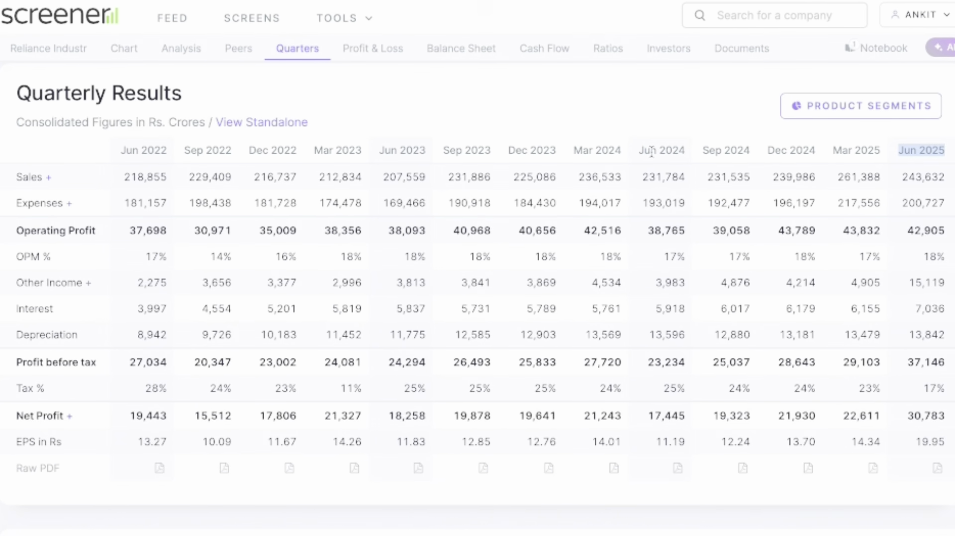
{"action": "left_click_drag", "start_coordinate": [642, 153], "coordinate": [694, 155]}
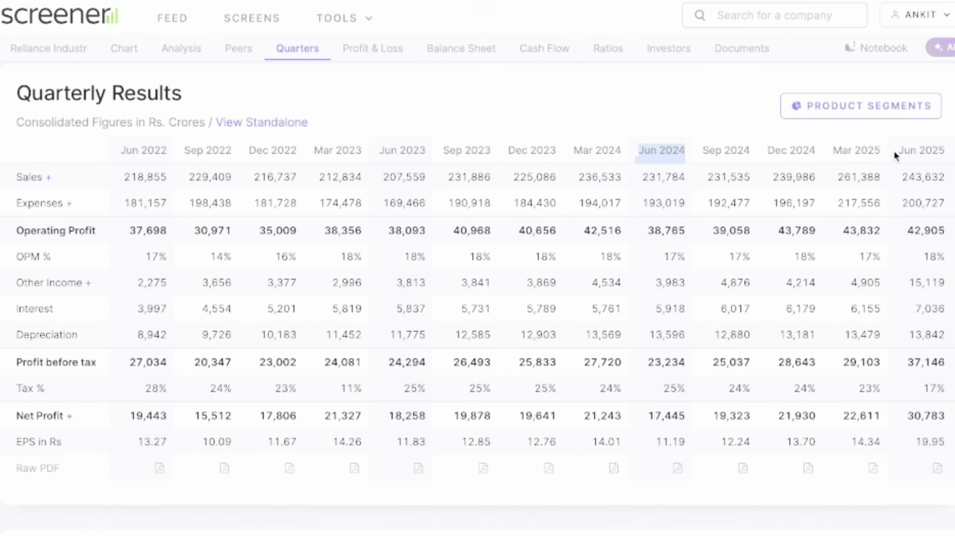
{"action": "left_click_drag", "start_coordinate": [893, 151], "coordinate": [950, 151]}
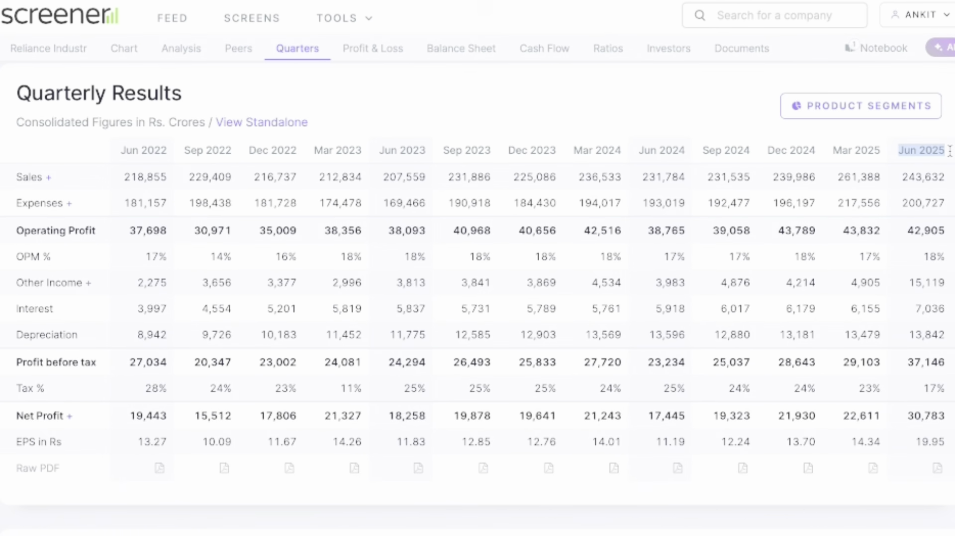
Compare the Jun 2024 and Jun 2025 figures for Sales, Operating Profit and Net Profit by highlighting each pair.
{"action": "left_click_drag", "start_coordinate": [641, 177], "coordinate": [692, 177]}
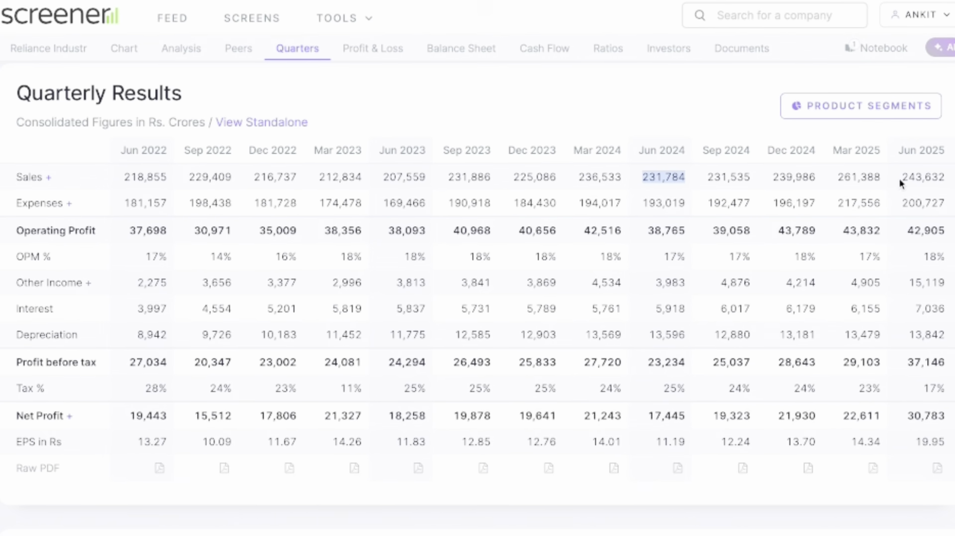
{"action": "left_click_drag", "start_coordinate": [900, 179], "coordinate": [950, 178]}
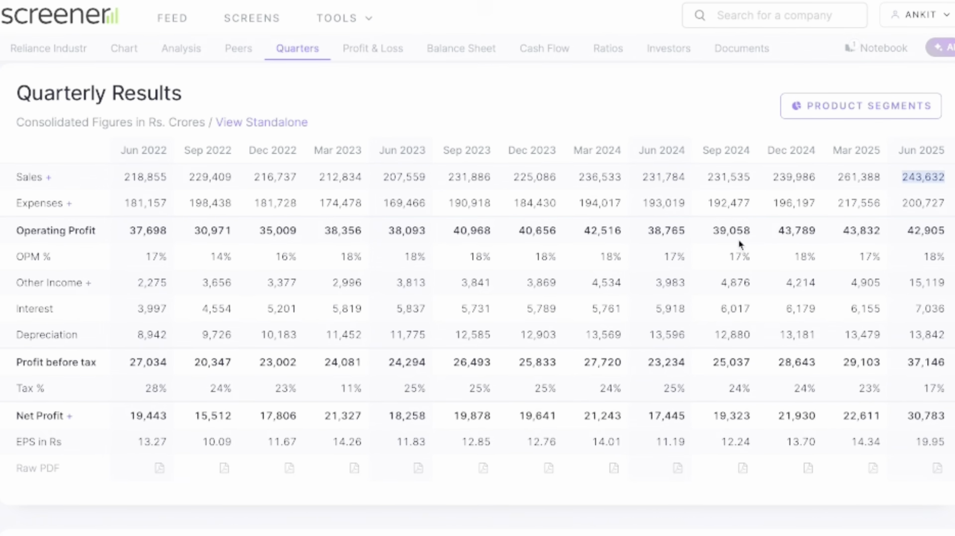
{"action": "left_click_drag", "start_coordinate": [643, 228], "coordinate": [698, 229]}
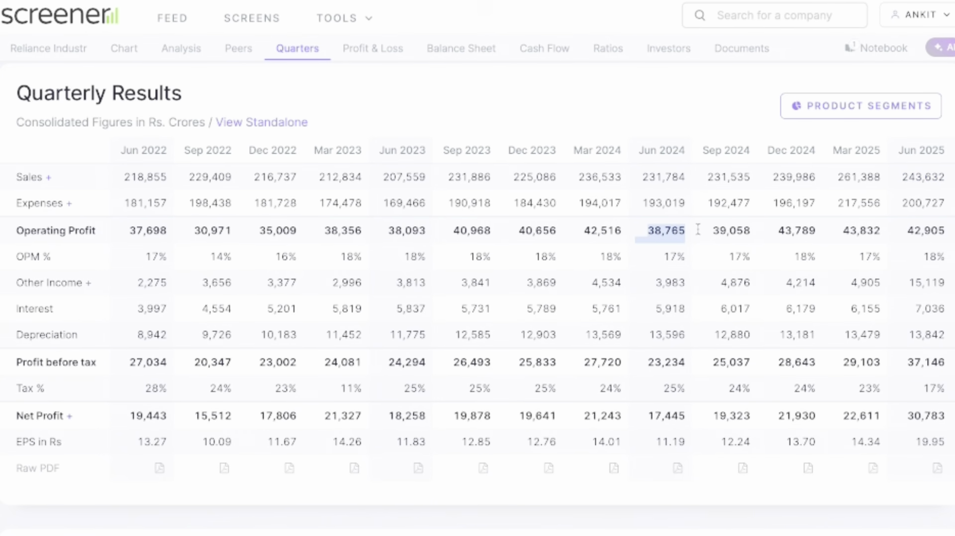
{"action": "left_click_drag", "start_coordinate": [906, 230], "coordinate": [952, 231]}
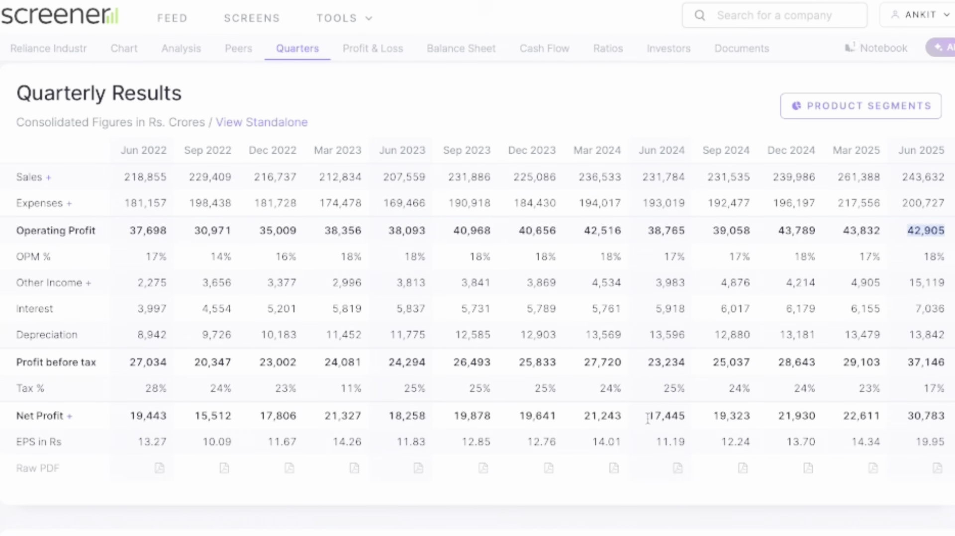
{"action": "left_click_drag", "start_coordinate": [647, 417], "coordinate": [689, 420]}
{"action": "left_click_drag", "start_coordinate": [899, 417], "coordinate": [948, 414]}
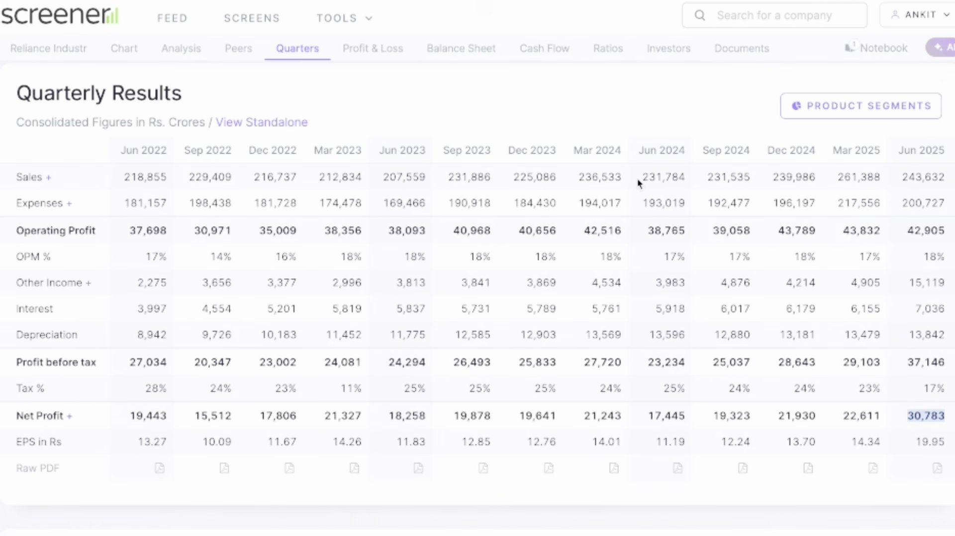
Highlight the Jun 2024 and Jun 2025 Sales figures alternately to compare year-on-year sales growth.
{"action": "left_click_drag", "start_coordinate": [640, 177], "coordinate": [686, 177]}
{"action": "left_click_drag", "start_coordinate": [901, 177], "coordinate": [948, 177]}
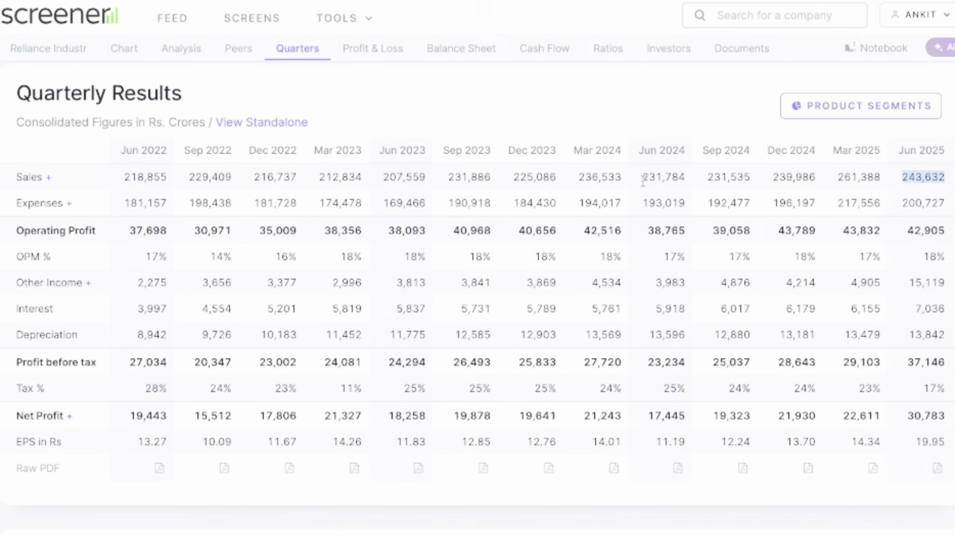
{"action": "left_click_drag", "start_coordinate": [643, 178], "coordinate": [686, 177]}
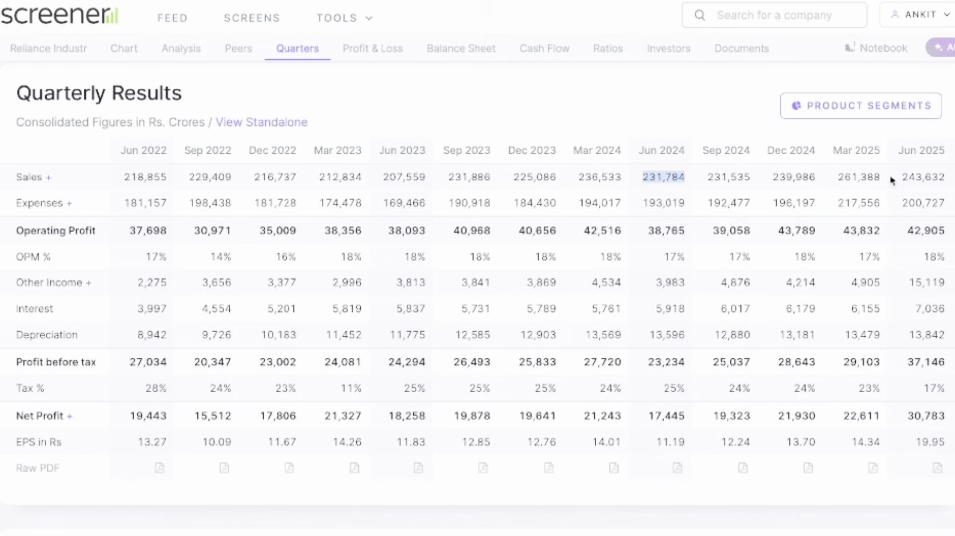
{"action": "left_click_drag", "start_coordinate": [902, 177], "coordinate": [942, 178]}
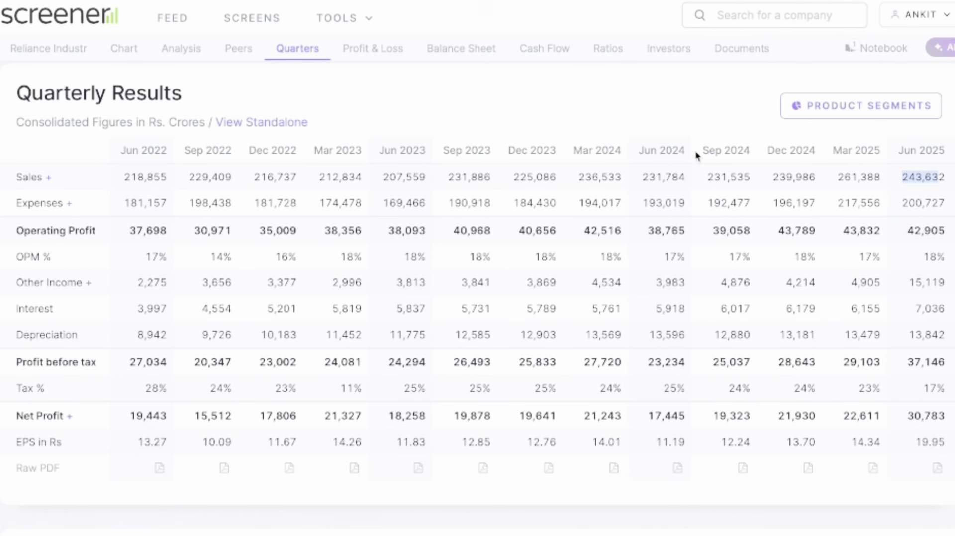
{"action": "left_click_drag", "start_coordinate": [643, 178], "coordinate": [687, 175]}
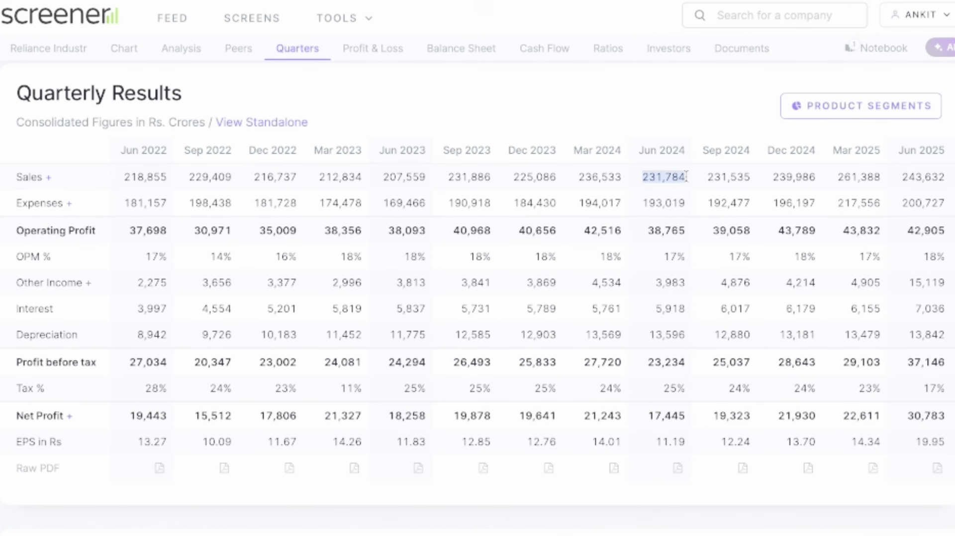
{"action": "left_click_drag", "start_coordinate": [901, 178], "coordinate": [949, 175]}
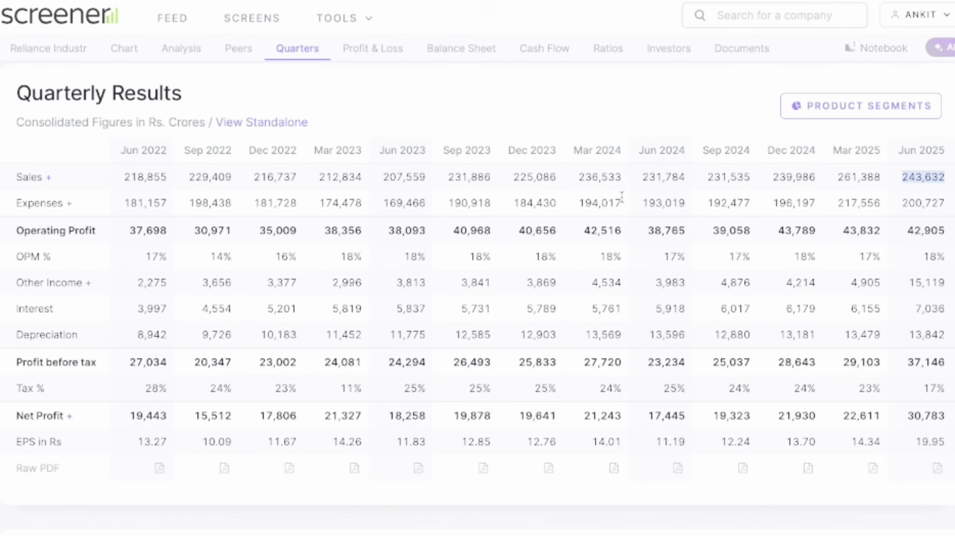
{"action": "left_click_drag", "start_coordinate": [642, 178], "coordinate": [694, 178]}
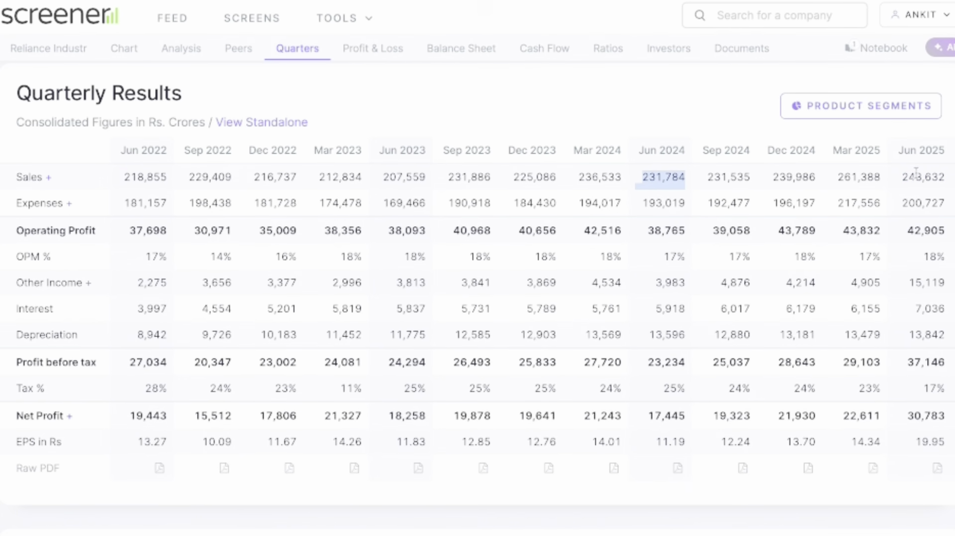
{"action": "left_click_drag", "start_coordinate": [901, 178], "coordinate": [950, 180]}
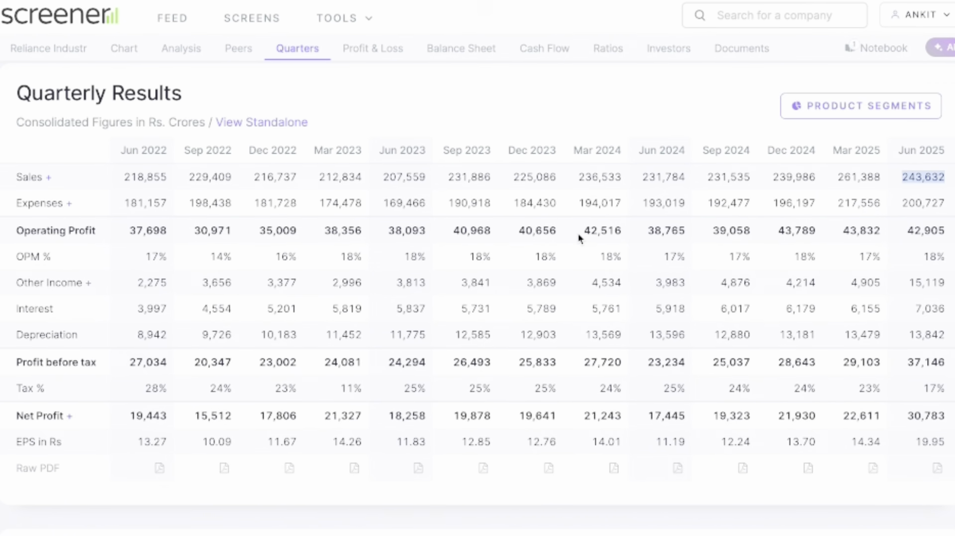
Highlight the Jun 2024 and Jun 2025 figures in the Sales, Operating Profit and Net Profit rows to compare them year on year.
{"action": "left_click", "coordinate": [591, 176]}
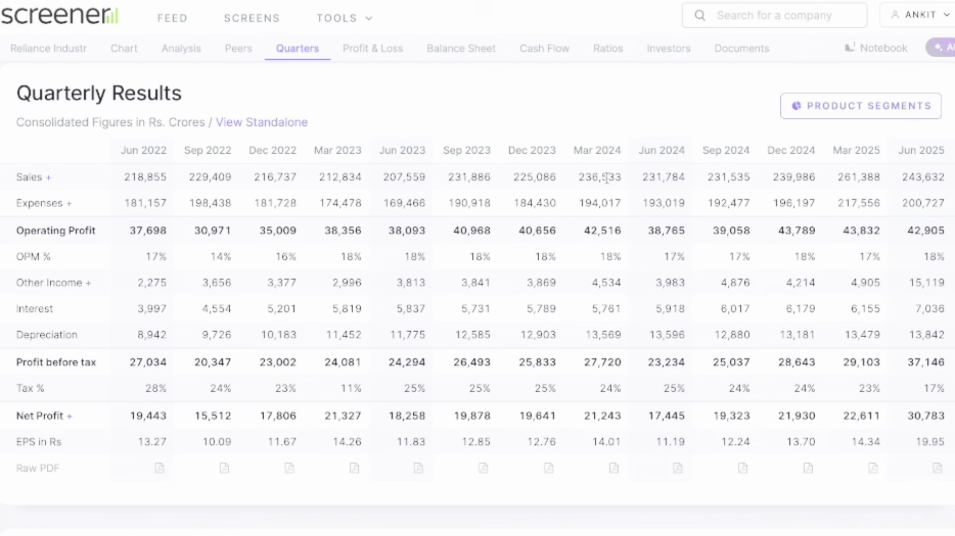
{"action": "left_click_drag", "start_coordinate": [641, 182], "coordinate": [693, 175]}
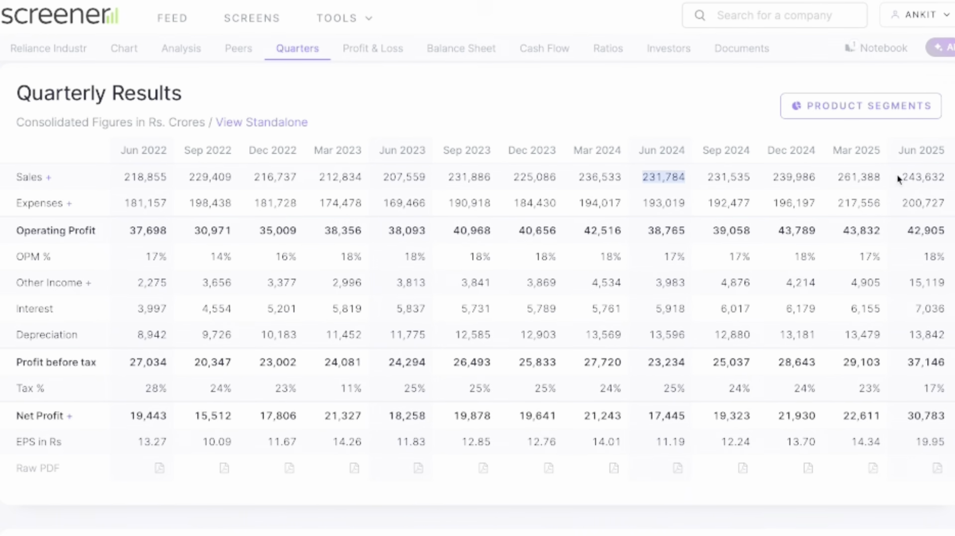
{"action": "left_click_drag", "start_coordinate": [901, 176], "coordinate": [944, 173]}
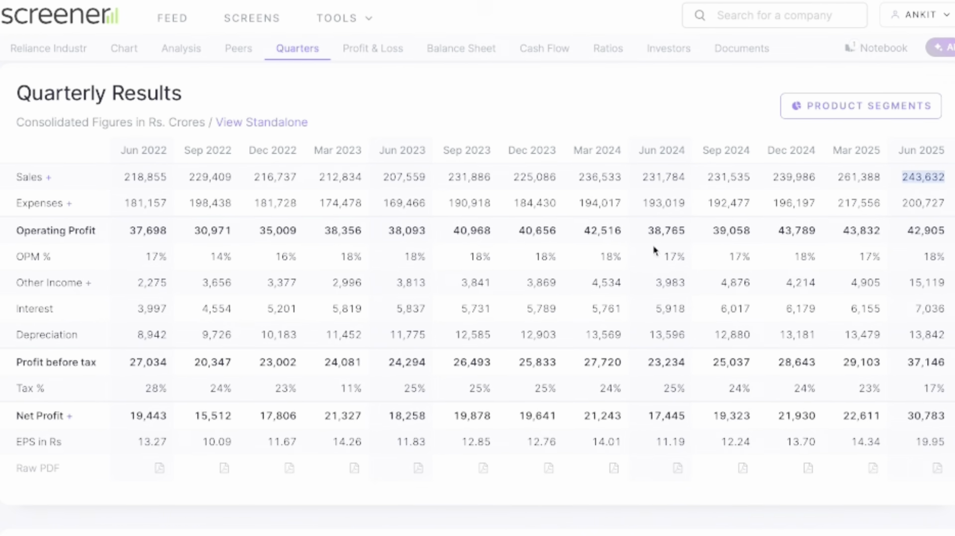
{"action": "double_click", "coordinate": [666, 230]}
{"action": "left_click_drag", "start_coordinate": [914, 231], "coordinate": [935, 478]}
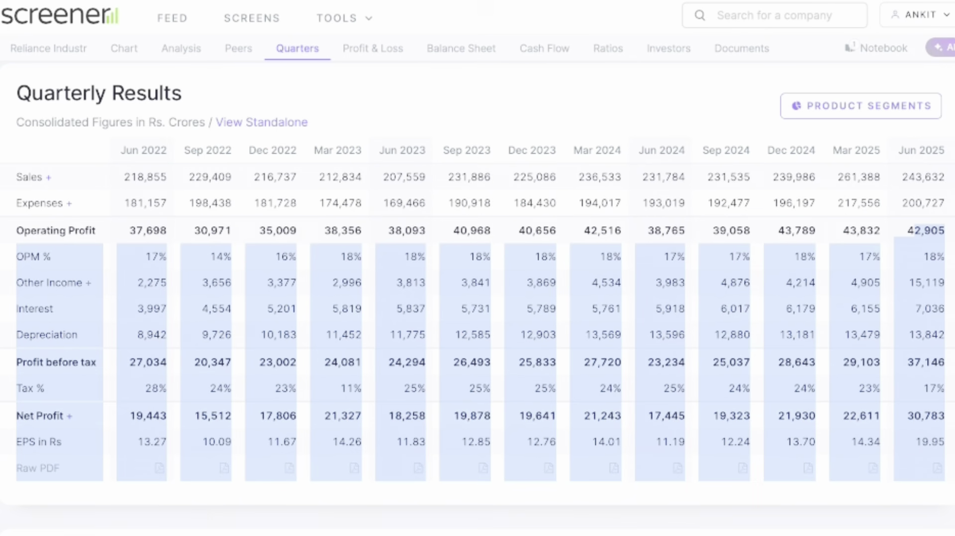
{"action": "left_click", "coordinate": [572, 423]}
{"action": "left_click_drag", "start_coordinate": [647, 417], "coordinate": [698, 420]}
{"action": "left_click_drag", "start_coordinate": [907, 416], "coordinate": [950, 418]}
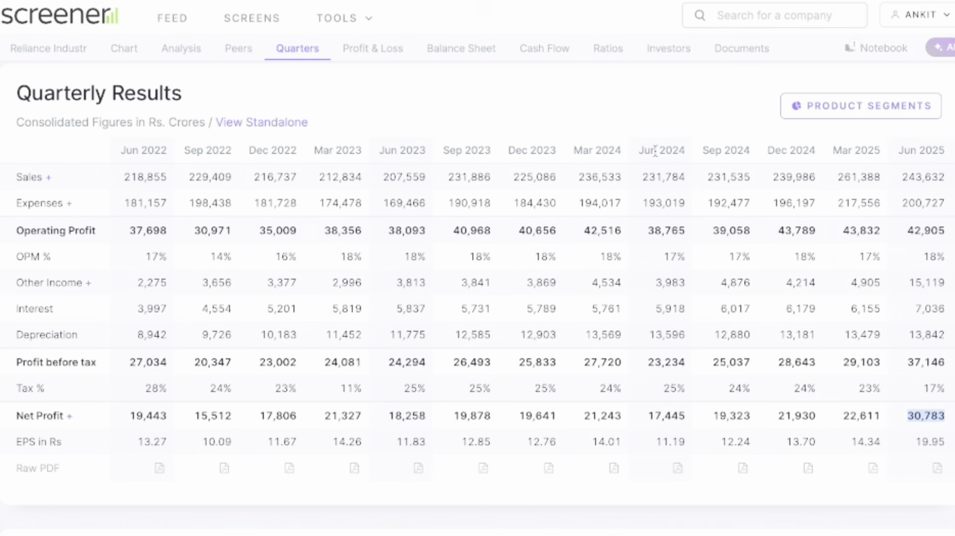
Highlight the Jun 2024 and Jun 2025 column headings, and the Operating Profit and Net Profit figures for Jun 2024.
{"action": "left_click_drag", "start_coordinate": [658, 151], "coordinate": [689, 150]}
{"action": "left_click_drag", "start_coordinate": [927, 152], "coordinate": [945, 150]}
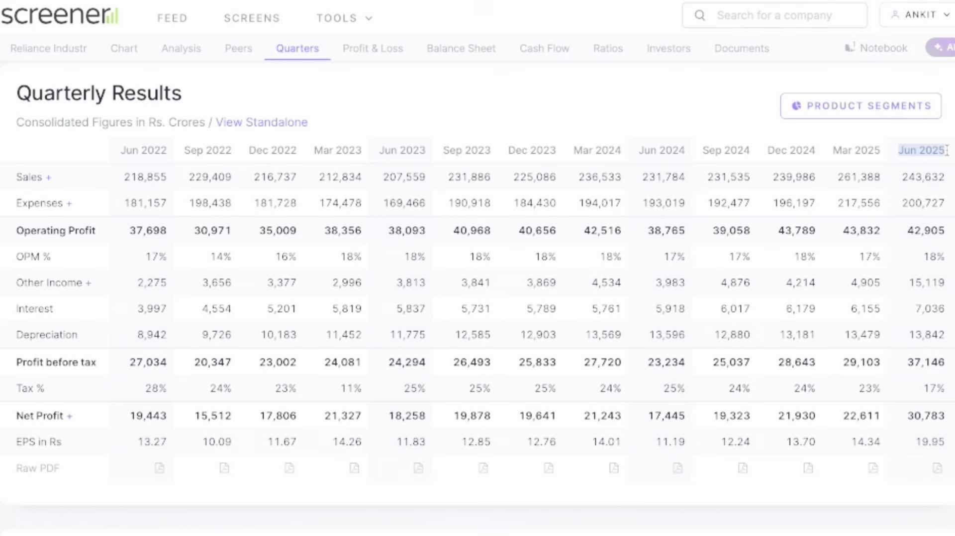
{"action": "left_click", "coordinate": [756, 223]}
{"action": "left_click_drag", "start_coordinate": [637, 151], "coordinate": [693, 155]}
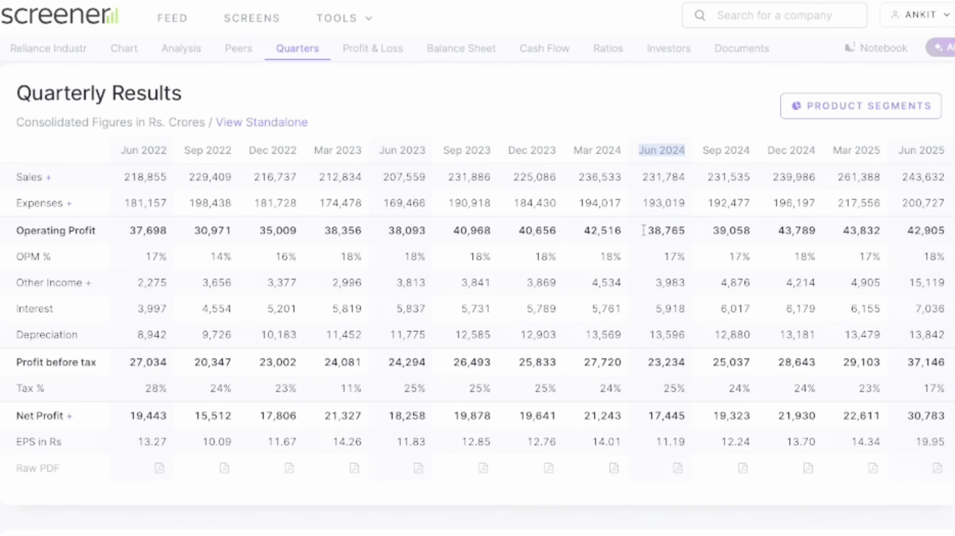
{"action": "left_click_drag", "start_coordinate": [644, 233], "coordinate": [691, 236]}
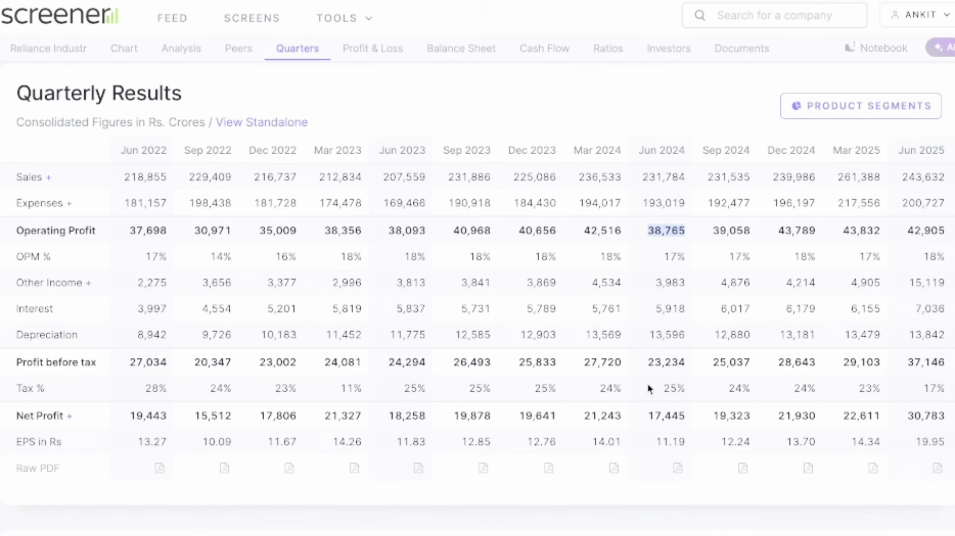
{"action": "left_click_drag", "start_coordinate": [646, 416], "coordinate": [698, 426]}
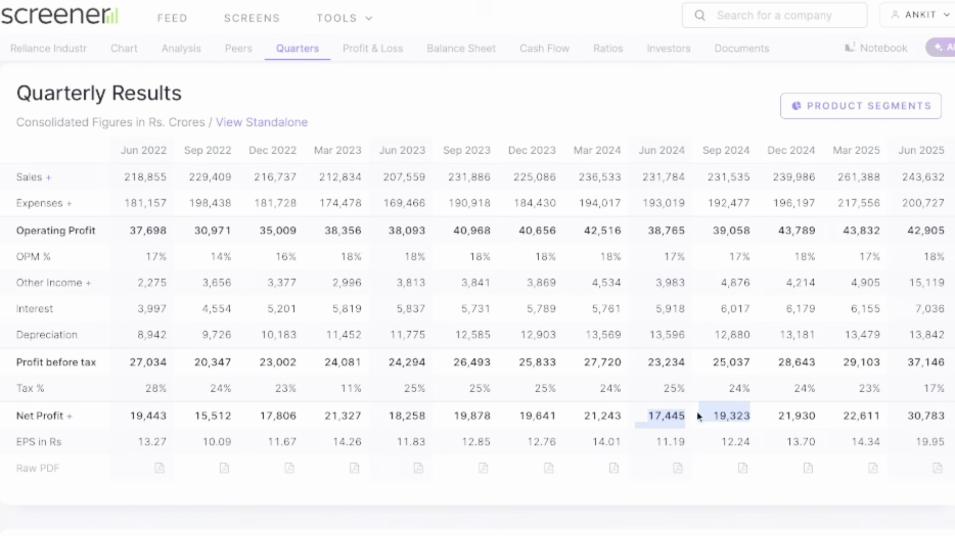
Highlight the Jun 2025 column heading and examine its Sales figure against the Jun 2024 one.
{"action": "left_click_drag", "start_coordinate": [833, 151], "coordinate": [943, 154]}
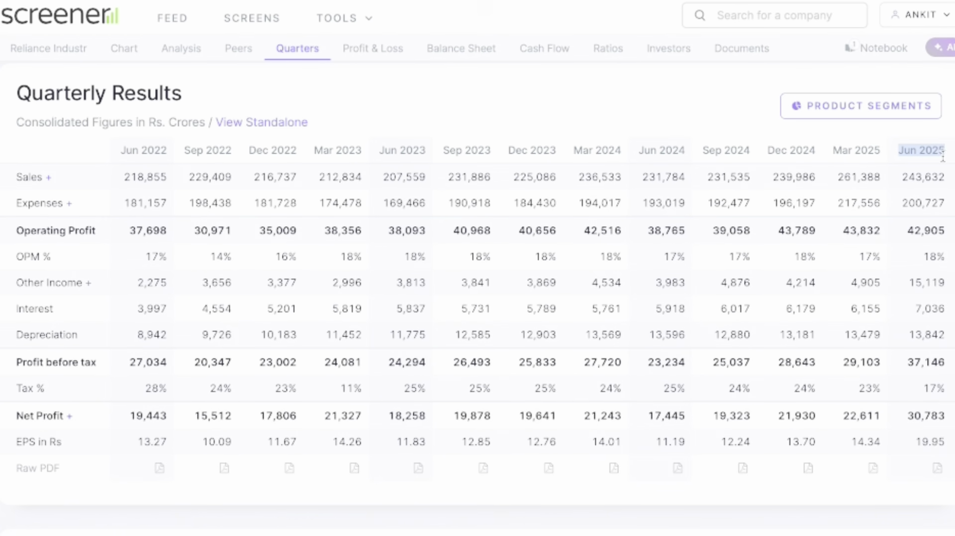
{"action": "left_click_drag", "start_coordinate": [838, 178], "coordinate": [940, 178]}
{"action": "left_click_drag", "start_coordinate": [641, 177], "coordinate": [690, 177]}
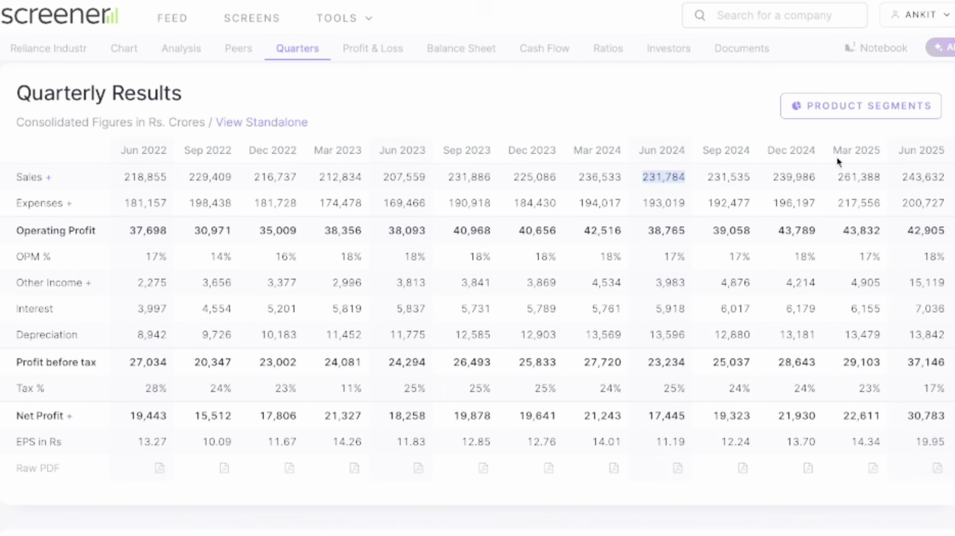
{"action": "left_click_drag", "start_coordinate": [901, 178], "coordinate": [945, 178]}
{"action": "left_click_drag", "start_coordinate": [643, 179], "coordinate": [689, 182]}
{"action": "left_click", "coordinate": [834, 182]}
{"action": "left_click_drag", "start_coordinate": [835, 182], "coordinate": [931, 178]}
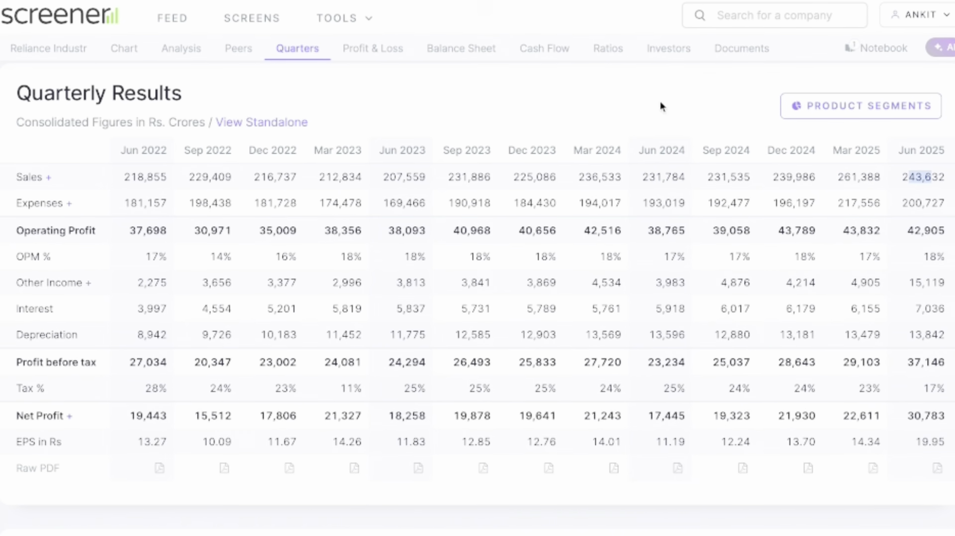
{"action": "left_click", "coordinate": [904, 147]}
{"action": "left_click_drag", "start_coordinate": [839, 177], "coordinate": [945, 178]}
{"action": "left_click_drag", "start_coordinate": [639, 178], "coordinate": [696, 179]}
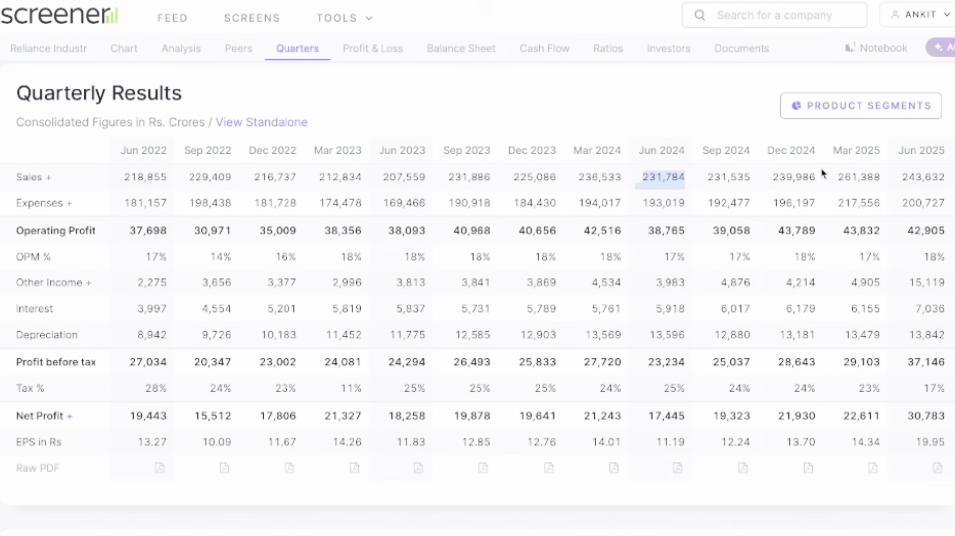
{"action": "left_click_drag", "start_coordinate": [908, 179], "coordinate": [945, 178]}
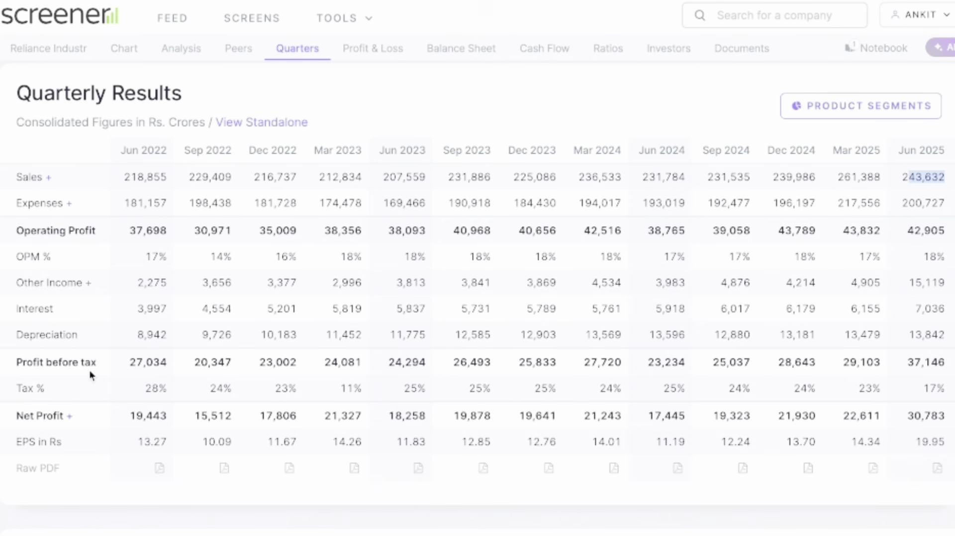
Open the saved screen "QOQ & YOY Operating Profit Increased" and review its search query and results.
{"action": "left_click", "coordinate": [252, 18]}
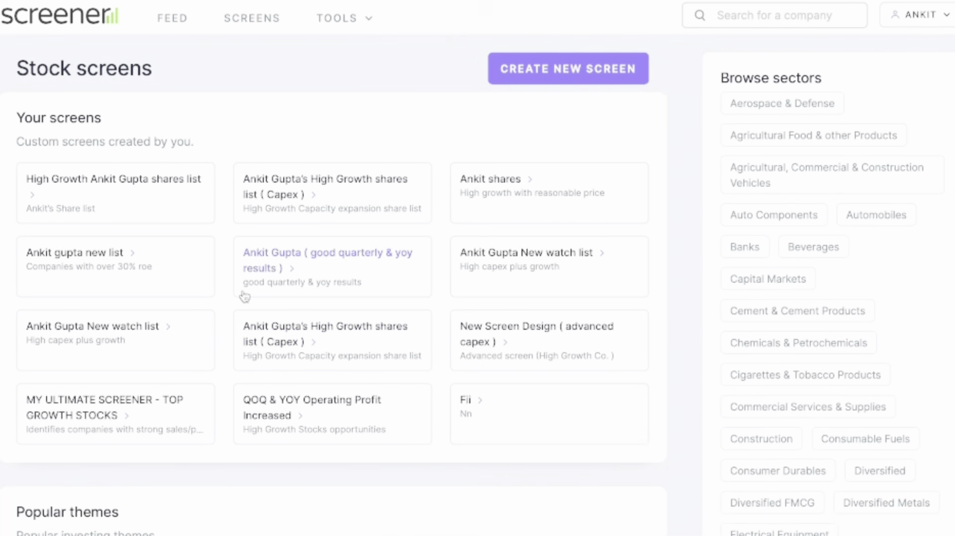
{"action": "left_click", "coordinate": [319, 417]}
{"action": "scroll", "coordinate": [442, 378], "scroll_direction": "down", "scroll_amount": 15}
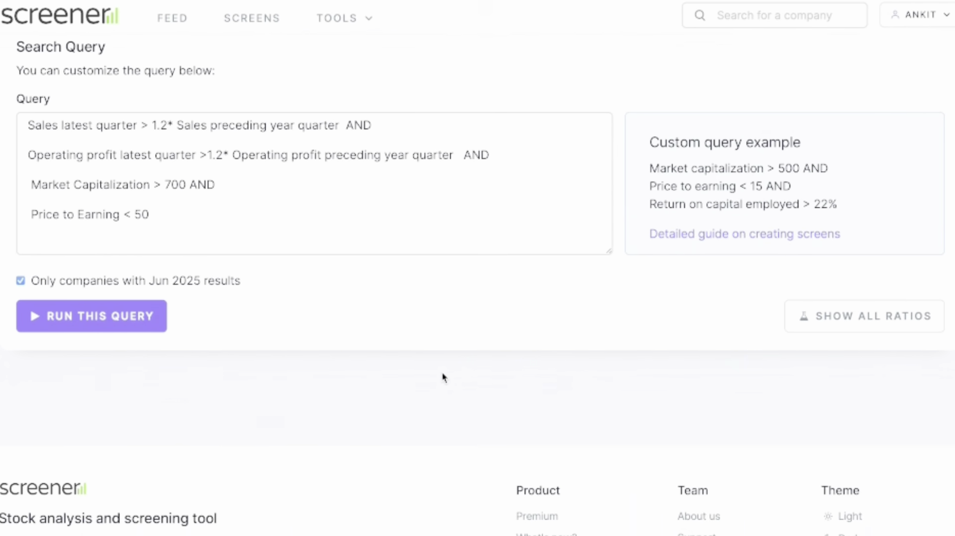
{"action": "scroll", "coordinate": [926, 117], "scroll_direction": "up", "scroll_amount": 10}
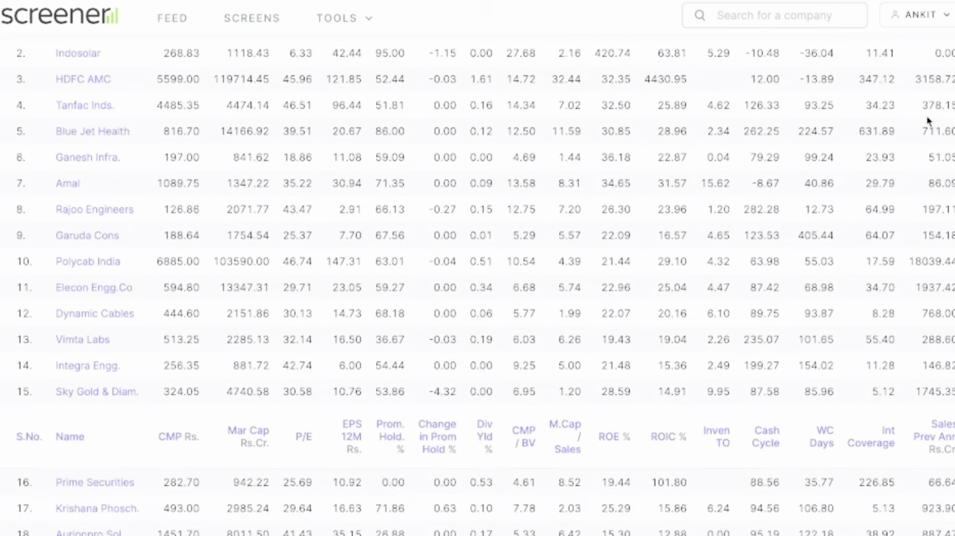
{"action": "scroll", "coordinate": [927, 118], "scroll_direction": "up", "scroll_amount": 5}
Create a screen requiring latest-quarter sales and operating profit each > 1.2* the preceding year quarter, Market Capitalization > 700 and Price to Earning < 50.
{"action": "left_click", "coordinate": [263, 19]}
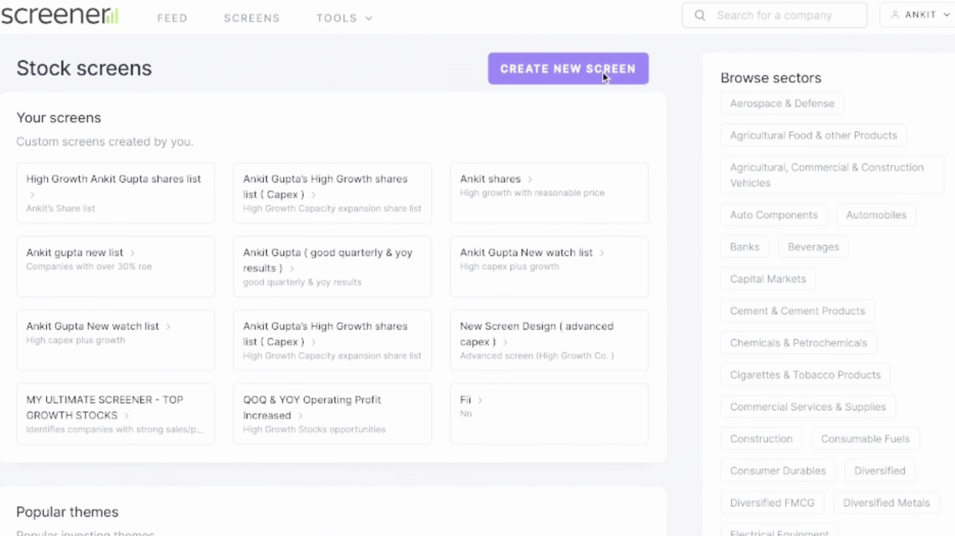
{"action": "left_click", "coordinate": [591, 68]}
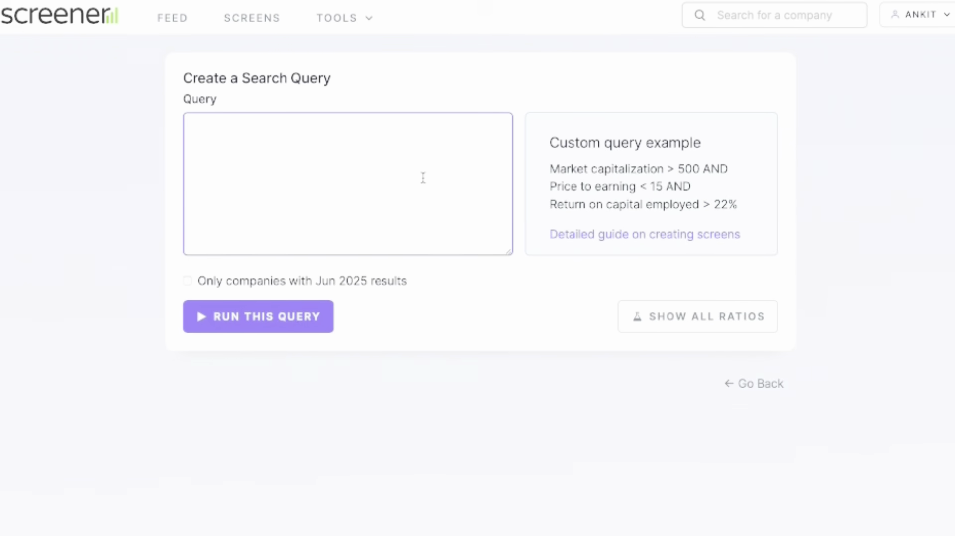
{"action": "type", "text": "Sales latest quarter > 1.2* Sales preceding year quarter  AND  Operating profit latest quarter >1.2* Operating profit preceding year quarter   AND   Market Capitalization > 700 AND   Price to Earning < 50"}
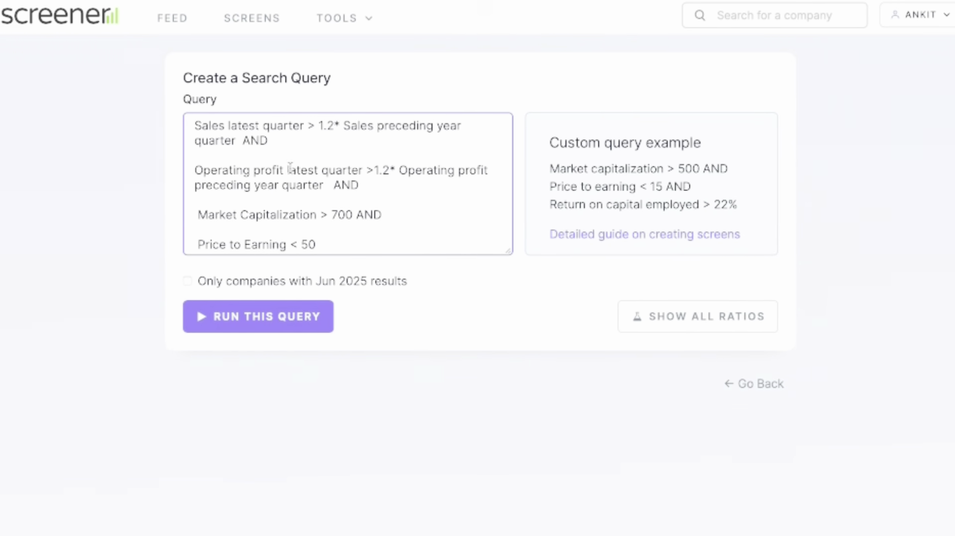
Highlight "Sales latest quarter" and "Sales preceding year" in the query to point out the two sides of the sales condition.
{"action": "left_click_drag", "start_coordinate": [195, 127], "coordinate": [215, 131]}
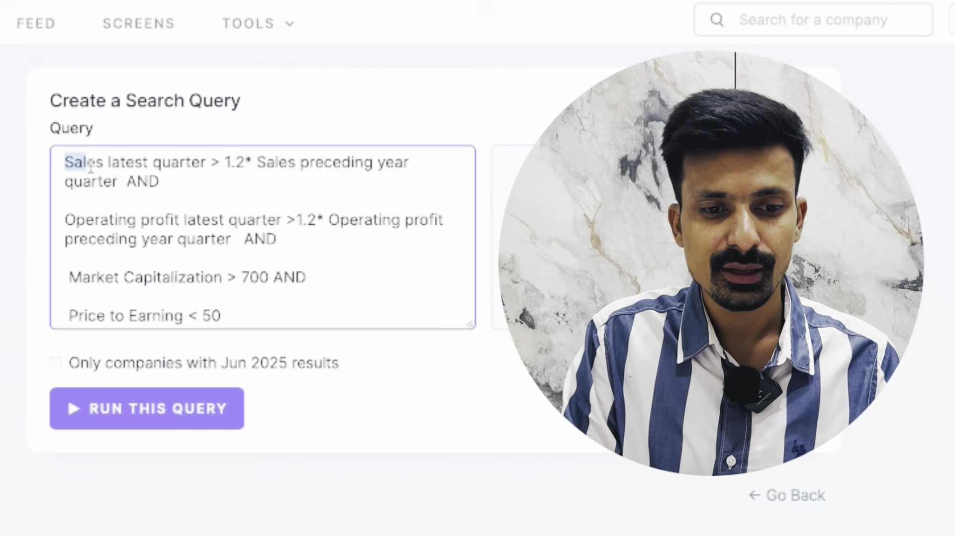
{"action": "left_click_drag", "start_coordinate": [90, 167], "coordinate": [202, 164]}
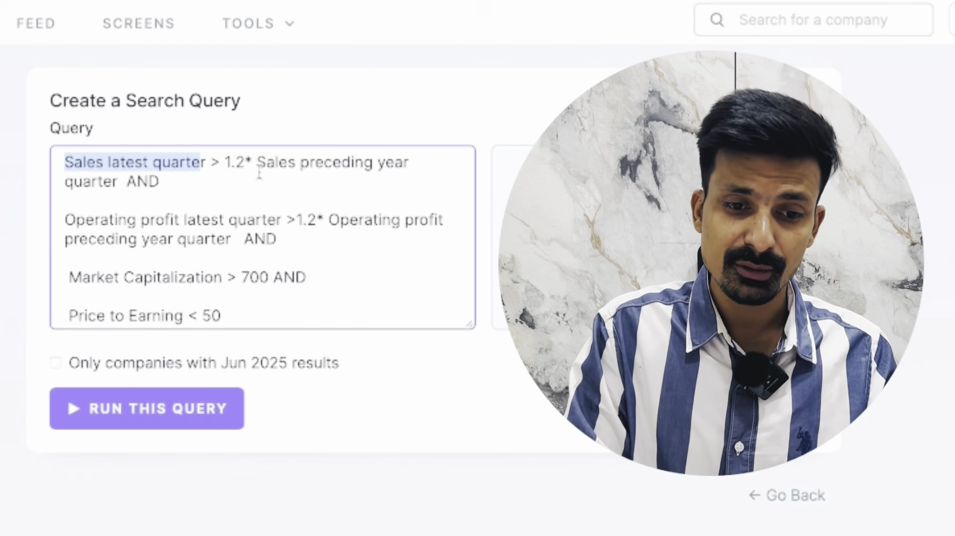
{"action": "left_click_drag", "start_coordinate": [252, 162], "coordinate": [412, 164]}
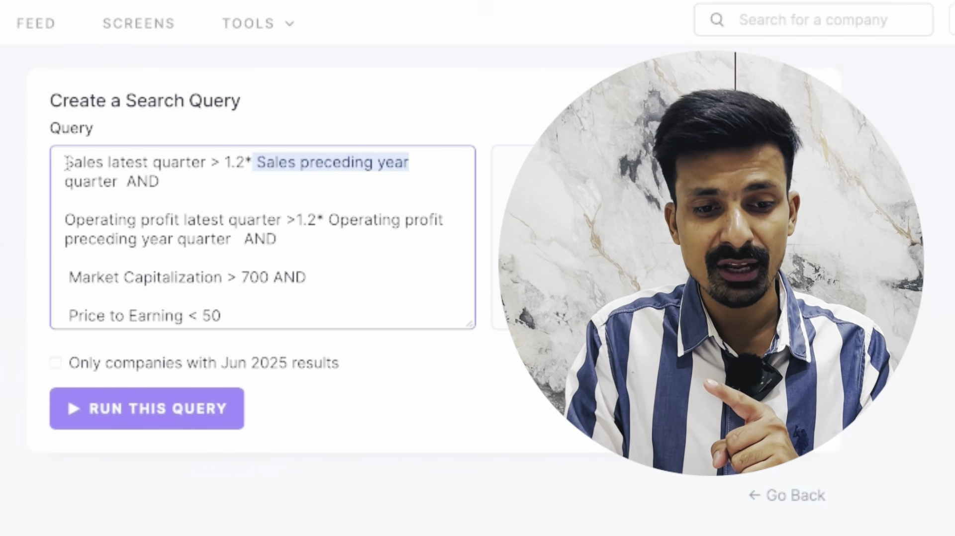
{"action": "left_click_drag", "start_coordinate": [67, 162], "coordinate": [154, 213]}
{"action": "left_click_drag", "start_coordinate": [364, 199], "coordinate": [413, 182]}
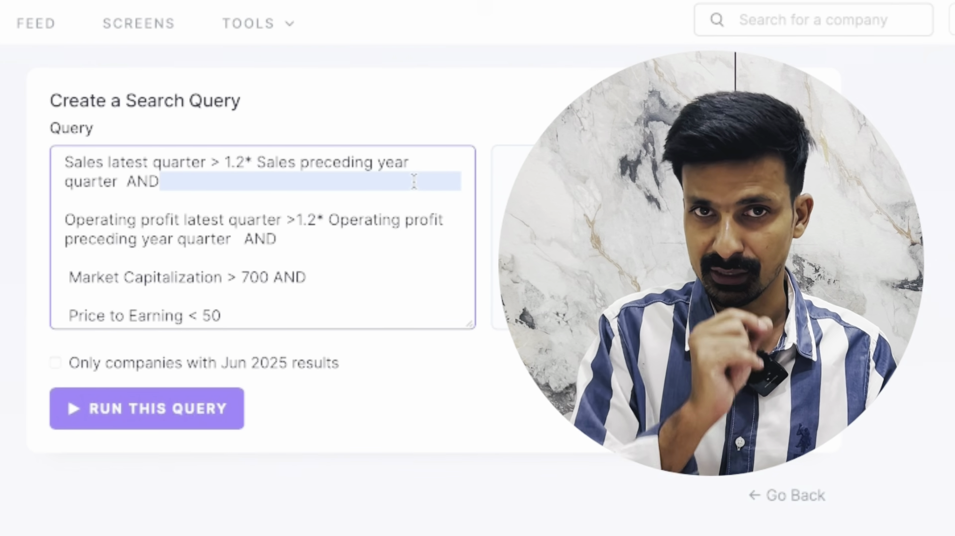
Highlight the 1.2 multiplier in the query's sales condition and place the text cursor right after it.
{"action": "left_click", "coordinate": [252, 162]}
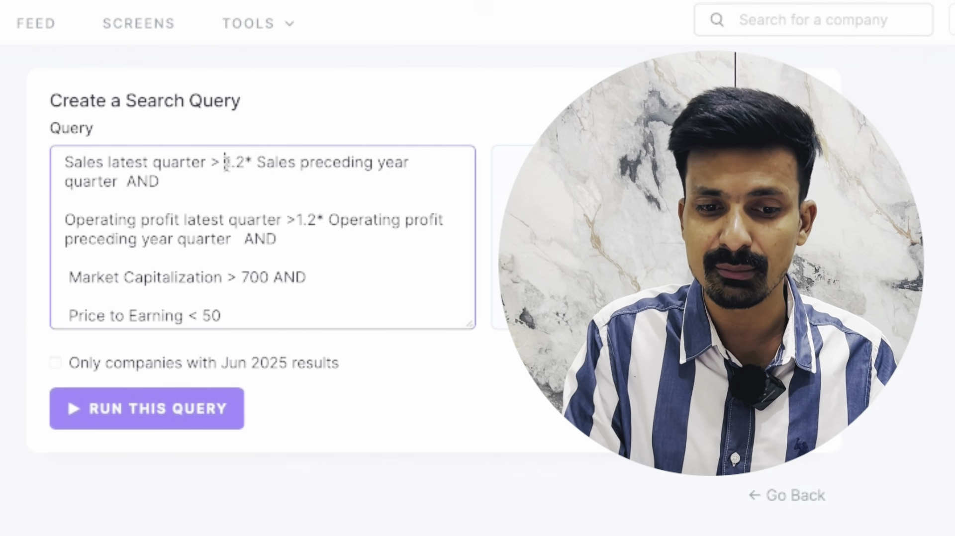
{"action": "left_click_drag", "start_coordinate": [226, 162], "coordinate": [247, 163]}
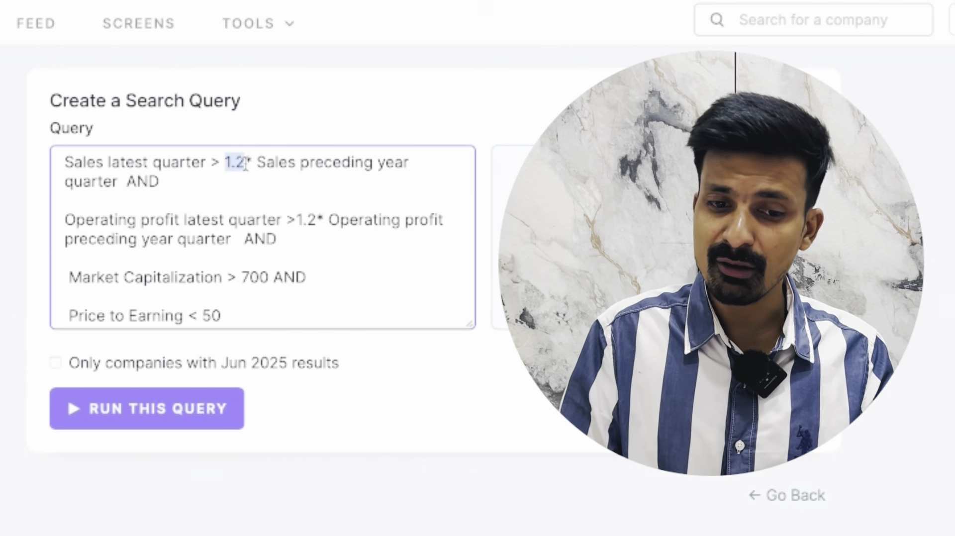
{"action": "left_click", "coordinate": [255, 178]}
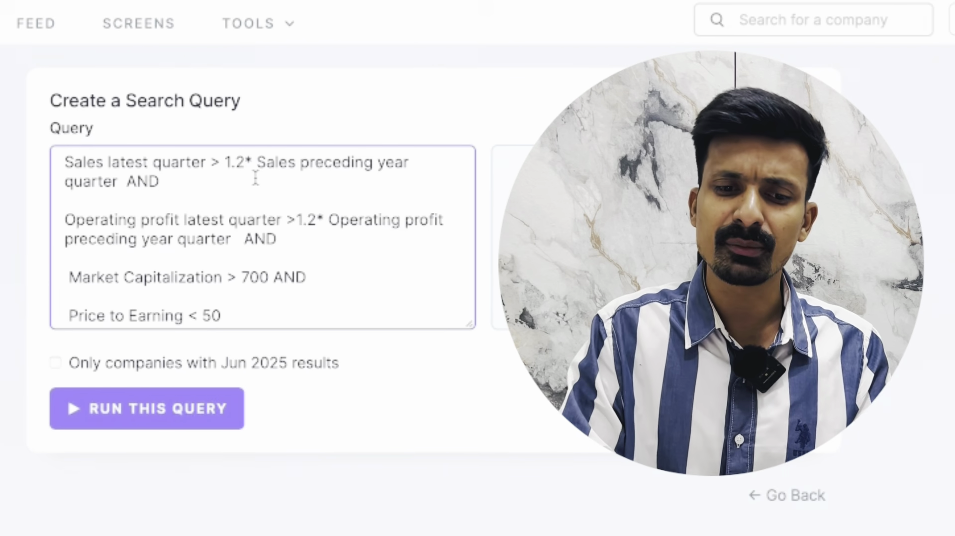
{"action": "left_click", "coordinate": [245, 162]}
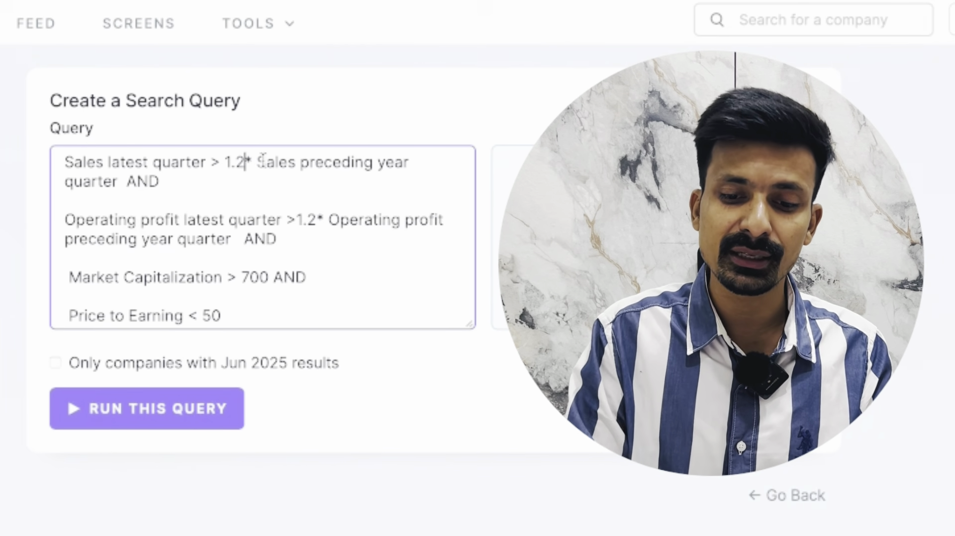
Try 1.3 and 1.1 as the multiplier in the query's sales condition, and set it back to 1.2.
{"action": "key", "text": "BackSpace"}
{"action": "type", "text": "1"}
{"action": "key", "text": "BackSpace"}
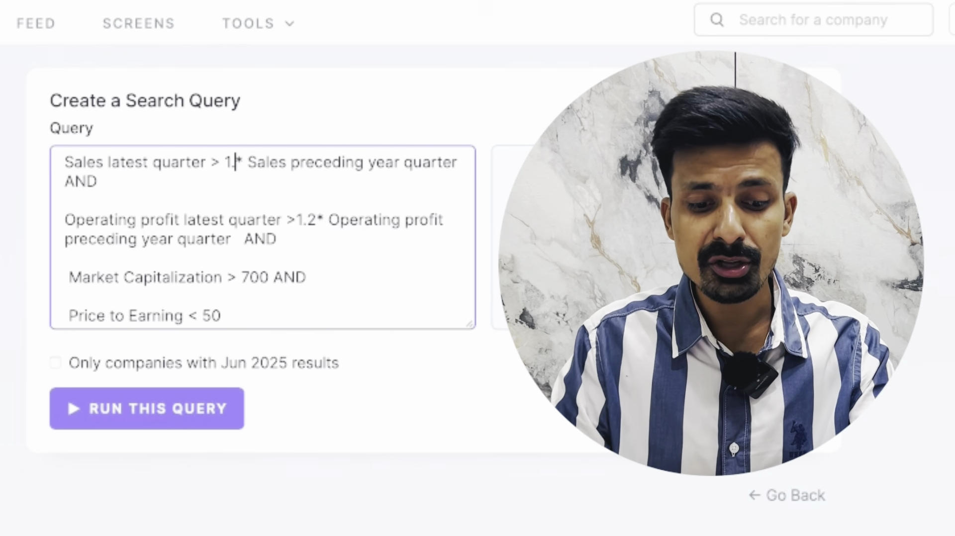
{"action": "type", "text": "3"}
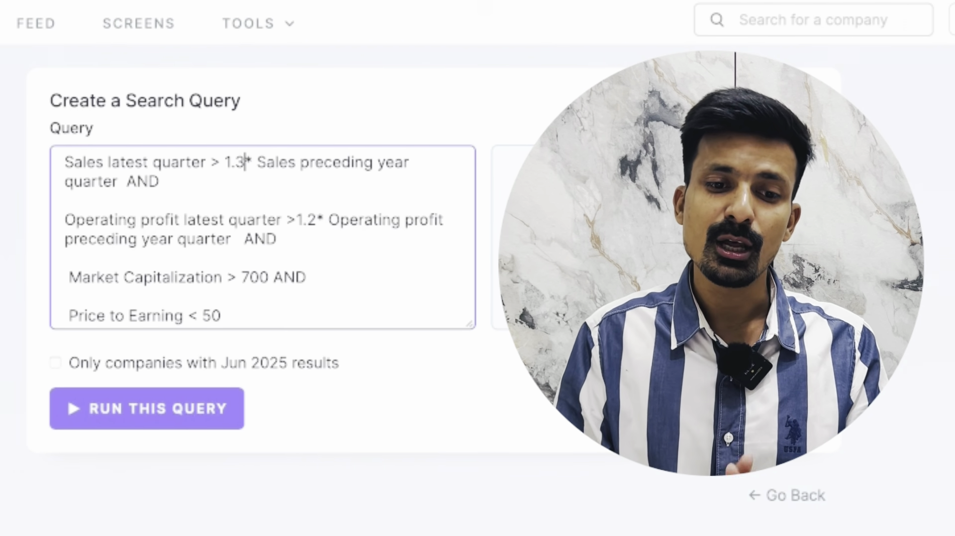
{"action": "key", "text": "BackSpace"}
{"action": "type", "text": "1"}
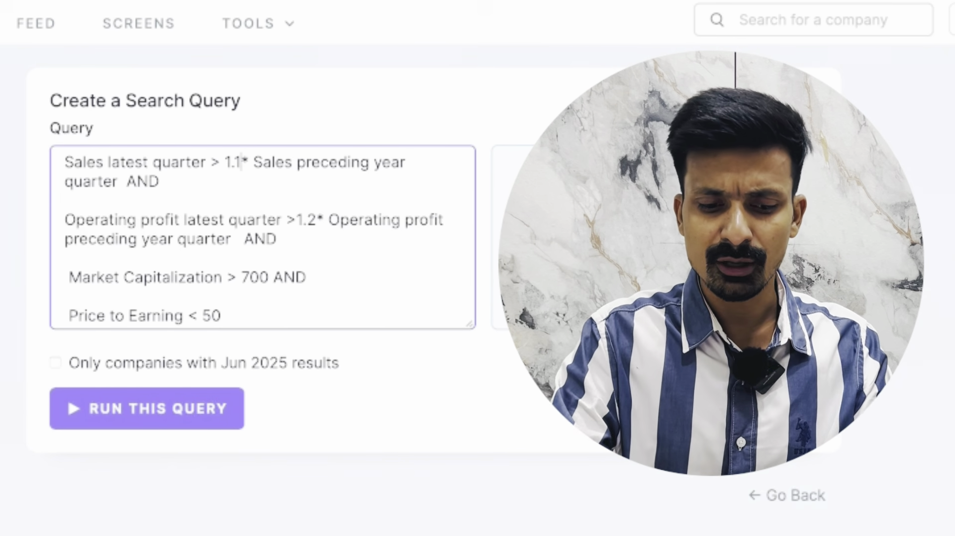
{"action": "key", "text": "BackSpace"}
{"action": "type", "text": "2"}
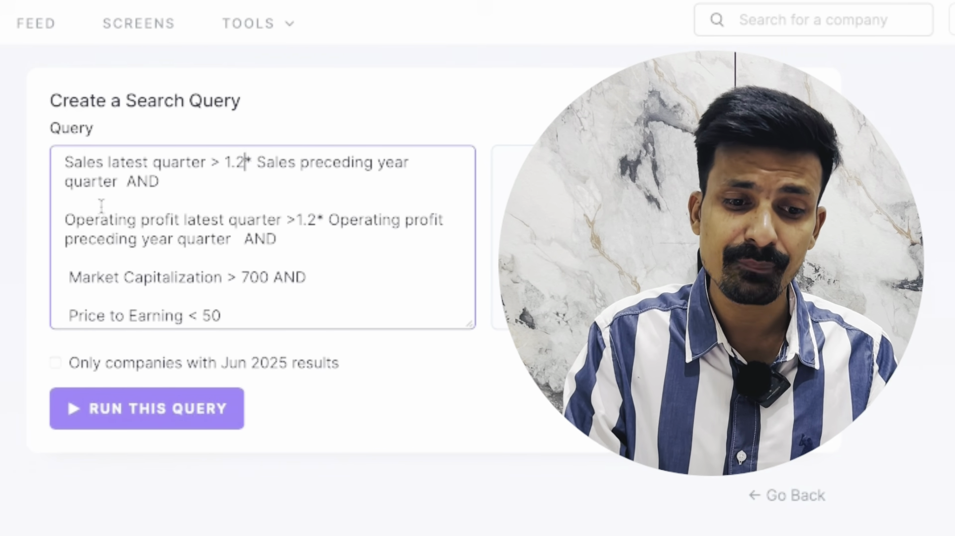
Highlight the whole operating profit condition in the query, and the words "Operating profit" at its start.
{"action": "left_click_drag", "start_coordinate": [64, 220], "coordinate": [270, 256]}
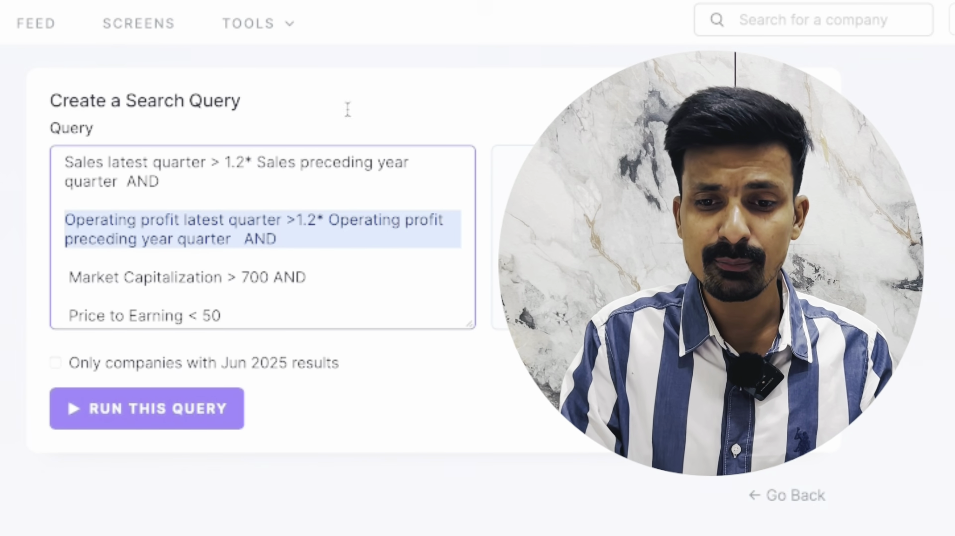
{"action": "left_click", "coordinate": [299, 292]}
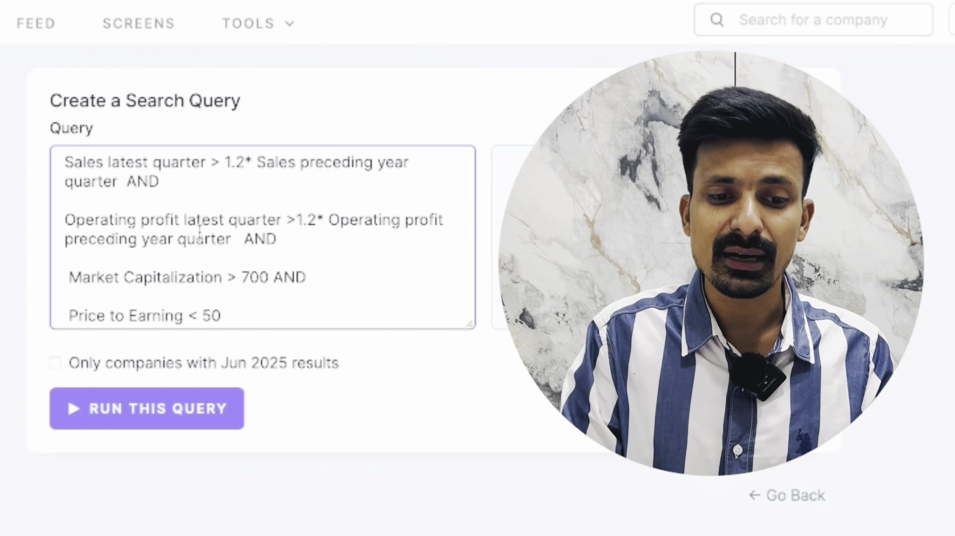
{"action": "left_click_drag", "start_coordinate": [65, 219], "coordinate": [175, 222]}
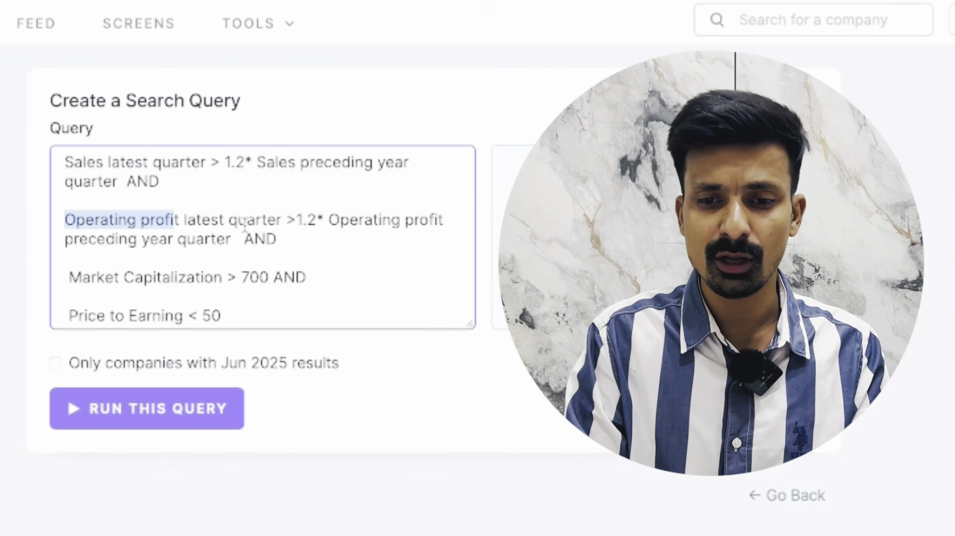
Search for Reliance Industries, open its company page and go to the Quarterly Results table.
{"action": "left_click", "coordinate": [789, 27]}
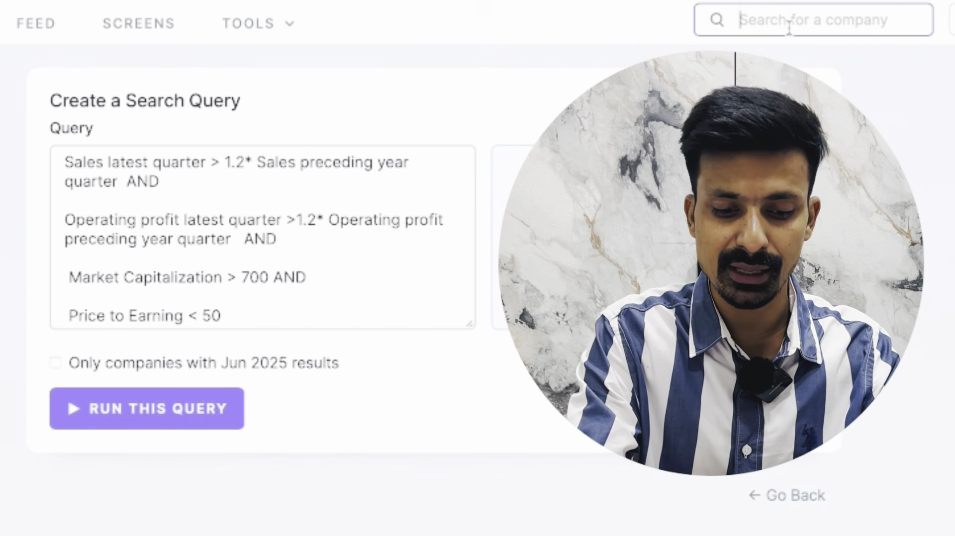
{"action": "type", "text": "re"}
{"action": "key", "text": "Return"}
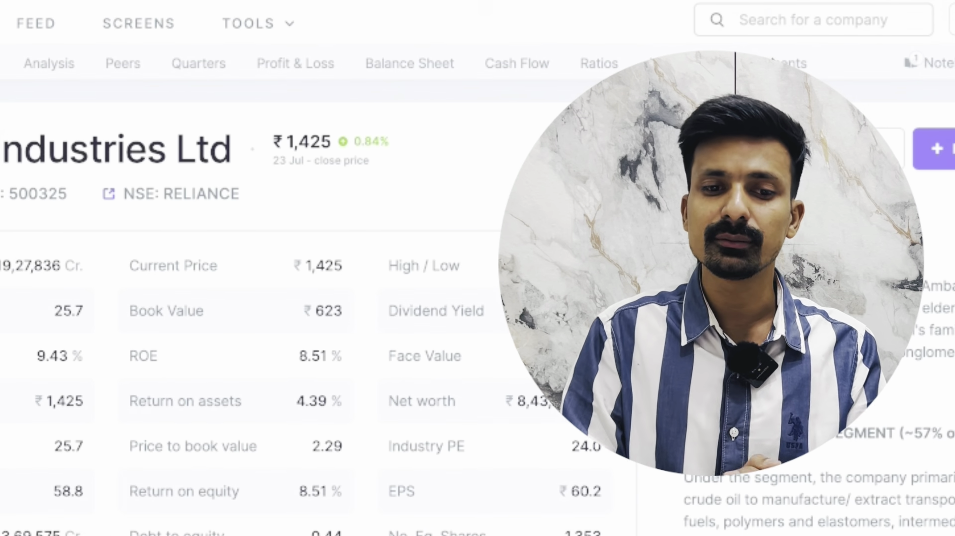
{"action": "left_click", "coordinate": [213, 70]}
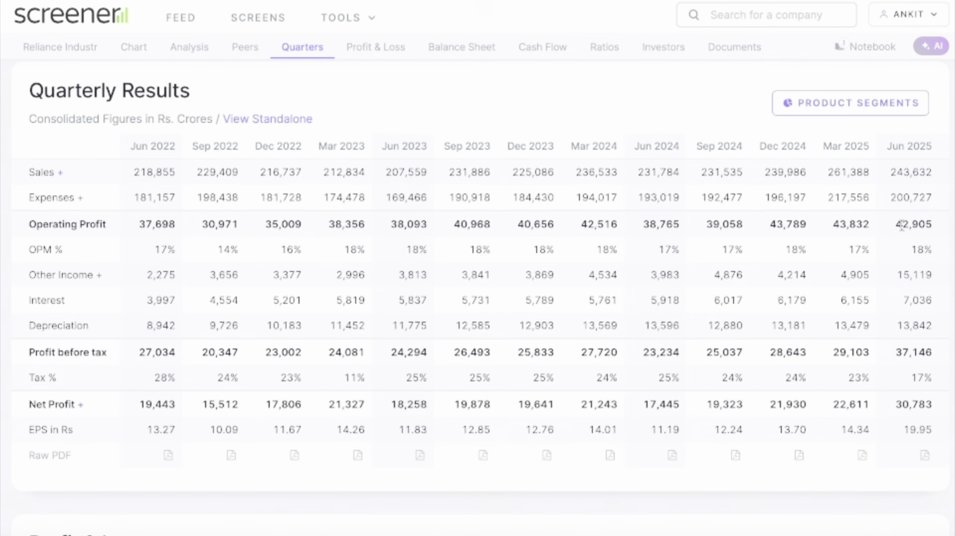
Highlight the Jun 2025 Operating Profit and Net Profit figures alternately to contrast the two profit measures.
{"action": "left_click_drag", "start_coordinate": [895, 224], "coordinate": [932, 228]}
{"action": "left_click_drag", "start_coordinate": [886, 406], "coordinate": [940, 406]}
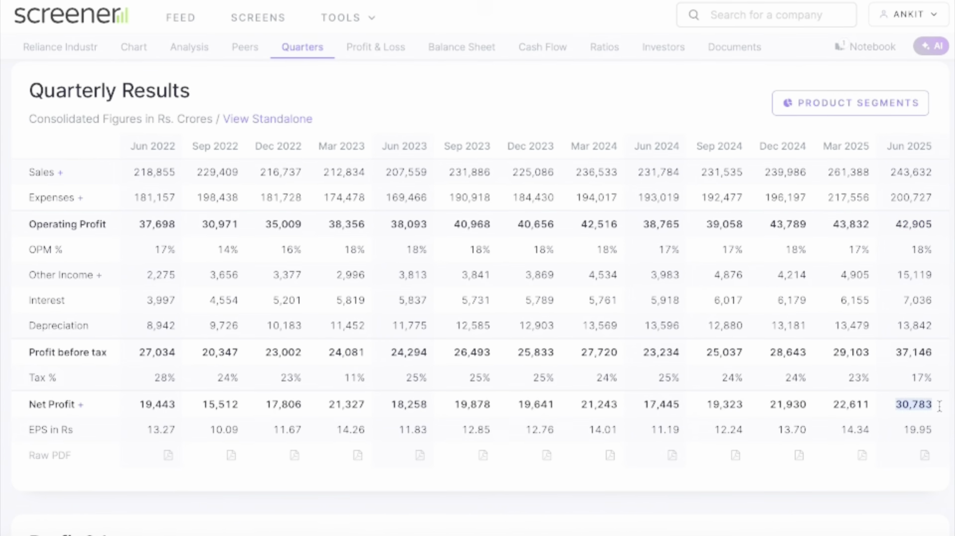
{"action": "left_click_drag", "start_coordinate": [891, 226], "coordinate": [936, 223]}
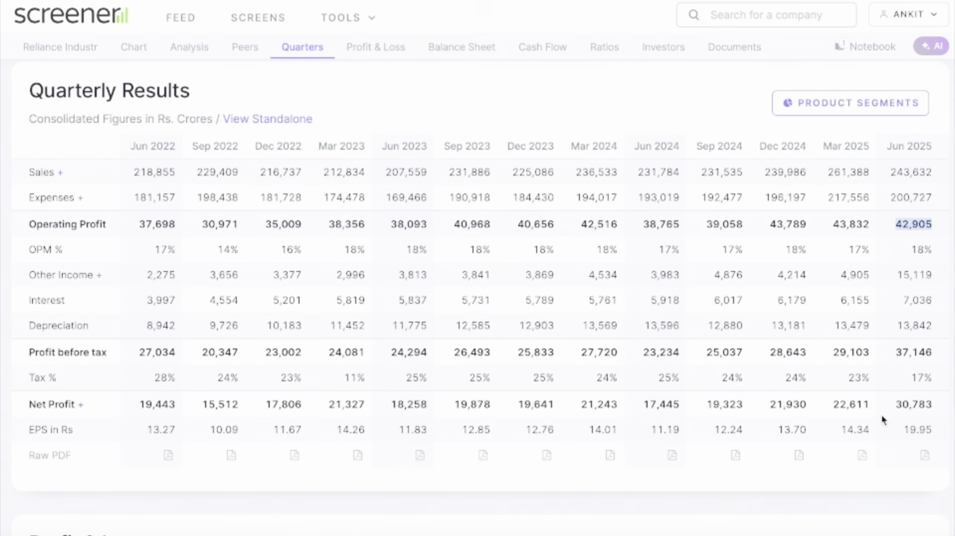
{"action": "left_click_drag", "start_coordinate": [891, 409], "coordinate": [938, 408]}
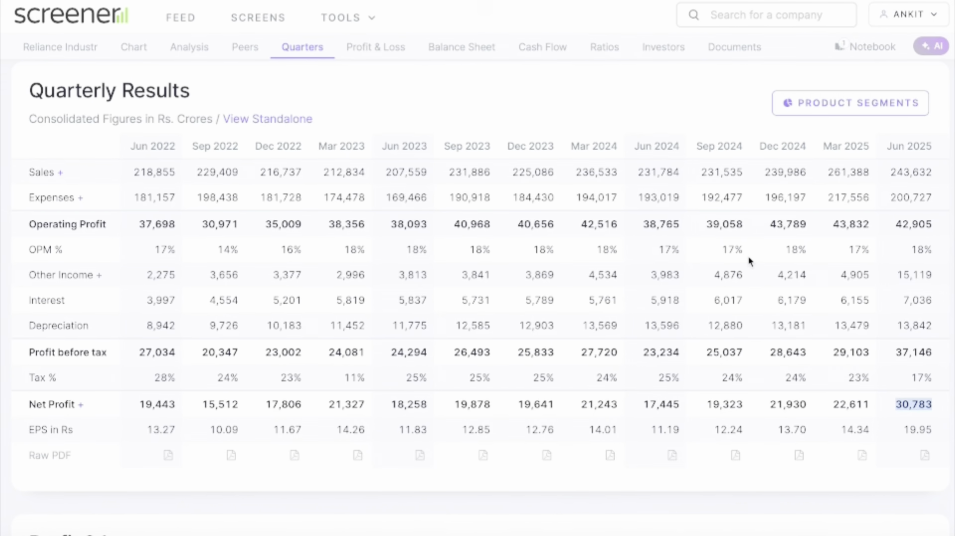
Compare Operating Profit for Jun 2024 and Jun 2025 by highlighting the two quarters' figures in alternation.
{"action": "left_click_drag", "start_coordinate": [640, 227], "coordinate": [681, 225]}
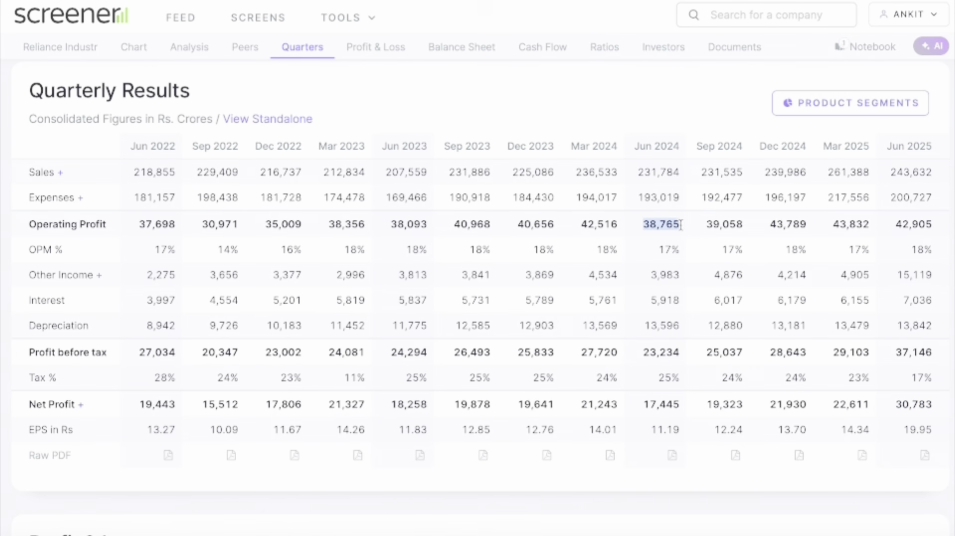
{"action": "left_click_drag", "start_coordinate": [896, 227], "coordinate": [937, 227]}
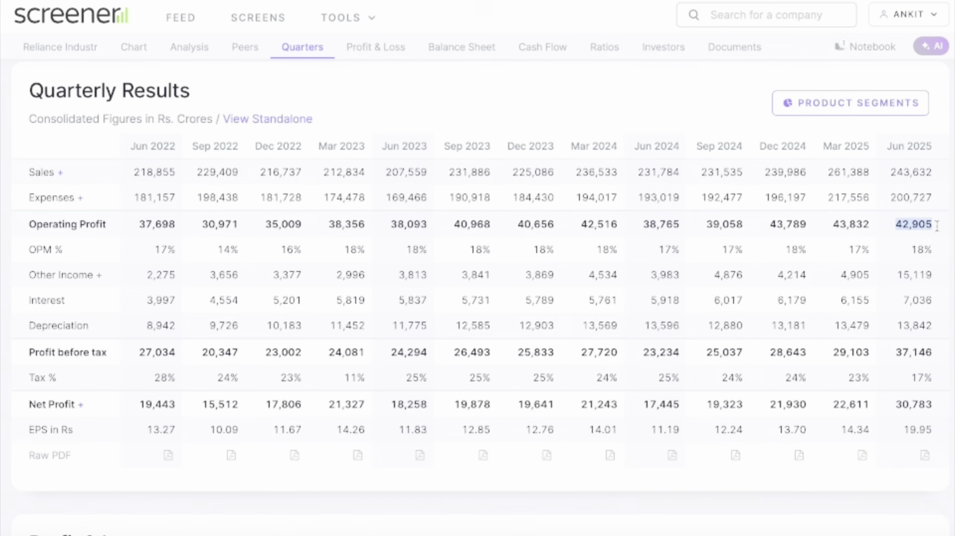
{"action": "left_click_drag", "start_coordinate": [642, 228], "coordinate": [689, 229]}
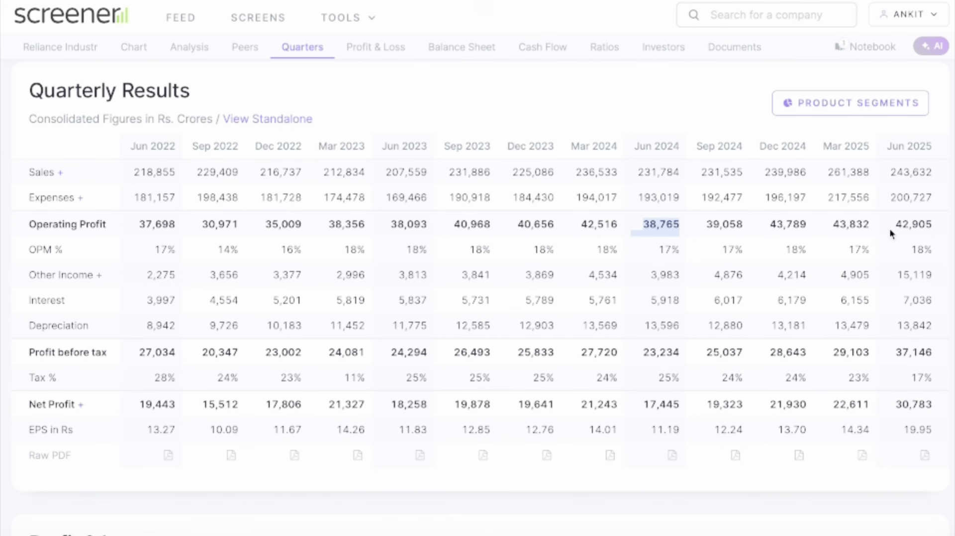
{"action": "left_click_drag", "start_coordinate": [892, 224], "coordinate": [815, 222]}
{"action": "left_click", "coordinate": [816, 221]}
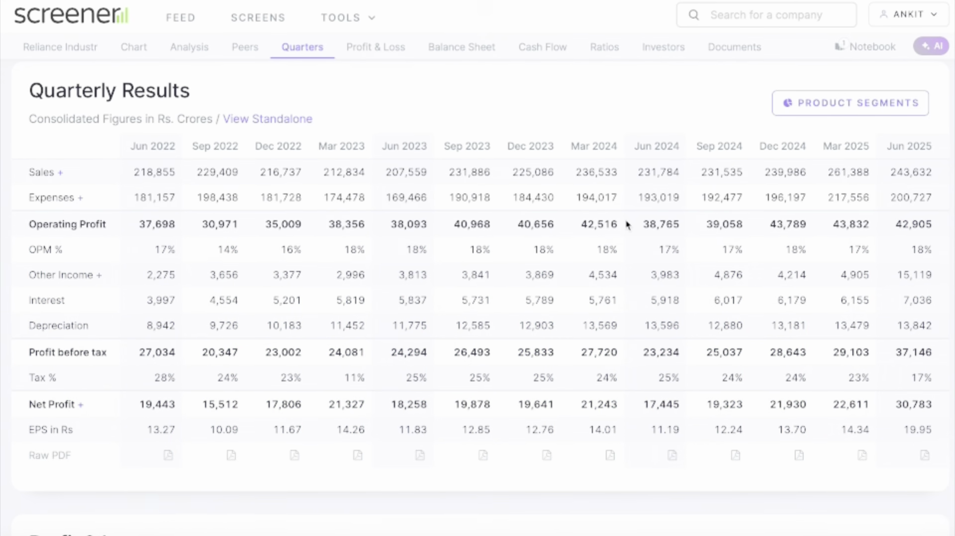
{"action": "left_click_drag", "start_coordinate": [643, 223], "coordinate": [683, 225]}
{"action": "left_click", "coordinate": [704, 222]}
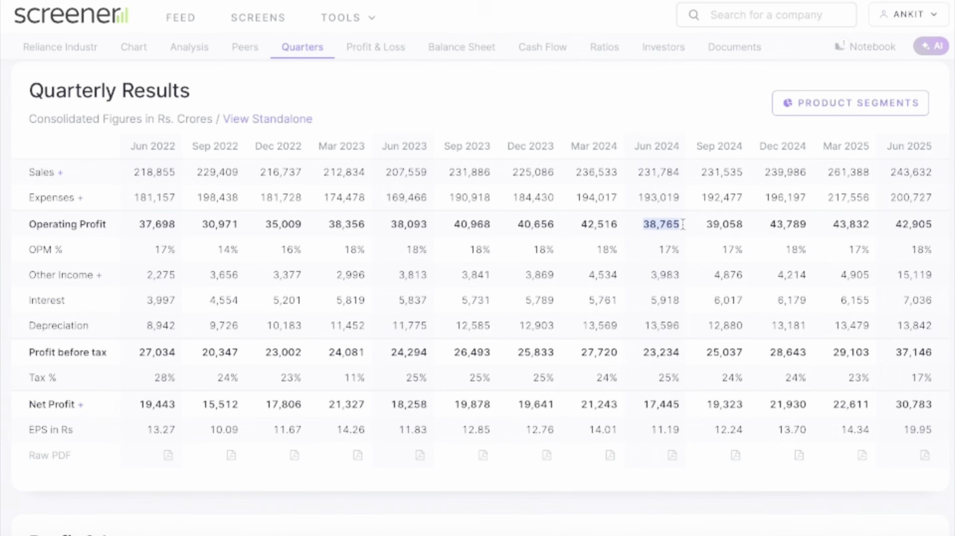
{"action": "left_click_drag", "start_coordinate": [895, 224], "coordinate": [940, 223]}
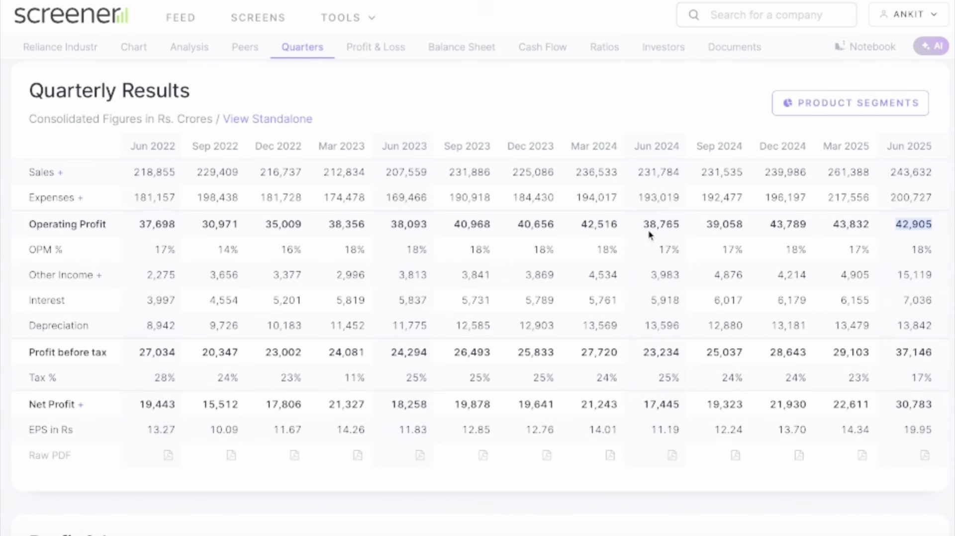
{"action": "left_click_drag", "start_coordinate": [641, 224], "coordinate": [689, 227]}
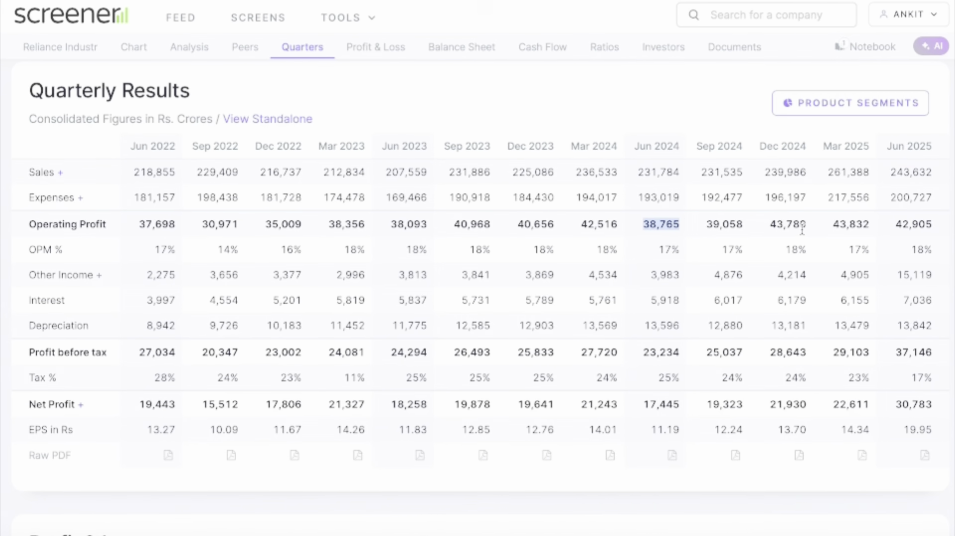
{"action": "left_click_drag", "start_coordinate": [891, 226], "coordinate": [943, 227]}
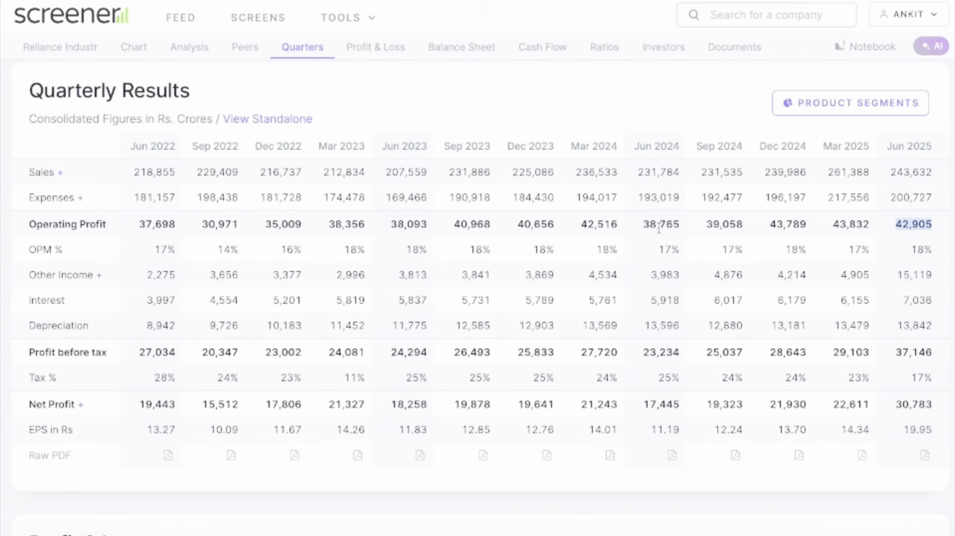
{"action": "left_click_drag", "start_coordinate": [641, 224], "coordinate": [683, 223]}
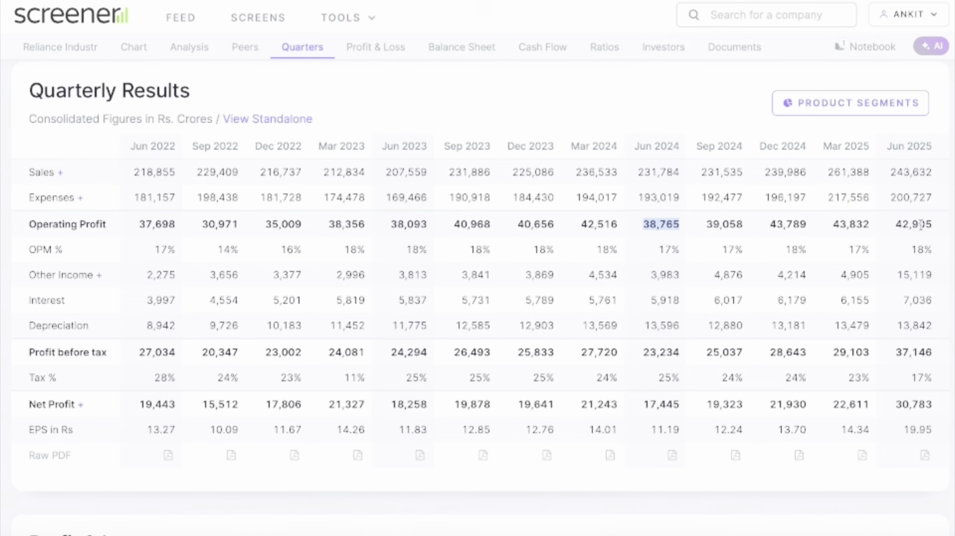
Highlight the Net Profit figures for Jun 2024 and Jun 2025 to compare them, and clear the selection.
{"action": "left_click_drag", "start_coordinate": [643, 405], "coordinate": [692, 406]}
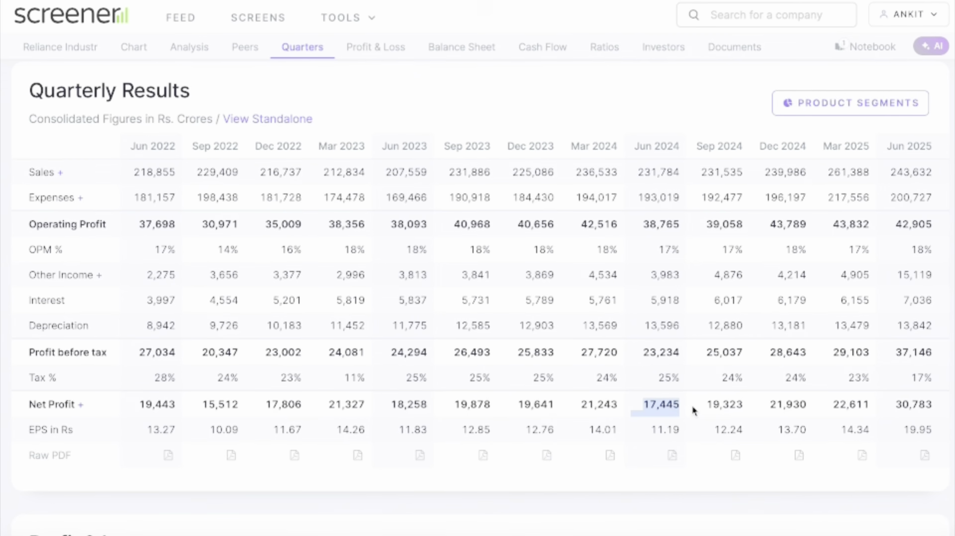
{"action": "left_click_drag", "start_coordinate": [889, 408], "coordinate": [950, 411]}
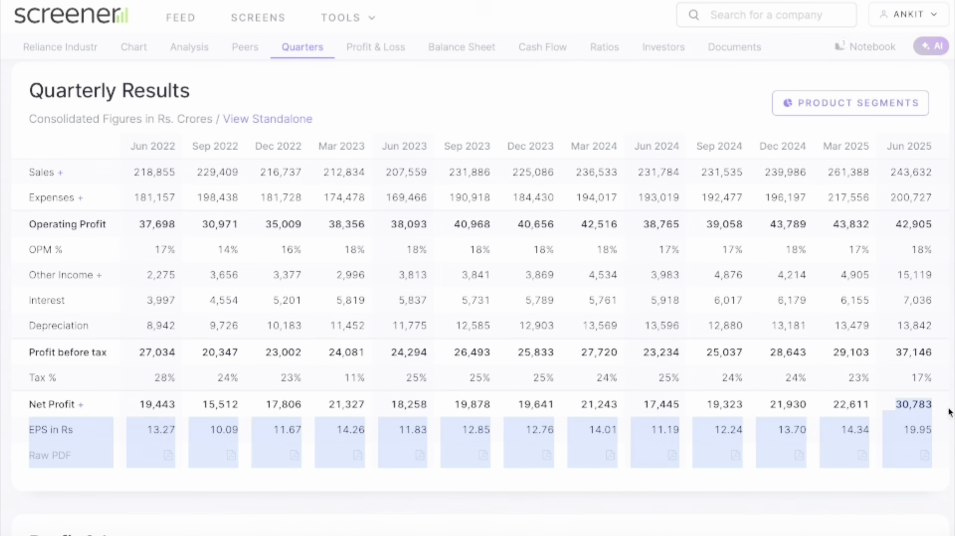
{"action": "left_click", "coordinate": [950, 412]}
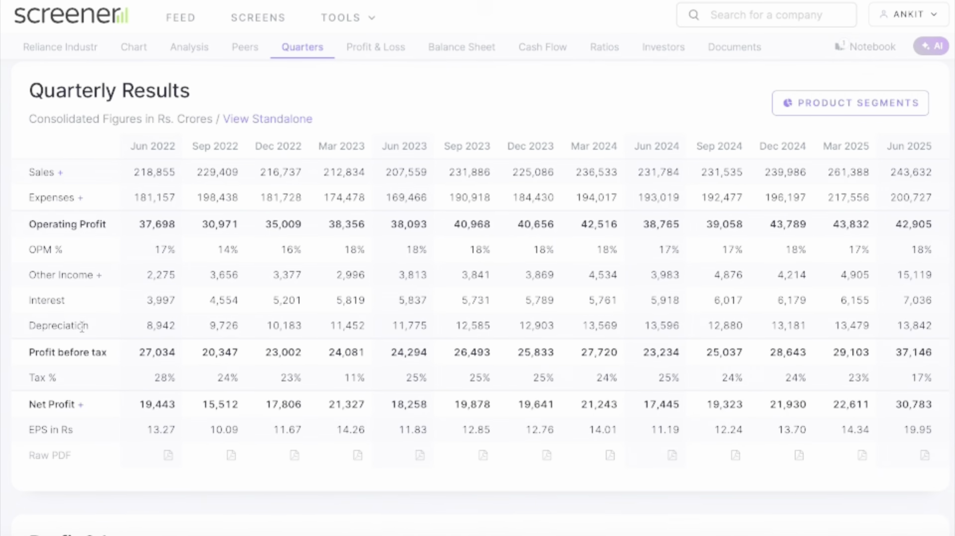
Point out the Profit before tax, Depreciation, Interest and Other Income row labels in the quarterly results.
{"action": "left_click_drag", "start_coordinate": [29, 351], "coordinate": [123, 351]}
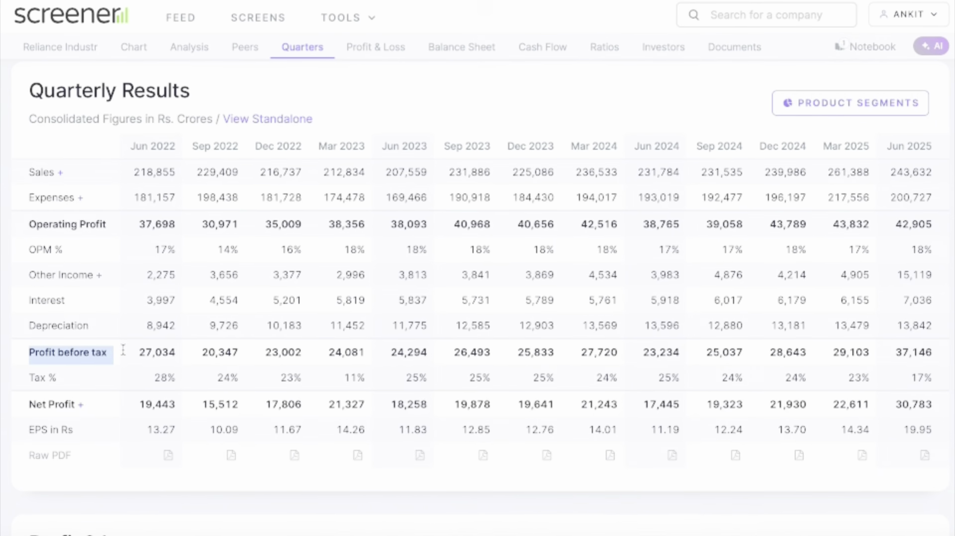
{"action": "left_click_drag", "start_coordinate": [31, 326], "coordinate": [105, 323]}
{"action": "left_click_drag", "start_coordinate": [30, 301], "coordinate": [81, 304]}
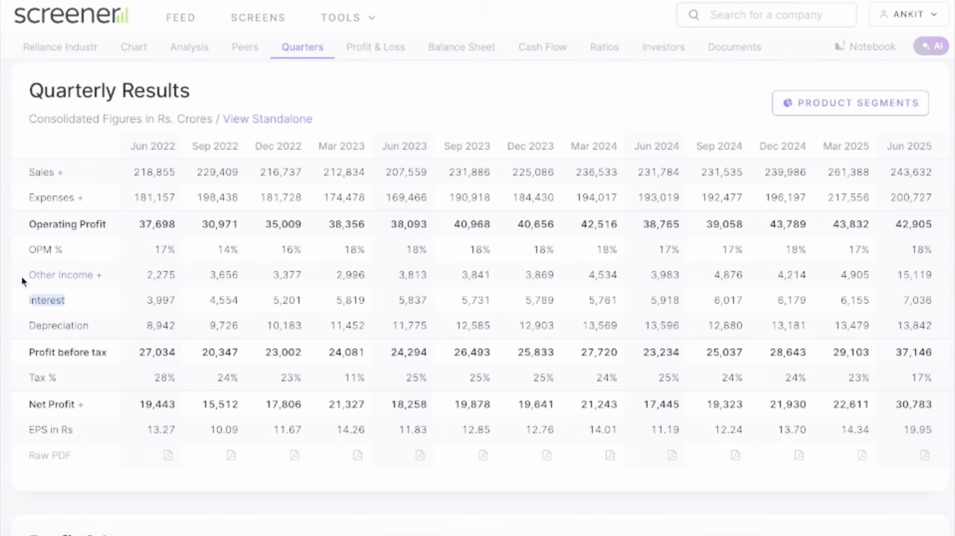
{"action": "left_click_drag", "start_coordinate": [22, 276], "coordinate": [119, 275]}
Expand the Other Income row and highlight its "Exceptional items" and "Other income normal" sub-rows.
{"action": "left_click", "coordinate": [592, 271]}
{"action": "left_click", "coordinate": [96, 277]}
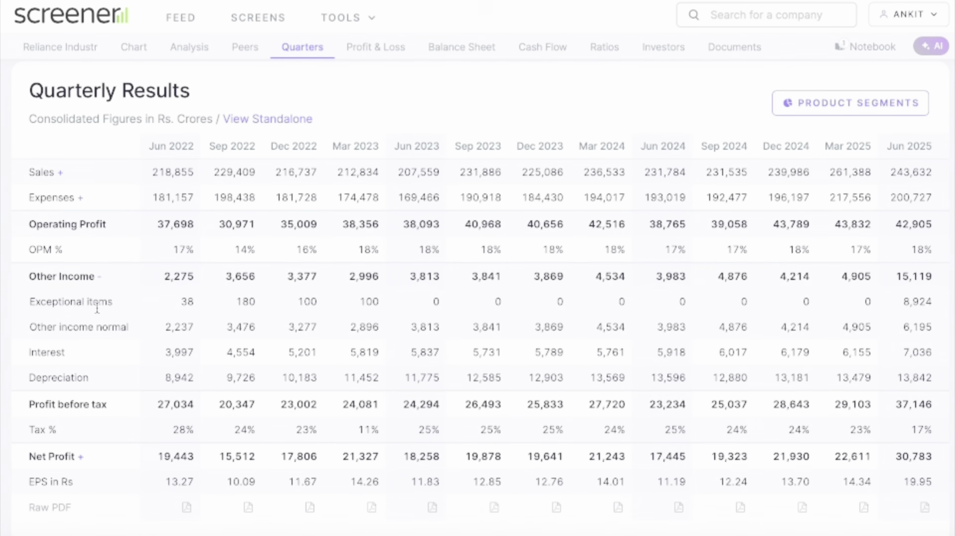
{"action": "left_click_drag", "start_coordinate": [30, 301], "coordinate": [113, 308]}
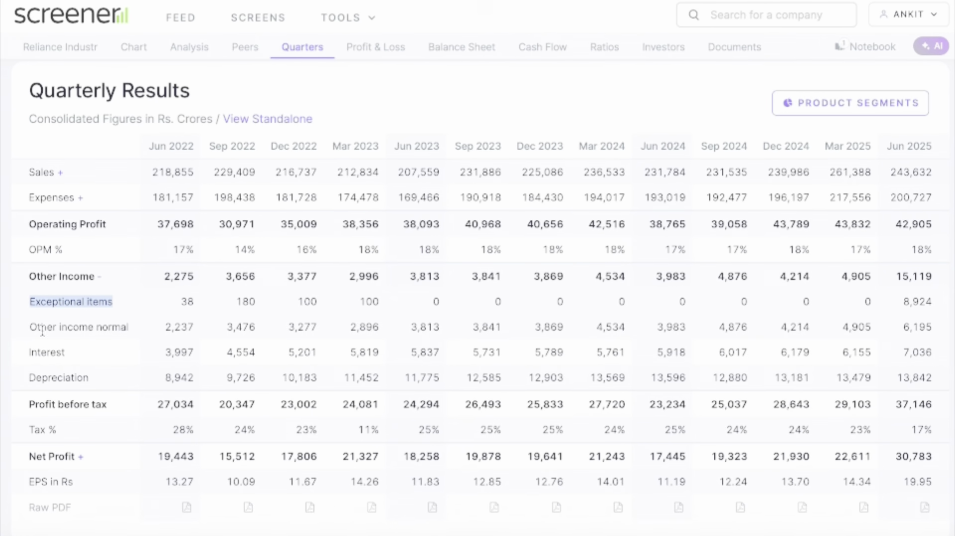
{"action": "left_click_drag", "start_coordinate": [30, 327], "coordinate": [132, 330]}
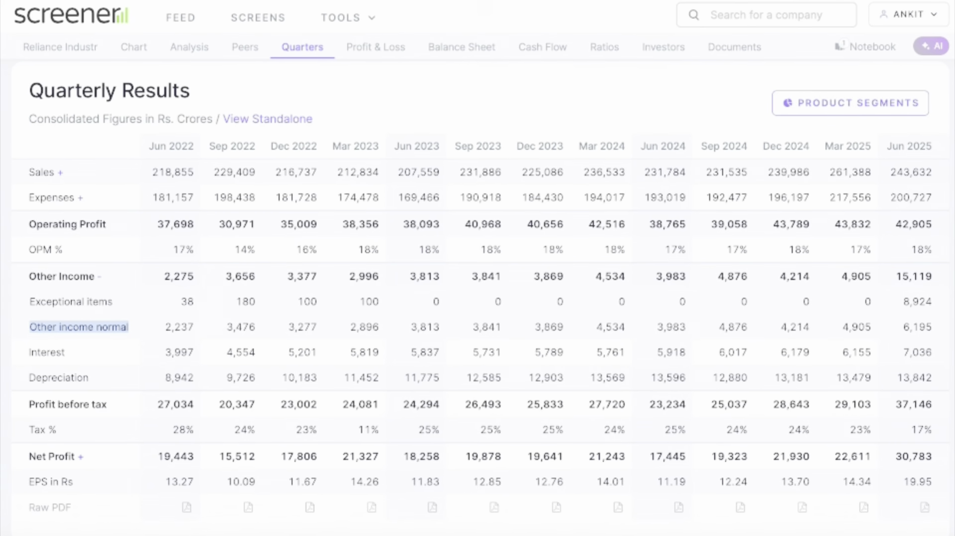
Highlight the Jun 2025 Exceptional items figure and the same quarter's Net Profit to relate the two.
{"action": "left_click_drag", "start_coordinate": [890, 303], "coordinate": [942, 303]}
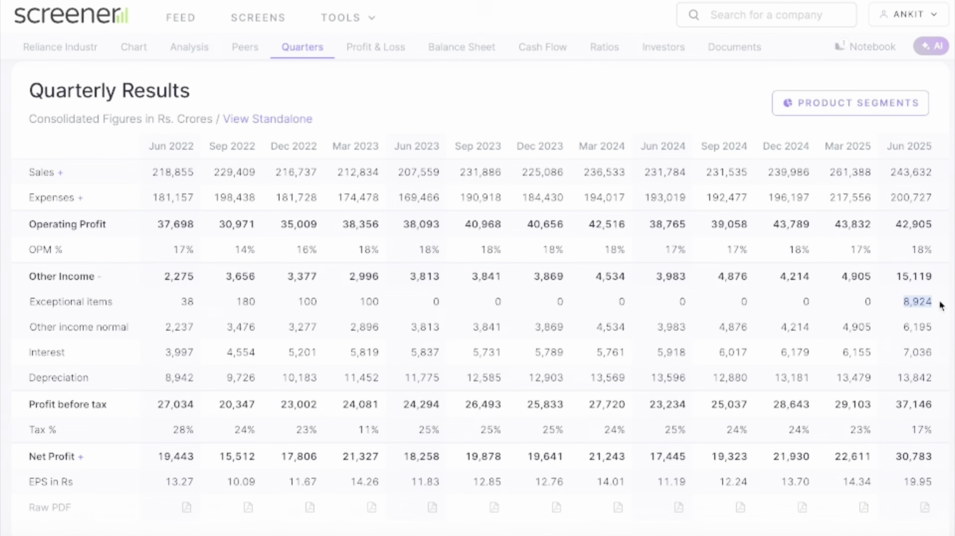
{"action": "left_click", "coordinate": [942, 302]}
{"action": "left_click_drag", "start_coordinate": [903, 302], "coordinate": [933, 302]}
{"action": "left_click_drag", "start_coordinate": [895, 457], "coordinate": [930, 456]}
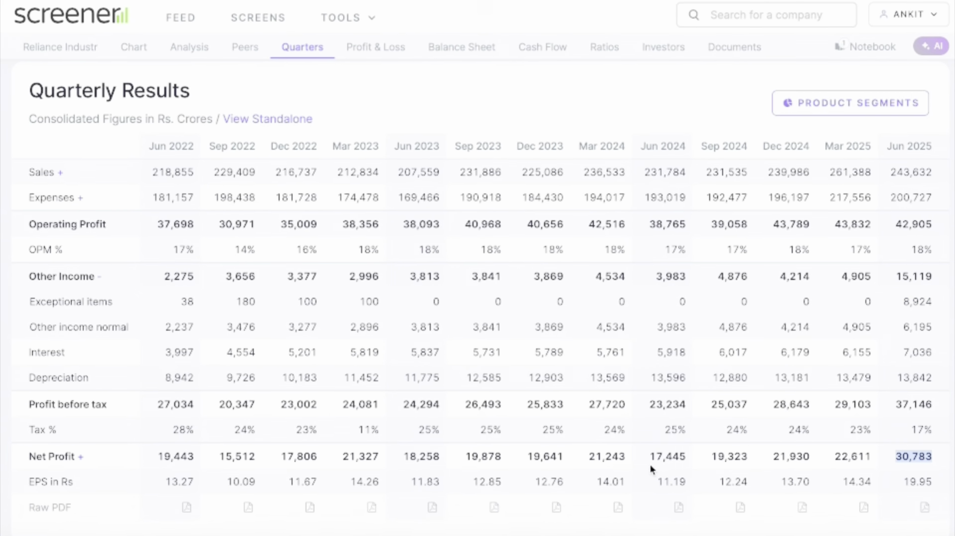
Compare Net Profit and EPS between Jun 2024 and Jun 2025 by highlighting their figures.
{"action": "left_click_drag", "start_coordinate": [652, 456], "coordinate": [692, 454]}
{"action": "left_click_drag", "start_coordinate": [894, 456], "coordinate": [948, 455]}
{"action": "left_click_drag", "start_coordinate": [902, 482], "coordinate": [937, 480]}
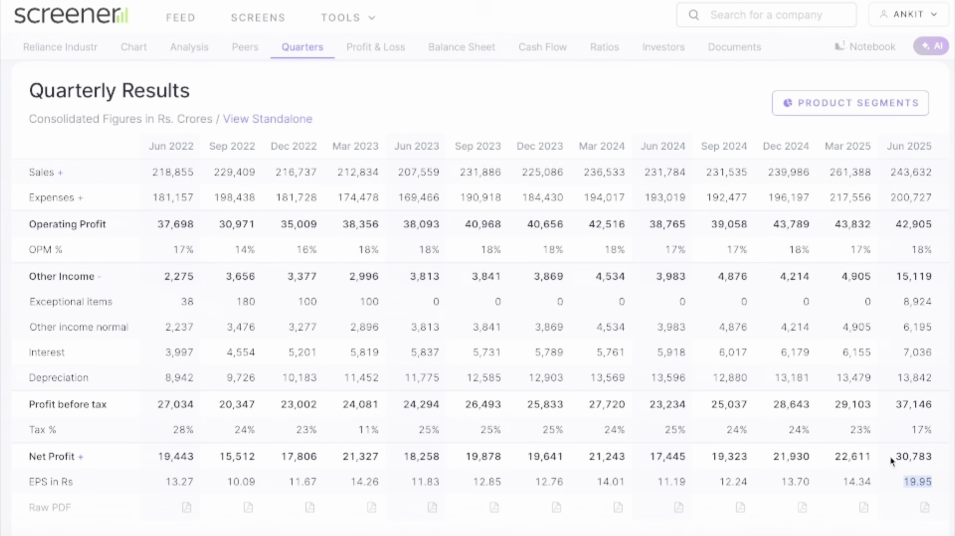
{"action": "left_click_drag", "start_coordinate": [894, 458], "coordinate": [933, 463]}
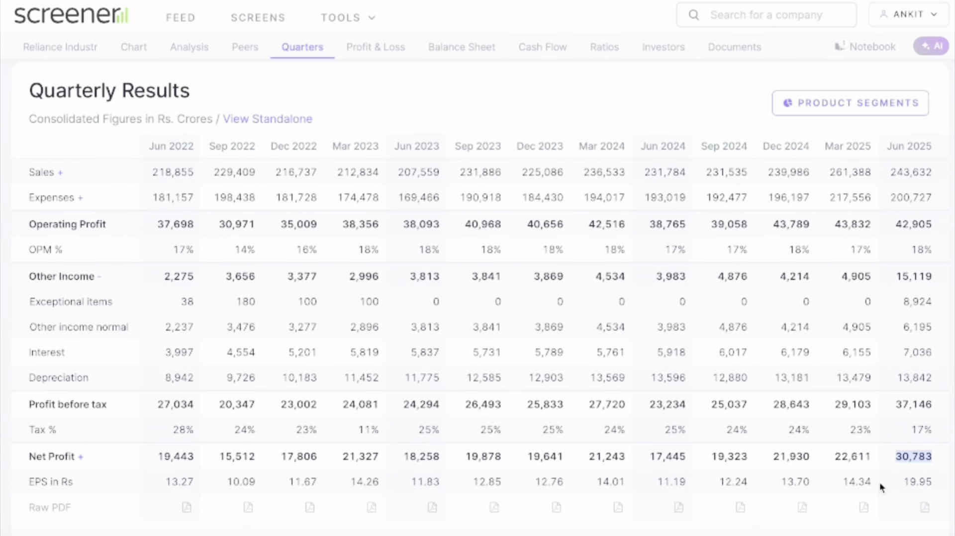
{"action": "left_click_drag", "start_coordinate": [644, 466], "coordinate": [687, 484]}
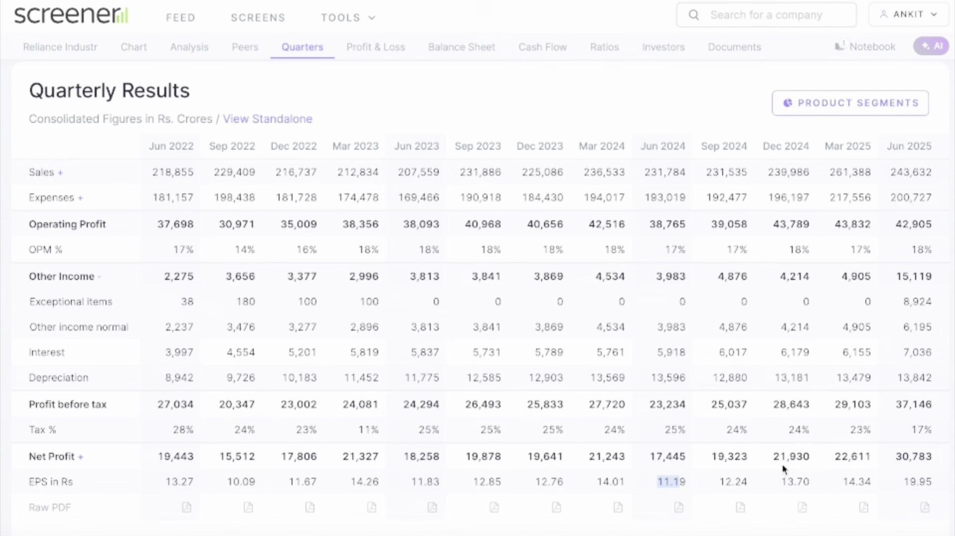
Highlight the Jun 2025 Net Profit and EPS figures in the quarterly results.
{"action": "left_click", "coordinate": [907, 455]}
{"action": "double_click", "coordinate": [908, 455]}
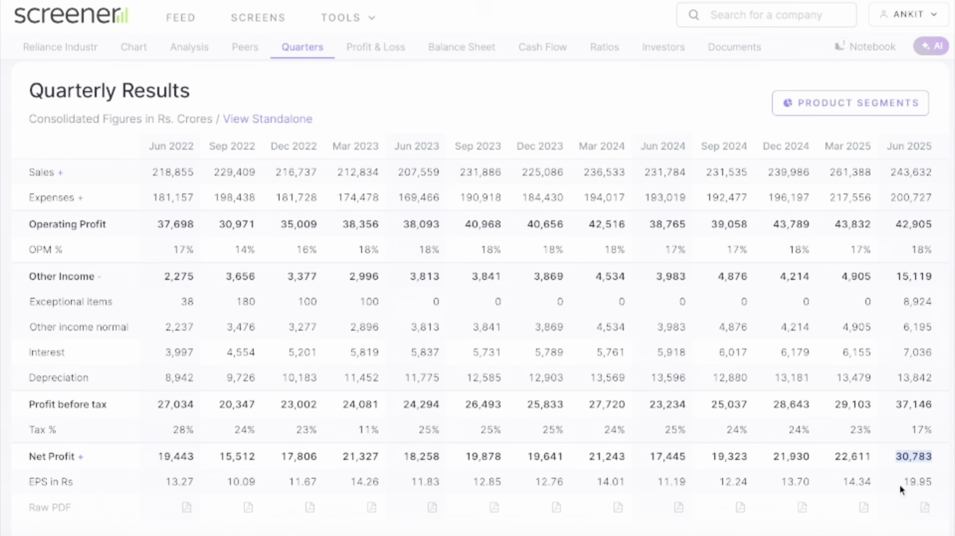
{"action": "left_click_drag", "start_coordinate": [899, 484], "coordinate": [934, 482]}
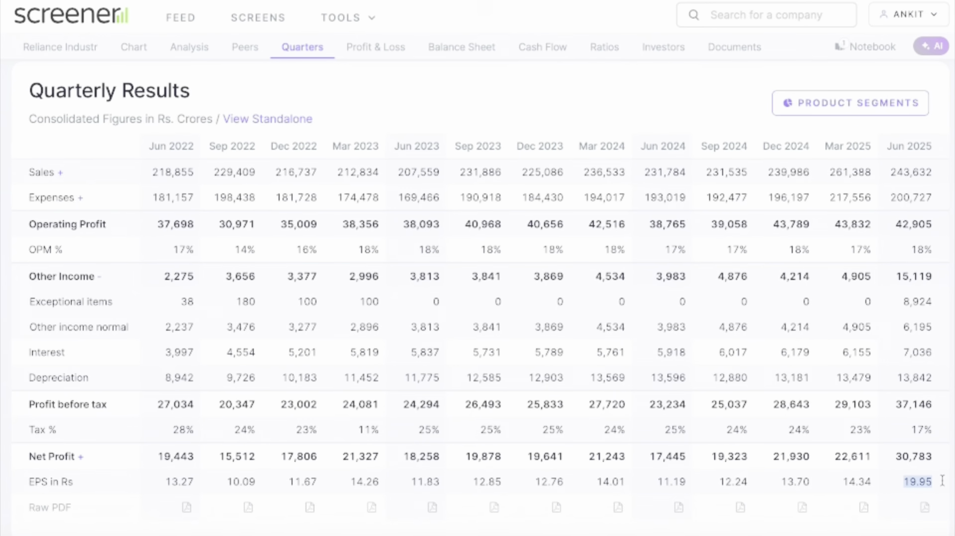
{"action": "left_click", "coordinate": [942, 480]}
{"action": "left_click_drag", "start_coordinate": [895, 456], "coordinate": [932, 456]}
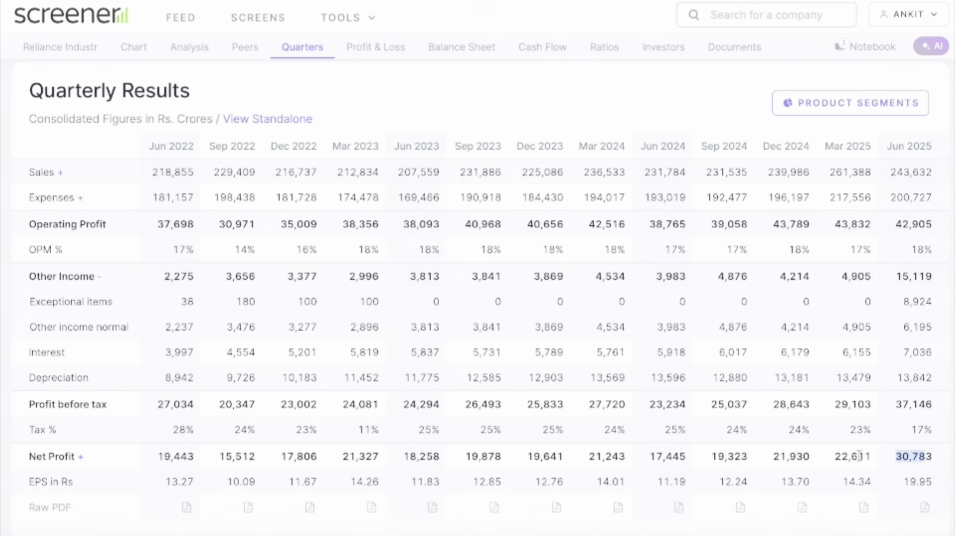
Compare Net Profit and EPS between Mar 2025 and Jun 2025 by highlighting their figures.
{"action": "left_click_drag", "start_coordinate": [835, 456], "coordinate": [940, 456]}
{"action": "left_click_drag", "start_coordinate": [842, 481], "coordinate": [943, 485]}
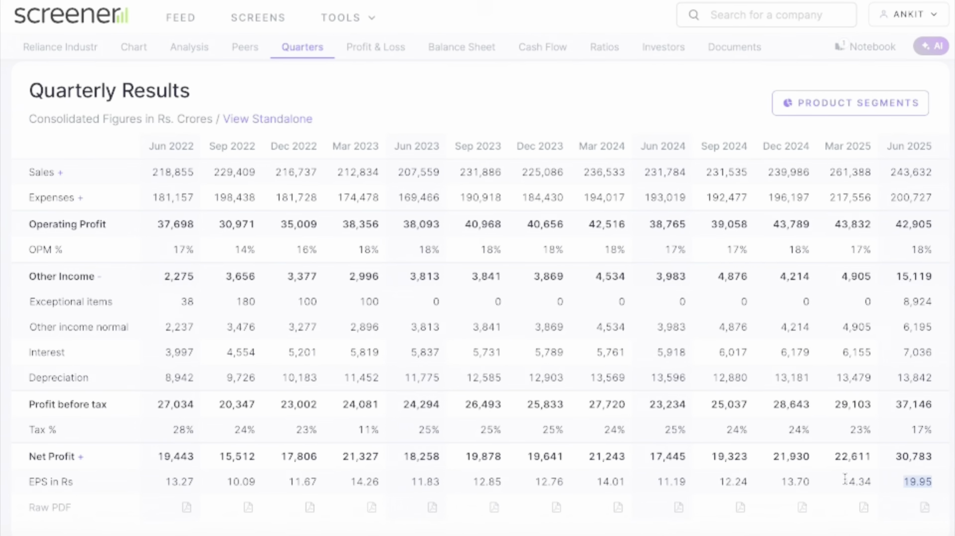
{"action": "left_click_drag", "start_coordinate": [842, 482], "coordinate": [883, 488]}
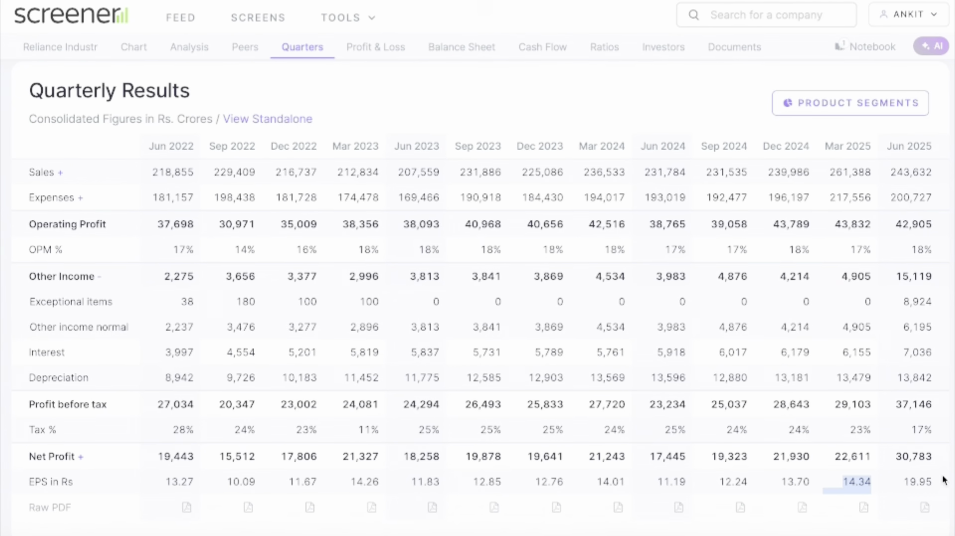
{"action": "left_click", "coordinate": [905, 480]}
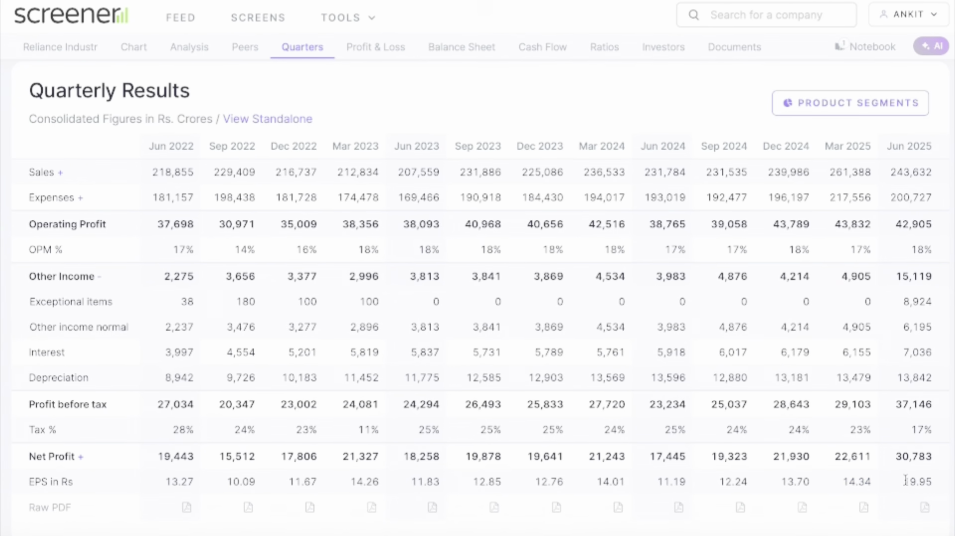
Highlight the TTM EPS in the Profit & Loss section and return to the quarterly results.
{"action": "left_click", "coordinate": [399, 52]}
{"action": "left_click_drag", "start_coordinate": [901, 433], "coordinate": [937, 434]}
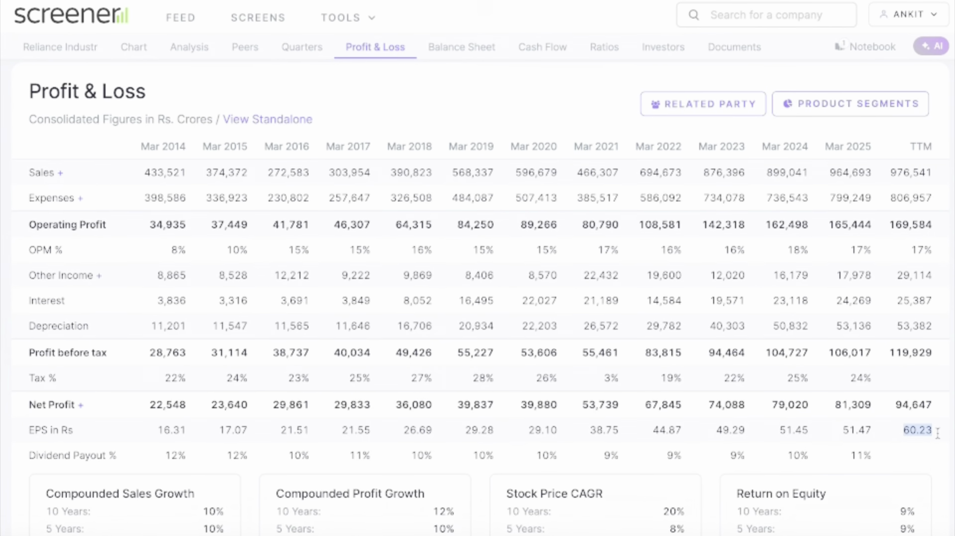
{"action": "left_click", "coordinate": [302, 47]}
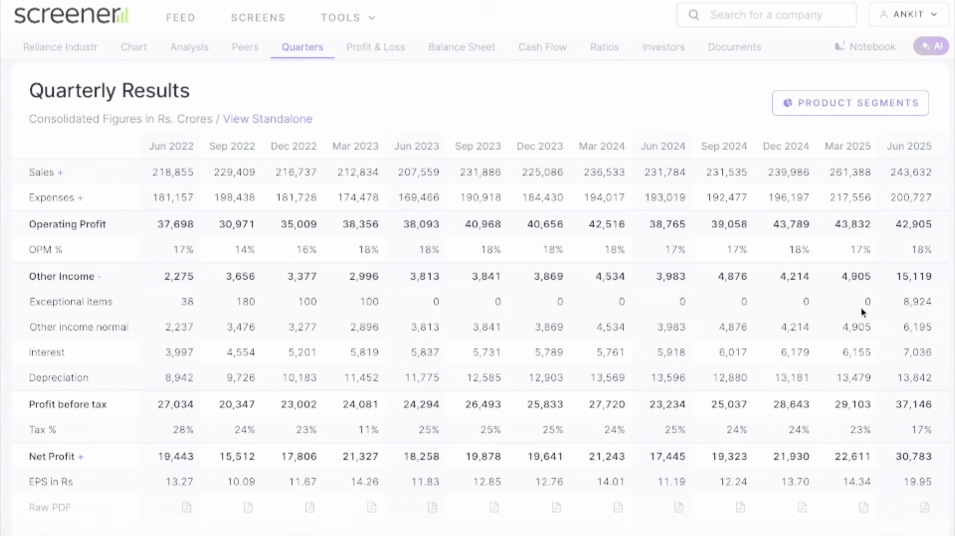
Highlight the Exceptional items figures up to Jun 2025, and collapse the Other Income row.
{"action": "left_click_drag", "start_coordinate": [810, 305], "coordinate": [755, 302]}
{"action": "left_click", "coordinate": [879, 308]}
{"action": "left_click_drag", "start_coordinate": [898, 306], "coordinate": [936, 307]}
{"action": "left_click", "coordinate": [77, 277]}
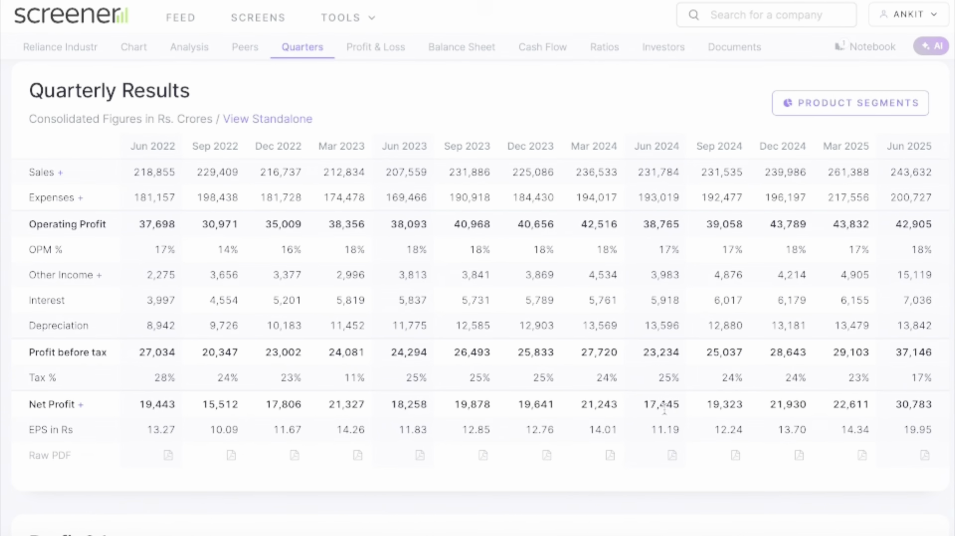
Highlight the Jun 2024 and Jun 2025 Net Profit and the Jun 2025 EPS, ending at the TTM EPS in Profit & Loss.
{"action": "left_click_drag", "start_coordinate": [638, 412], "coordinate": [698, 407]}
{"action": "left_click_drag", "start_coordinate": [892, 407], "coordinate": [932, 401]}
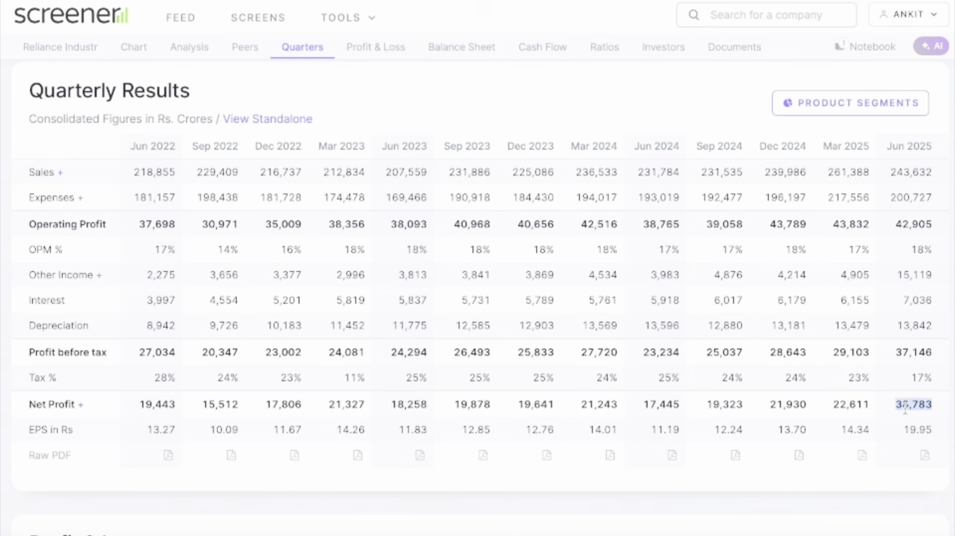
{"action": "left_click_drag", "start_coordinate": [905, 431], "coordinate": [937, 432]}
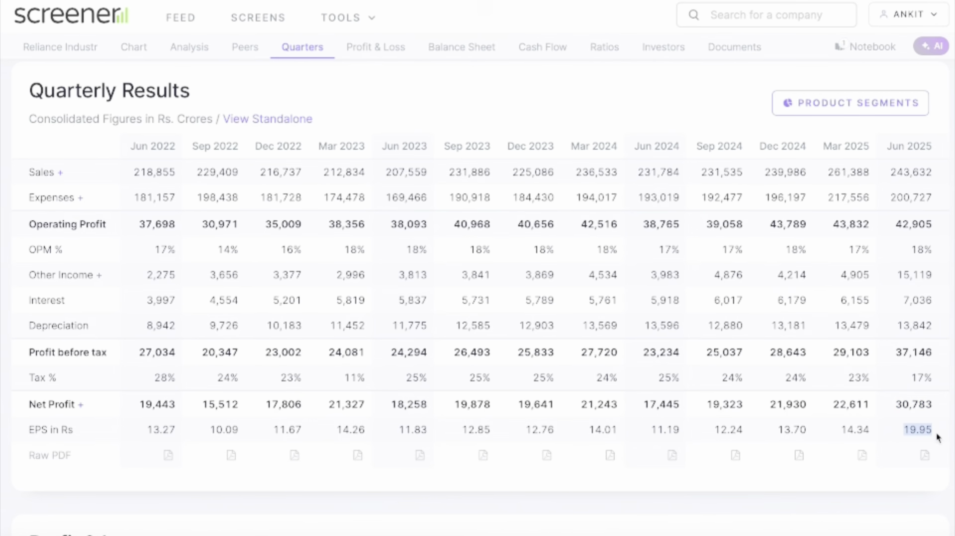
{"action": "left_click", "coordinate": [367, 52]}
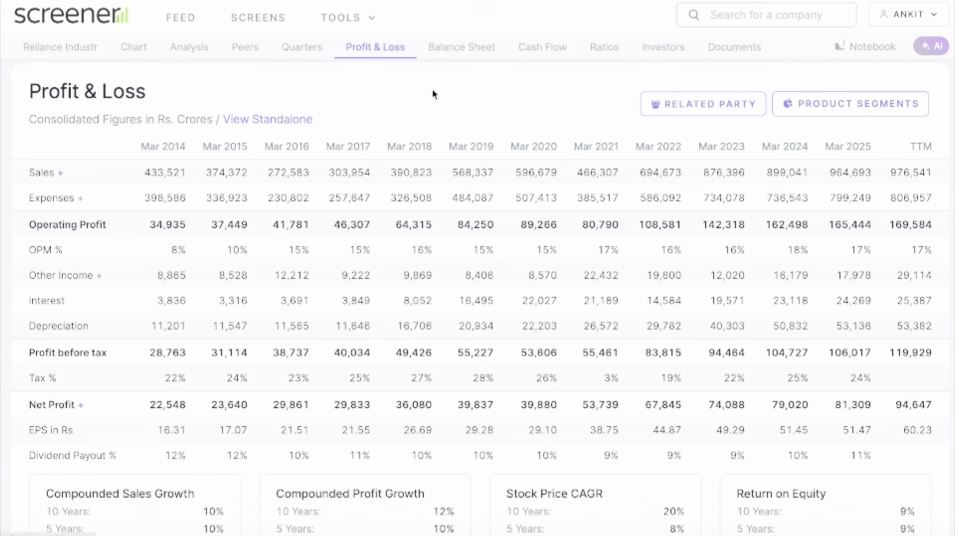
{"action": "left_click_drag", "start_coordinate": [900, 431], "coordinate": [940, 435]}
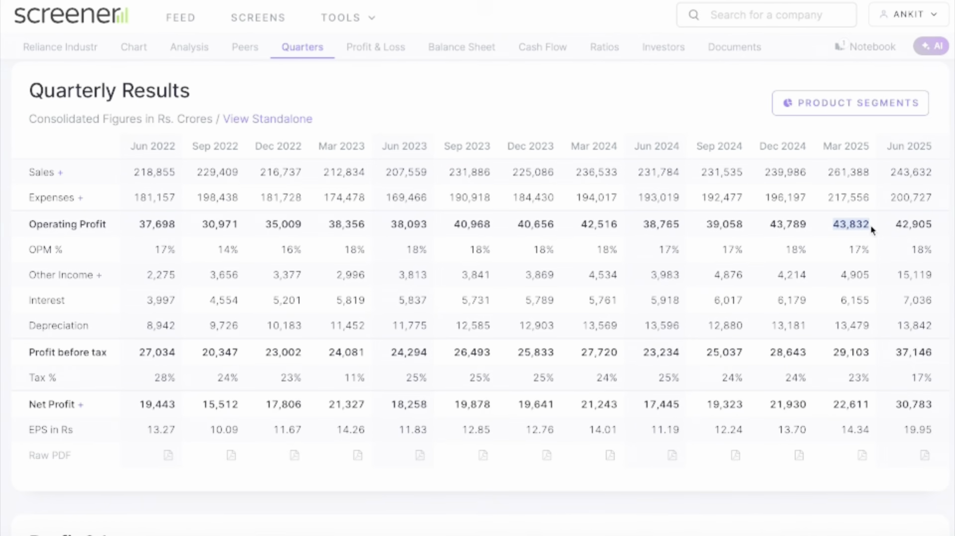
Point out the Jun 2024 and Jun 2025 quarters, and compare Sales and Operating Profit between Mar 2025 and Jun 2025.
{"action": "left_click_drag", "start_coordinate": [636, 144], "coordinate": [684, 144]}
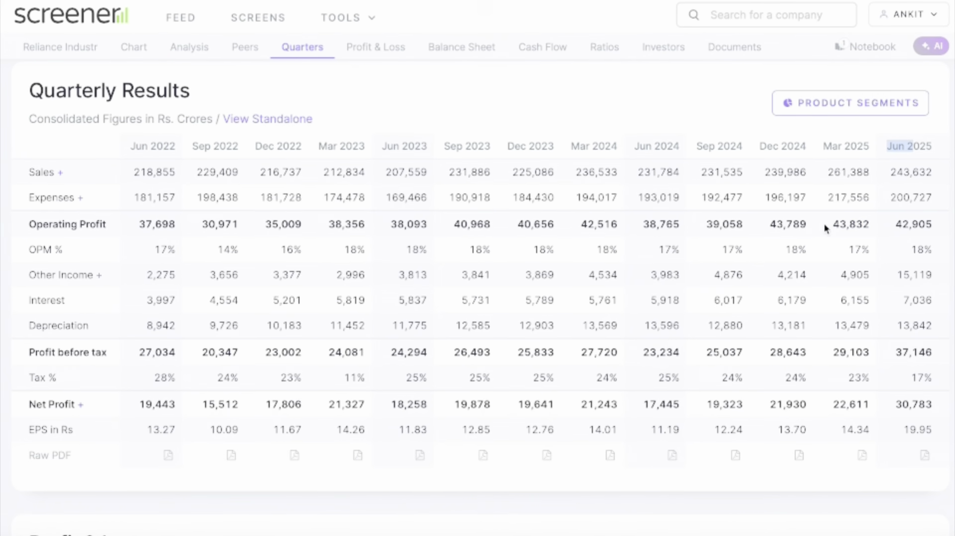
{"action": "left_click_drag", "start_coordinate": [830, 224], "coordinate": [927, 226]}
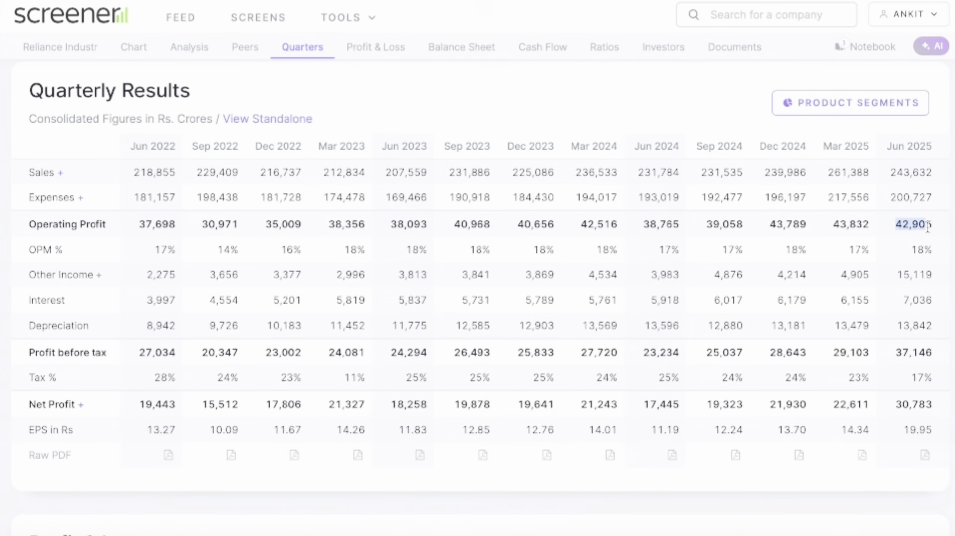
{"action": "left_click", "coordinate": [939, 234]}
{"action": "left_click_drag", "start_coordinate": [828, 172], "coordinate": [951, 174]}
{"action": "double_click", "coordinate": [838, 224]}
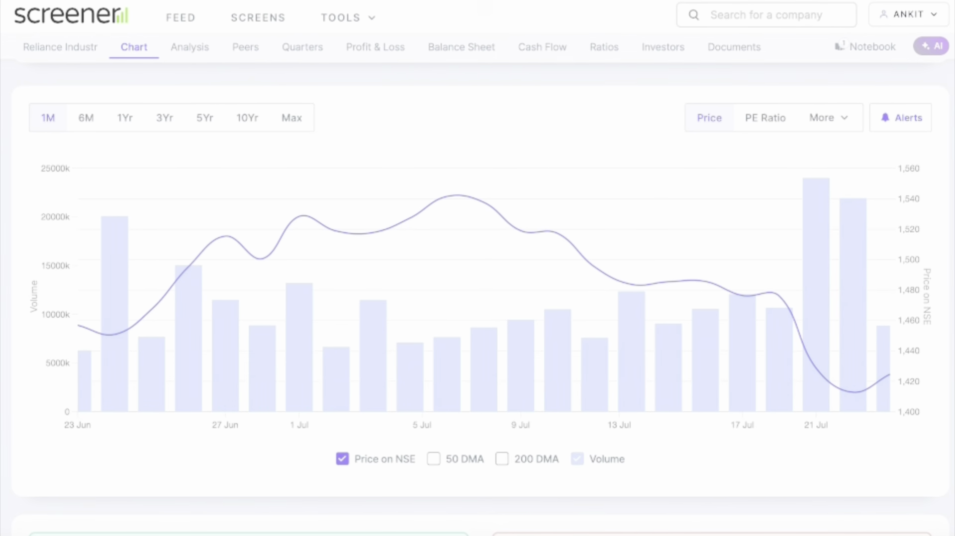
Open a new browser tab and search Google for "reliance share price".
{"action": "key", "text": "super+t"}
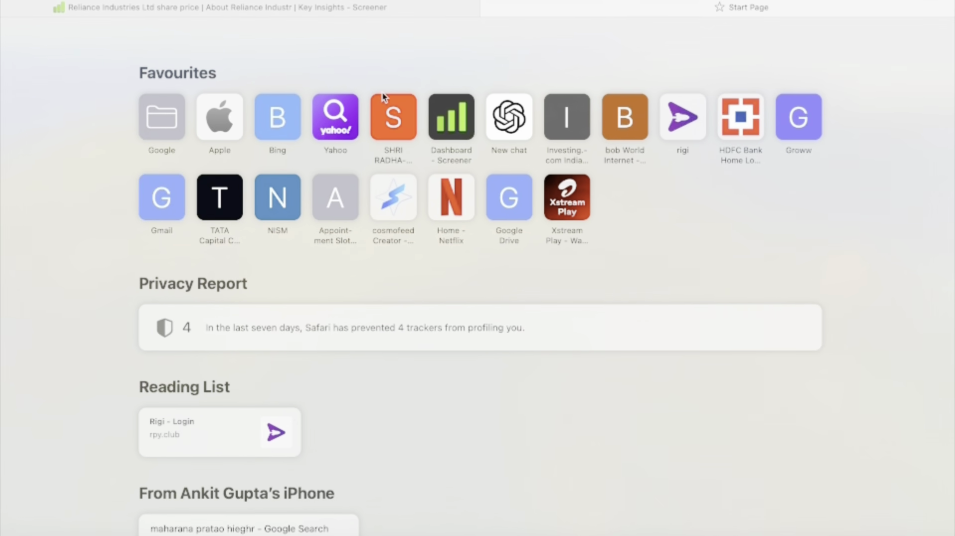
{"action": "type", "text": "re"}
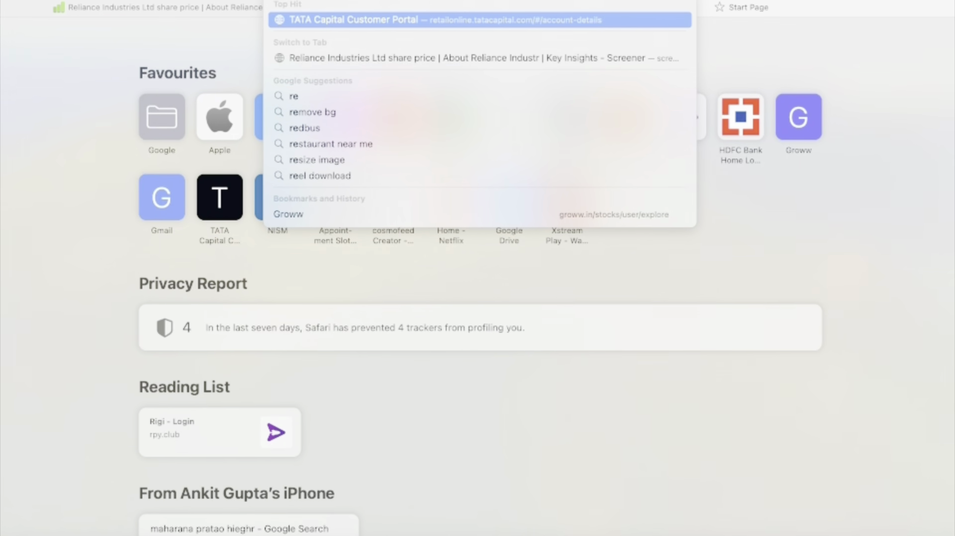
{"action": "type", "text": "lianc"}
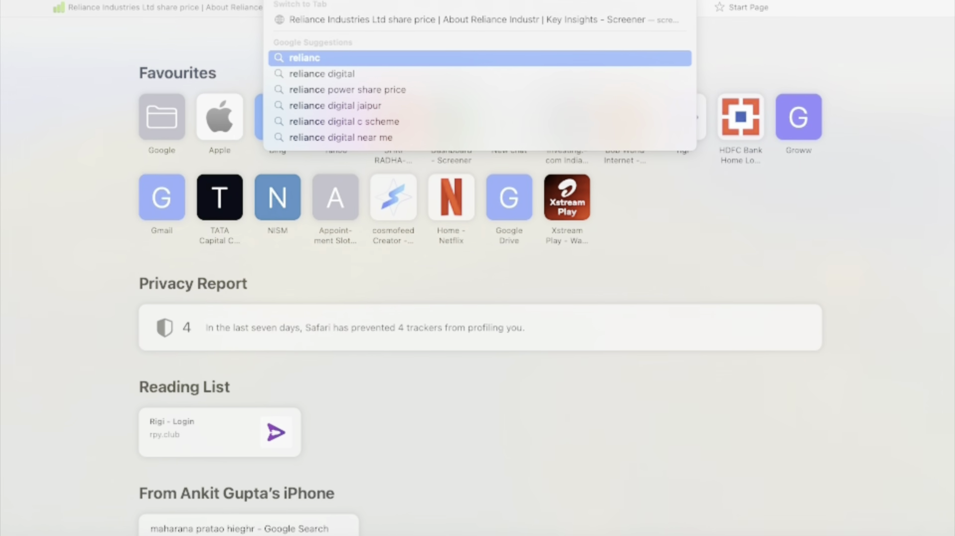
{"action": "type", "text": "e sh"}
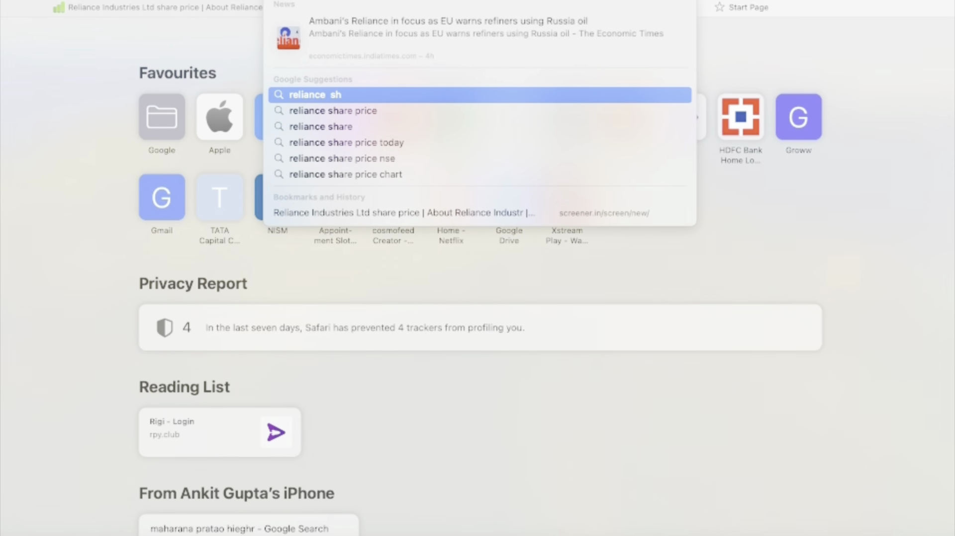
{"action": "left_click", "coordinate": [362, 111]}
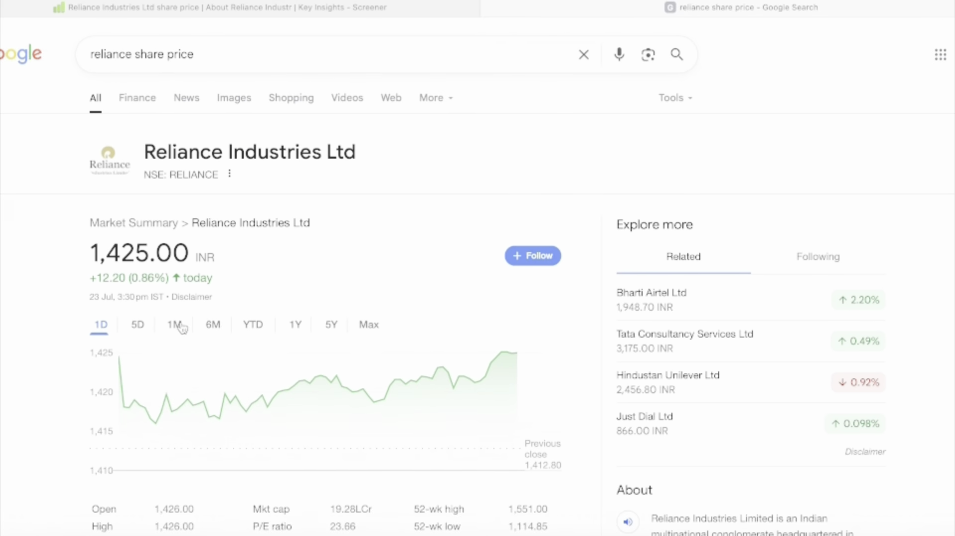
View the Reliance Industries price chart over one month and five days, returning to the one-month range.
{"action": "left_click", "coordinate": [174, 210]}
{"action": "scroll", "coordinate": [286, 348], "scroll_direction": "down", "scroll_amount": 2}
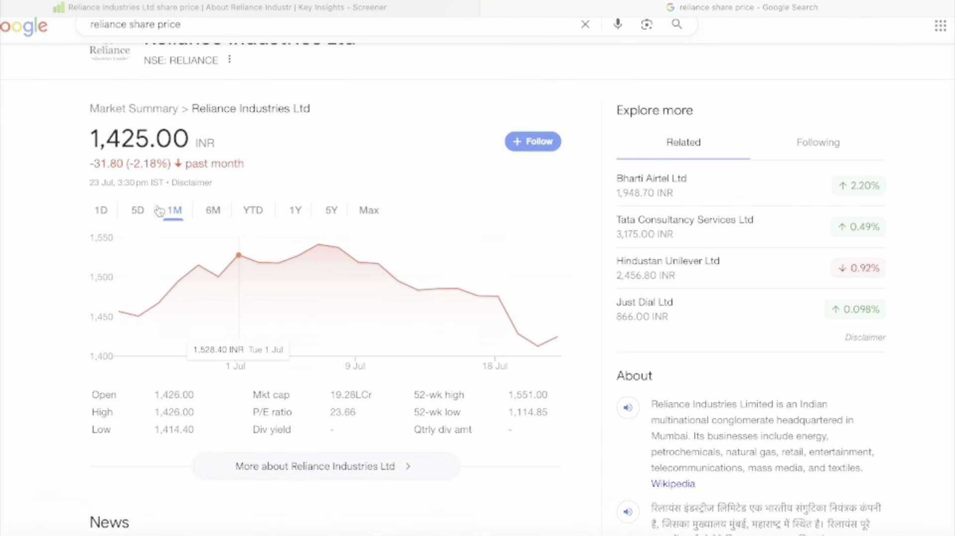
{"action": "left_click", "coordinate": [137, 210]}
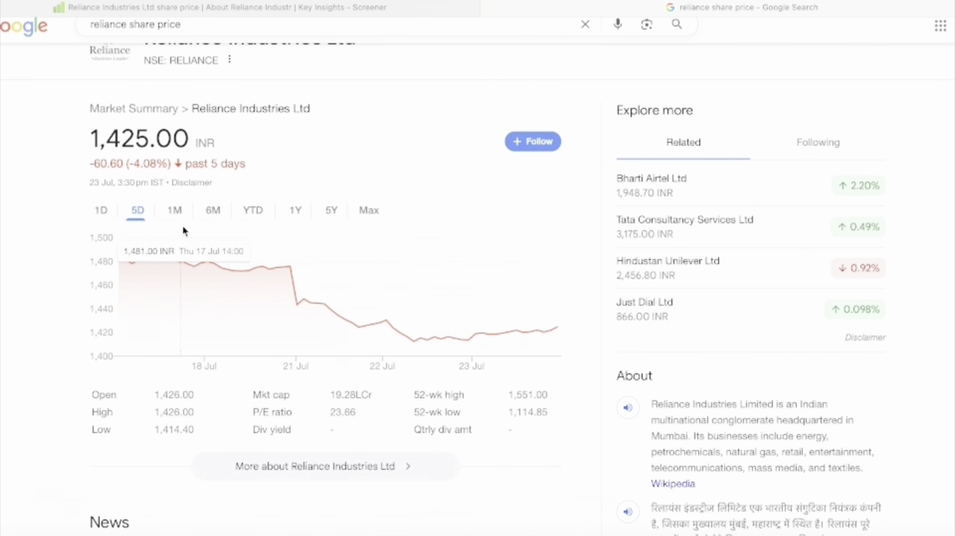
{"action": "left_click", "coordinate": [174, 211]}
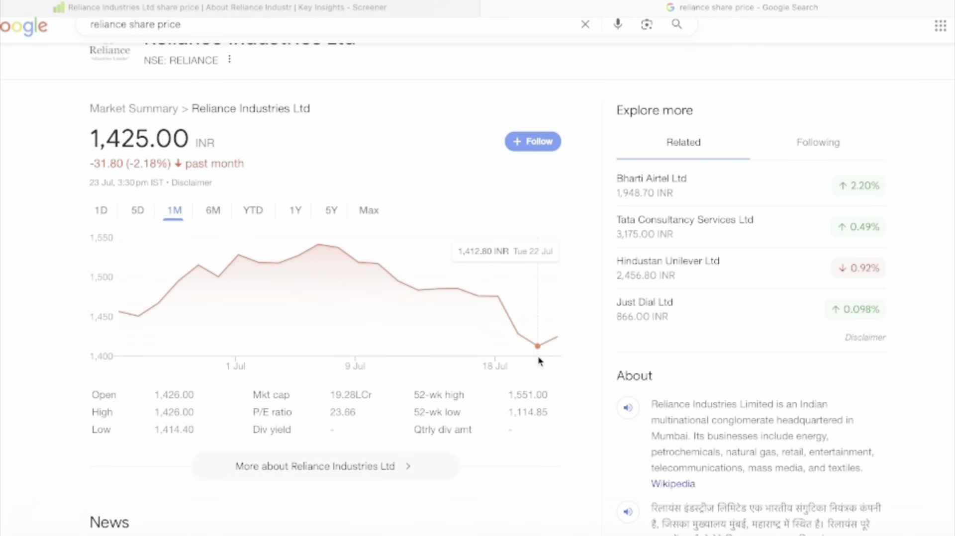
Switch back to Reliance's Screener page and compare Operating Profit and Net Profit for Mar 2025 and Jun 2025 in the quarterly results.
{"action": "left_click", "coordinate": [169, 9]}
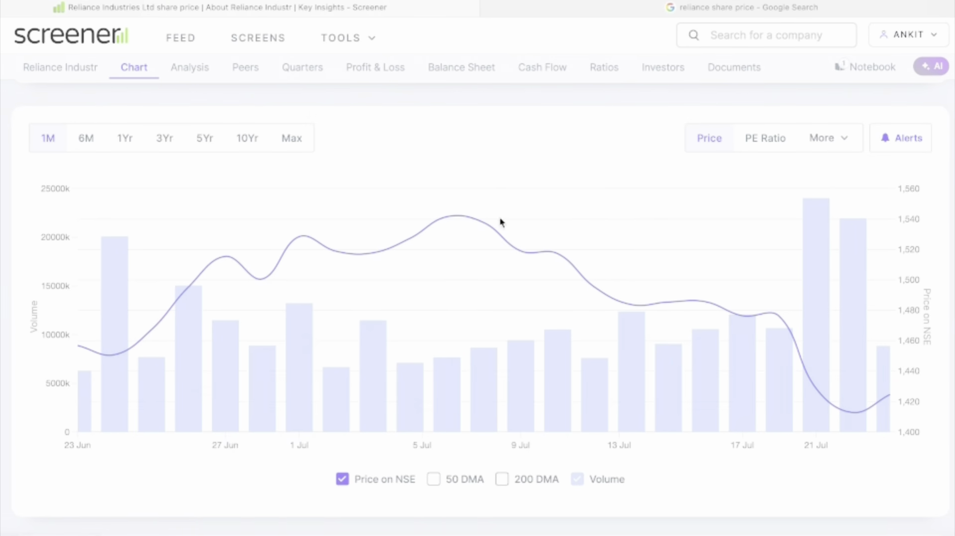
{"action": "left_click", "coordinate": [365, 69]}
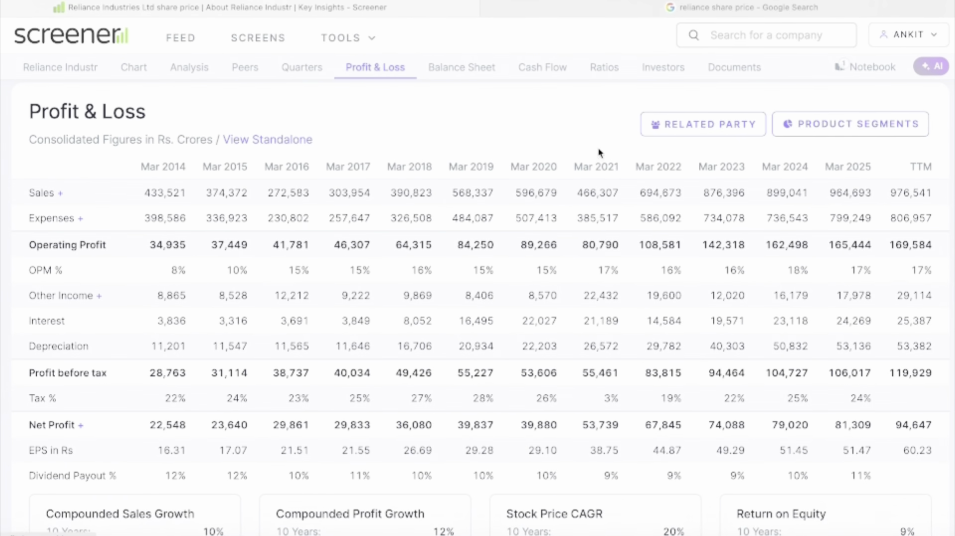
{"action": "left_click", "coordinate": [293, 75]}
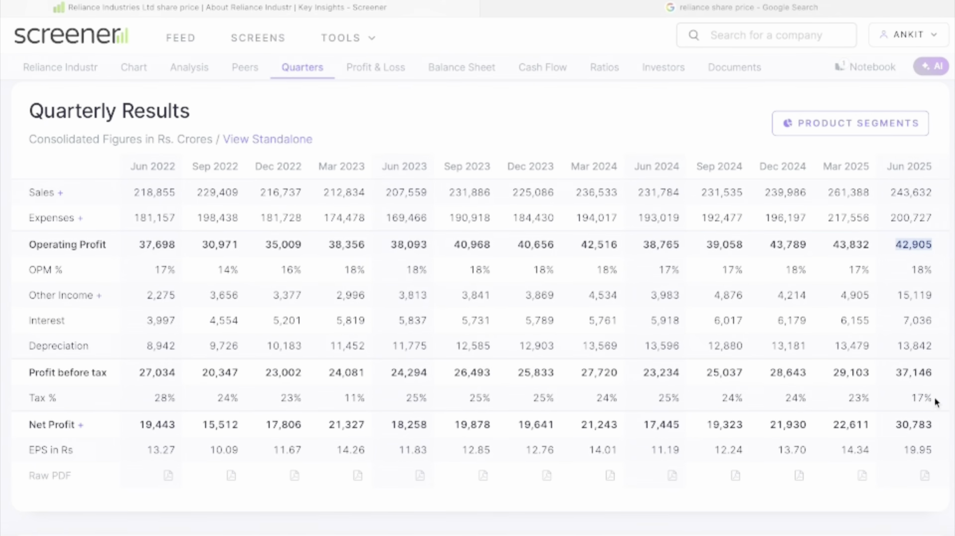
{"action": "left_click_drag", "start_coordinate": [893, 427], "coordinate": [931, 427]}
{"action": "left_click", "coordinate": [932, 427]}
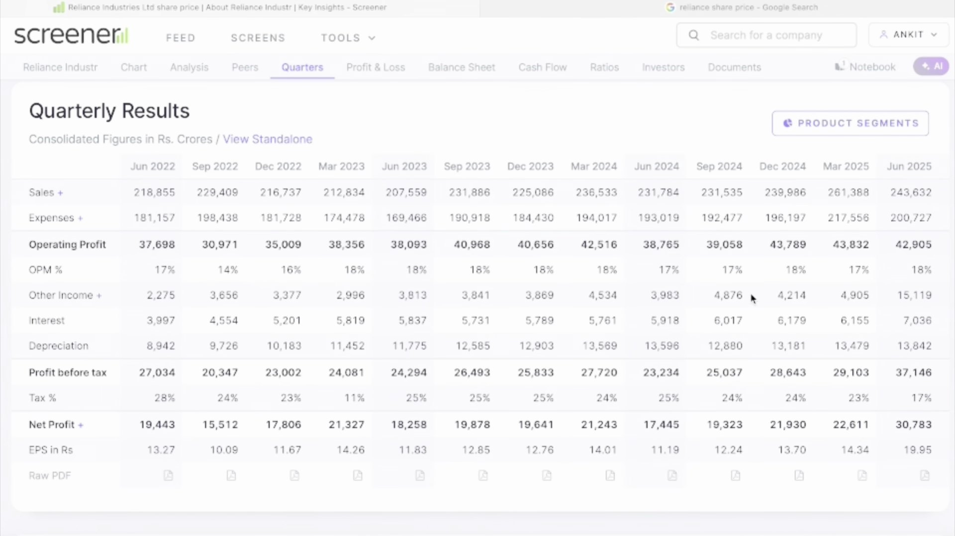
{"action": "left_click_drag", "start_coordinate": [833, 251], "coordinate": [932, 247]}
{"action": "left_click_drag", "start_coordinate": [833, 426], "coordinate": [929, 428]}
Expand the Other Income row and highlight the Jun 2025 Other Income, Exceptional items and Tax % figures.
{"action": "left_click", "coordinate": [98, 300]}
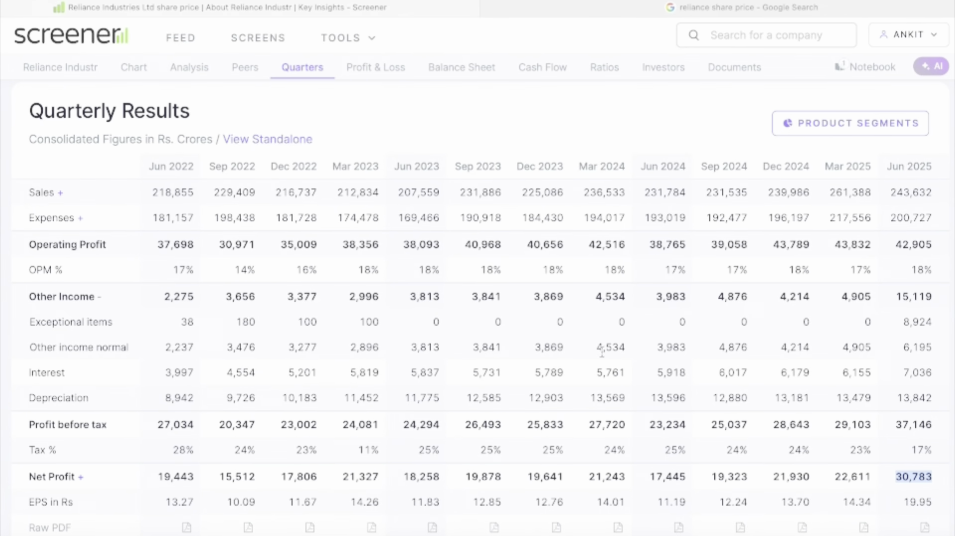
{"action": "double_click", "coordinate": [913, 296]}
{"action": "left_click", "coordinate": [902, 325]}
{"action": "left_click_drag", "start_coordinate": [901, 325], "coordinate": [933, 322]}
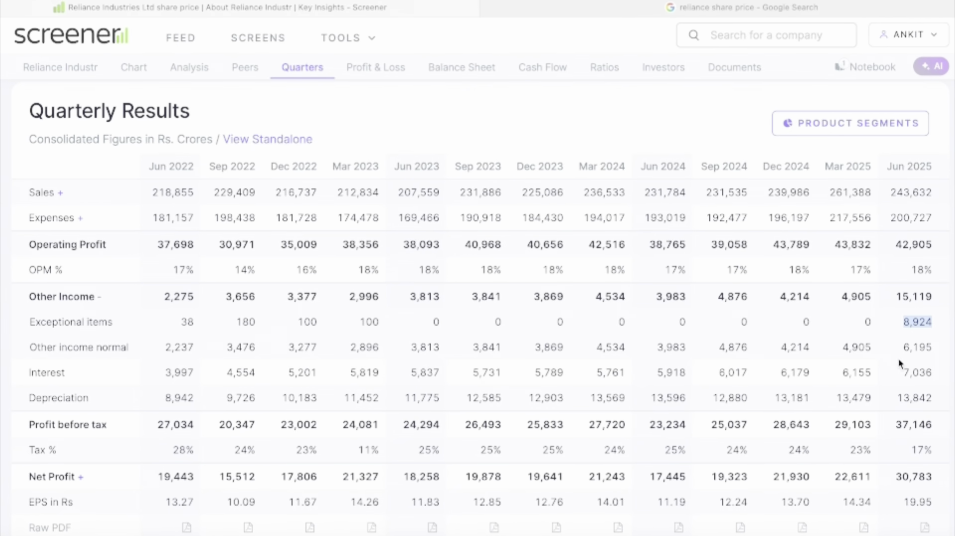
{"action": "left_click_drag", "start_coordinate": [910, 451], "coordinate": [935, 452]}
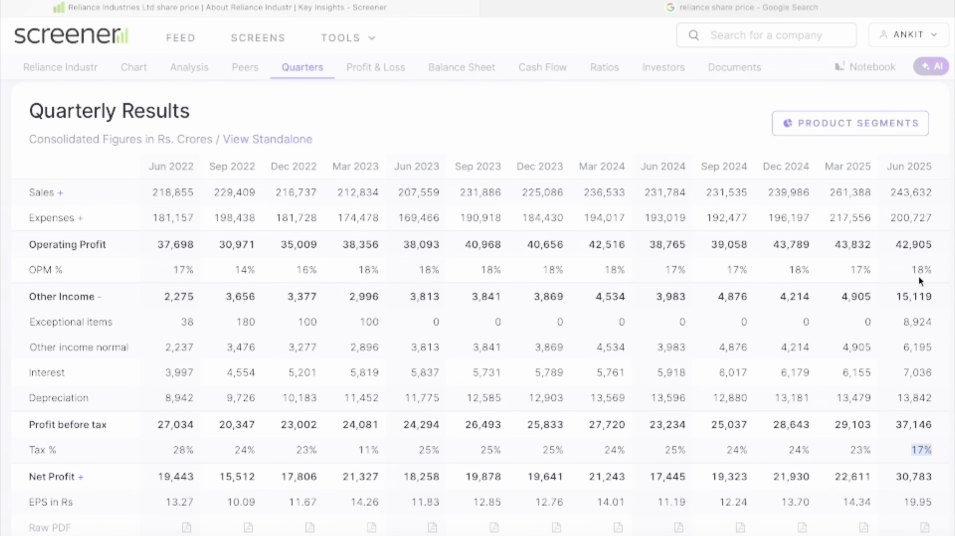
Contrast the Operating Profit of Mar 2025 and Jun 2025 with the Net Profit by highlighting the figures.
{"action": "left_click_drag", "start_coordinate": [827, 246], "coordinate": [931, 248]}
{"action": "left_click_drag", "start_coordinate": [829, 478], "coordinate": [752, 444]}
{"action": "left_click", "coordinate": [896, 426]}
Highlight the Jun 2025 Exceptional items and Tax % figures, plus Operating Profit and Sales for Mar 2025 and Jun 2025.
{"action": "left_click_drag", "start_coordinate": [899, 323], "coordinate": [941, 321]}
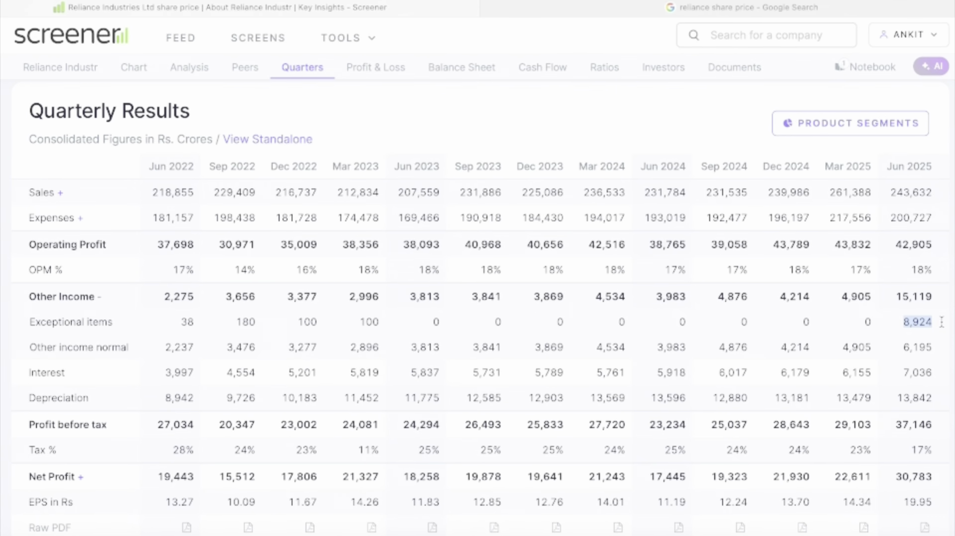
{"action": "left_click_drag", "start_coordinate": [906, 451], "coordinate": [931, 449]}
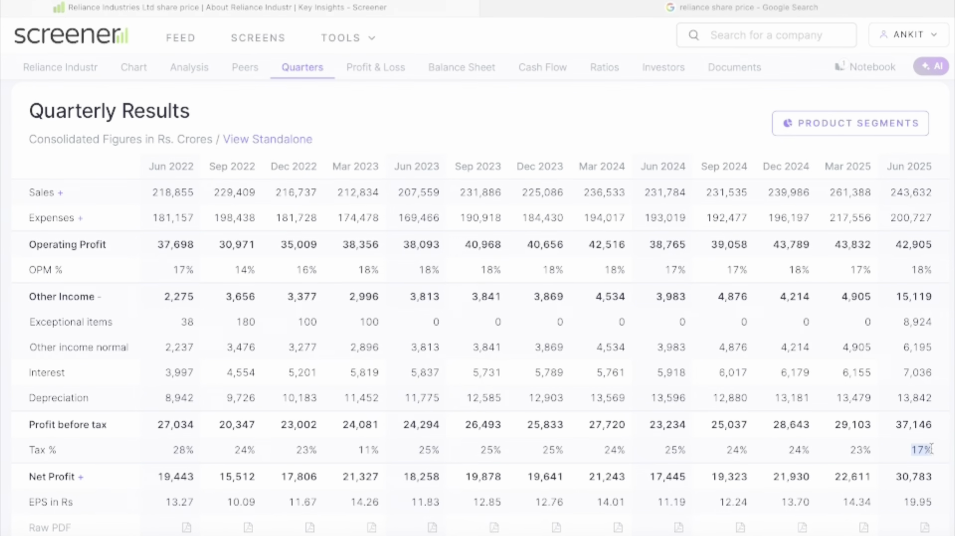
{"action": "left_click_drag", "start_coordinate": [836, 245], "coordinate": [924, 244]}
{"action": "left_click_drag", "start_coordinate": [829, 192], "coordinate": [939, 193]}
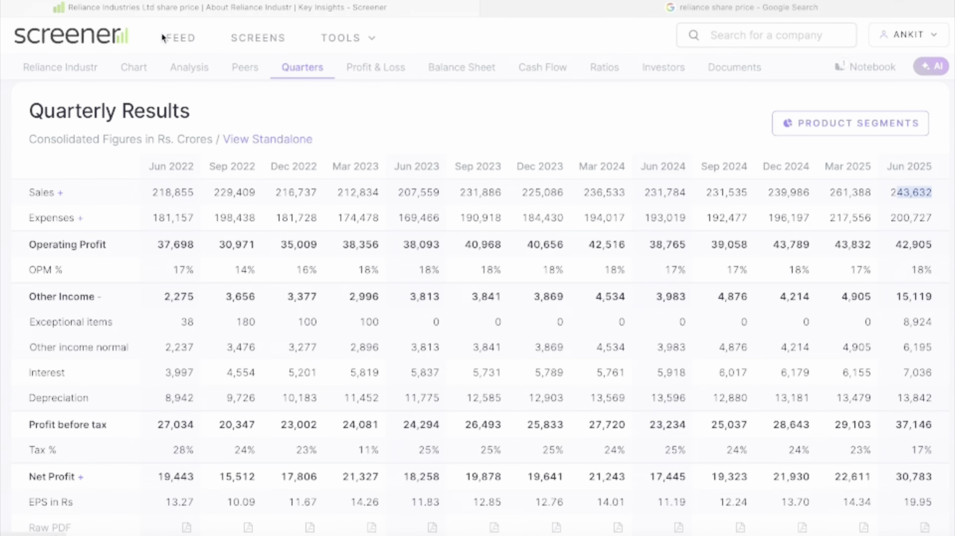
Open the stock screens page.
{"action": "left_click", "coordinate": [254, 39]}
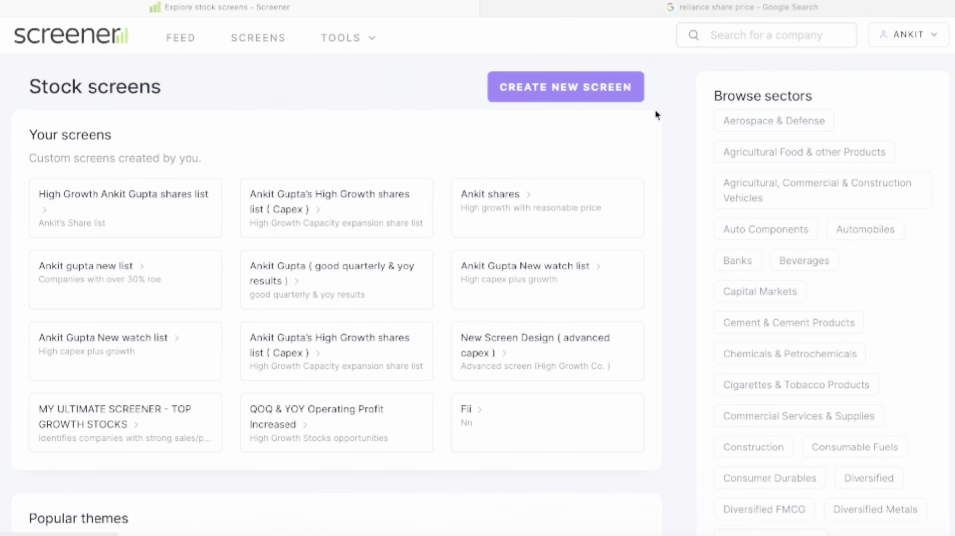
Create a screen query for latest-quarter sales and operating profit > 1.2* preceding year quarter, Market Capitalization > 700 and Price to Earning < 50.
{"action": "left_click", "coordinate": [581, 86]}
{"action": "type", "text": "Sales latest quarter > 1.2* Sales preceding year quarter  AND  Operating profit latest quarter >1.2* Operating profit preceding year quarter   AND   Market Capitalization > 700 AND   Price to Earning < 50"}
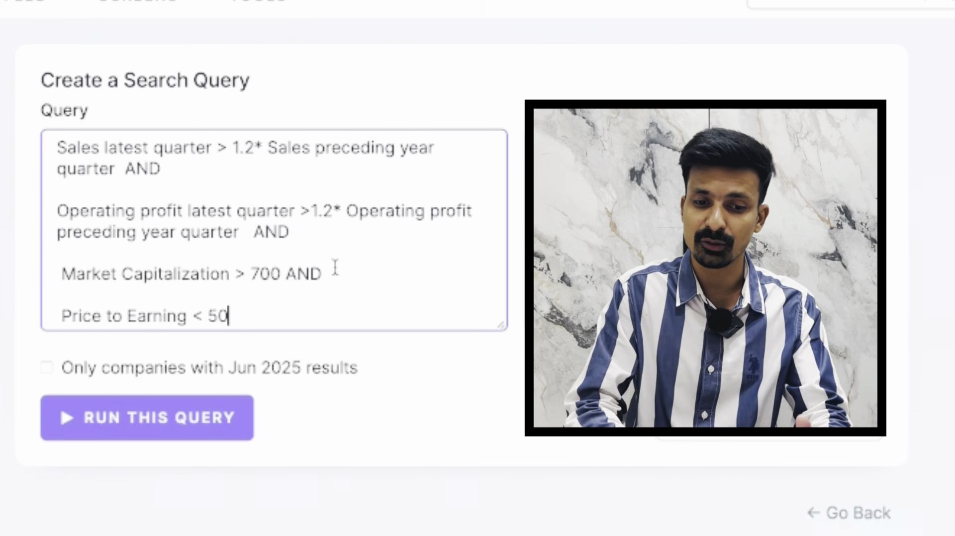
{"action": "left_click_drag", "start_coordinate": [251, 273], "coordinate": [286, 275]}
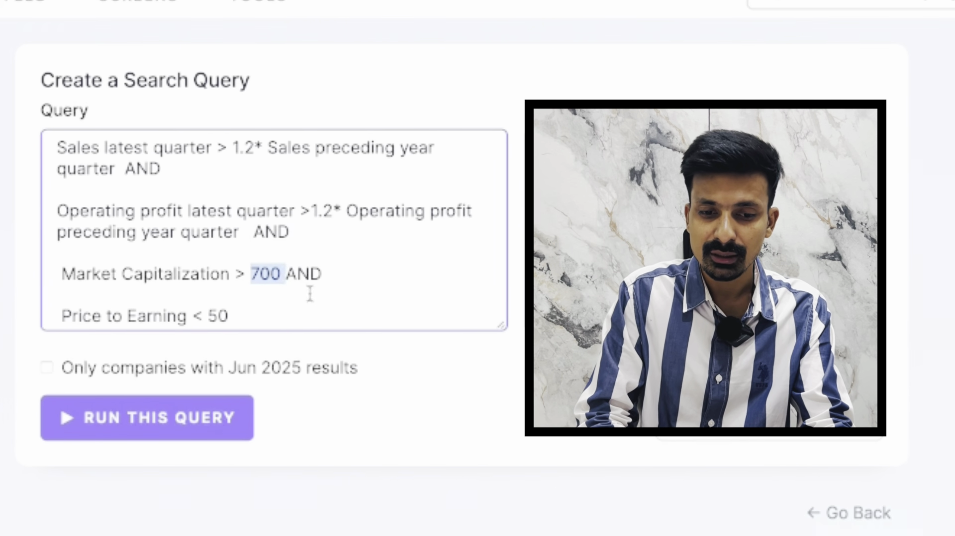
{"action": "left_click", "coordinate": [274, 323]}
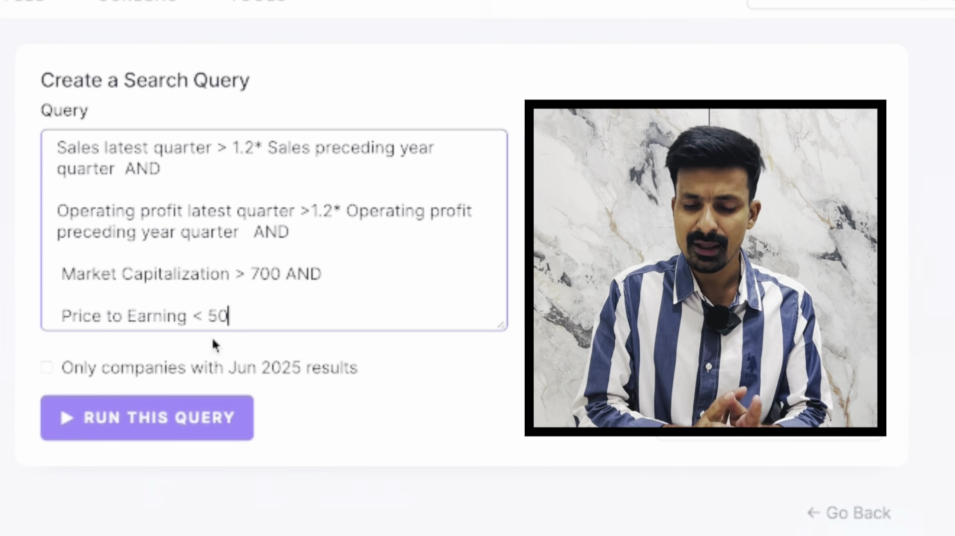
Restrict the query to only companies with Jun 2025 results and run it.
{"action": "left_click", "coordinate": [47, 368]}
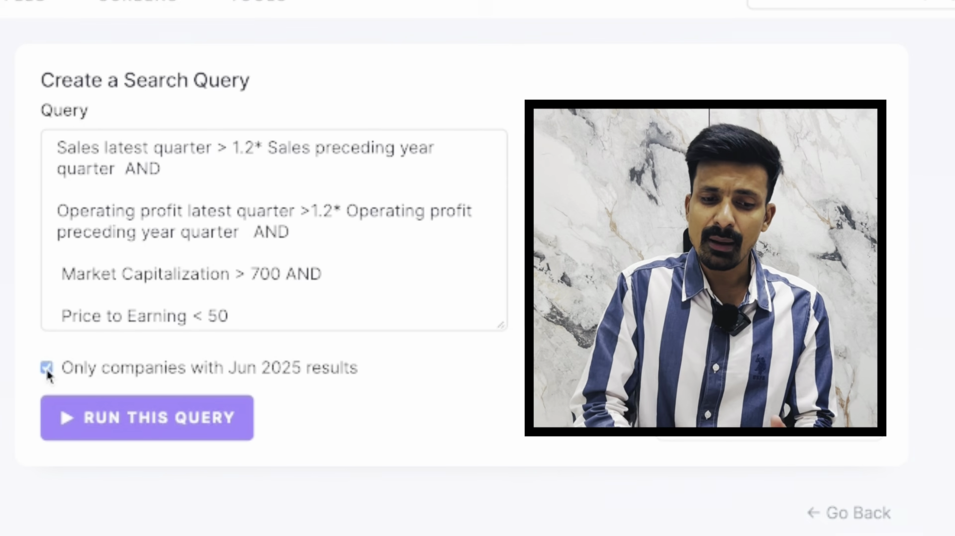
{"action": "left_click", "coordinate": [48, 372]}
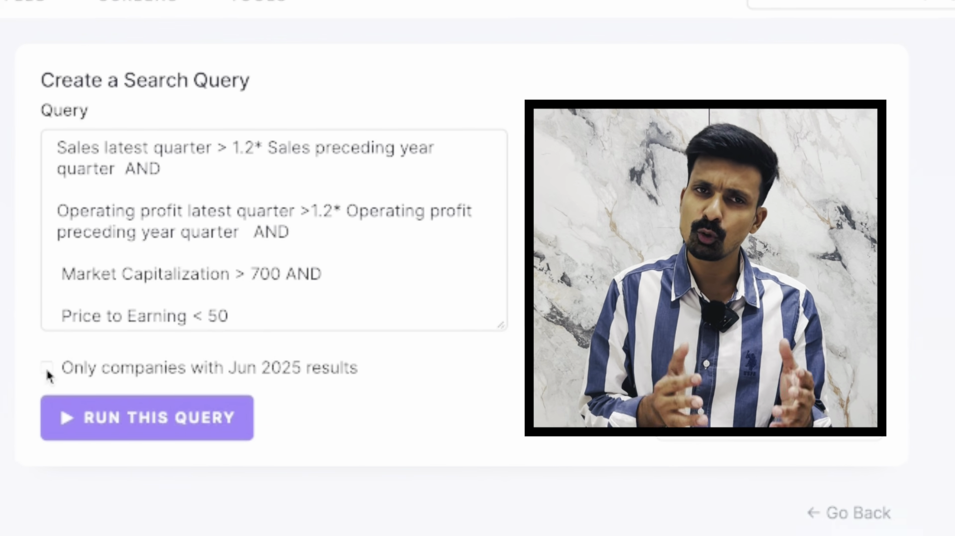
{"action": "left_click", "coordinate": [46, 368]}
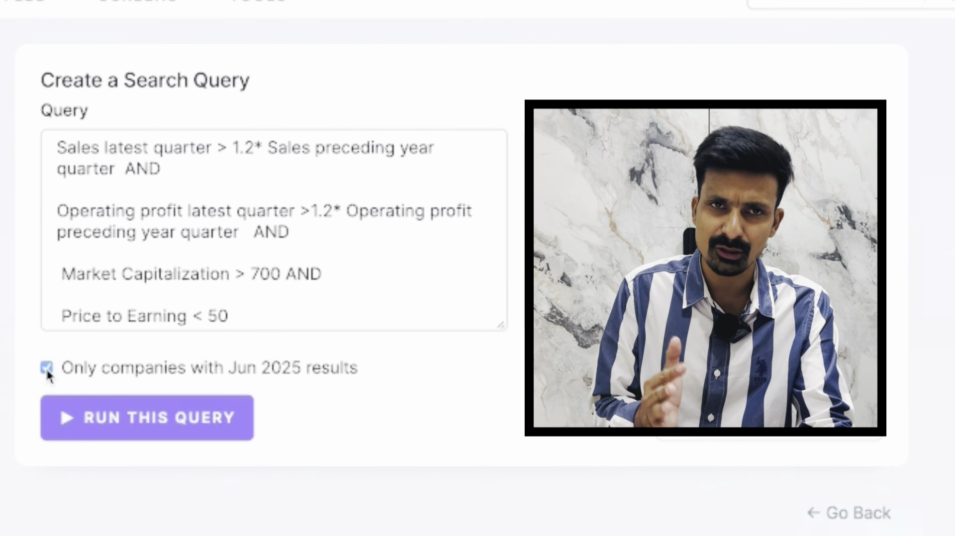
{"action": "left_click", "coordinate": [118, 419]}
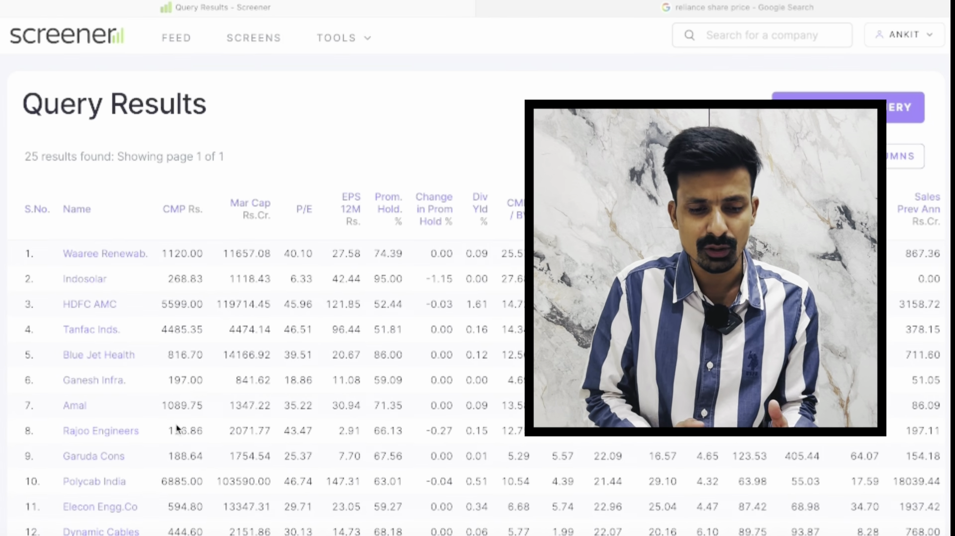
Look through the query results and open the quarterly results of Waaree Renewable Technologies.
{"action": "scroll", "coordinate": [177, 423], "scroll_direction": "down", "scroll_amount": 15}
{"action": "scroll", "coordinate": [177, 421], "scroll_direction": "up", "scroll_amount": 5}
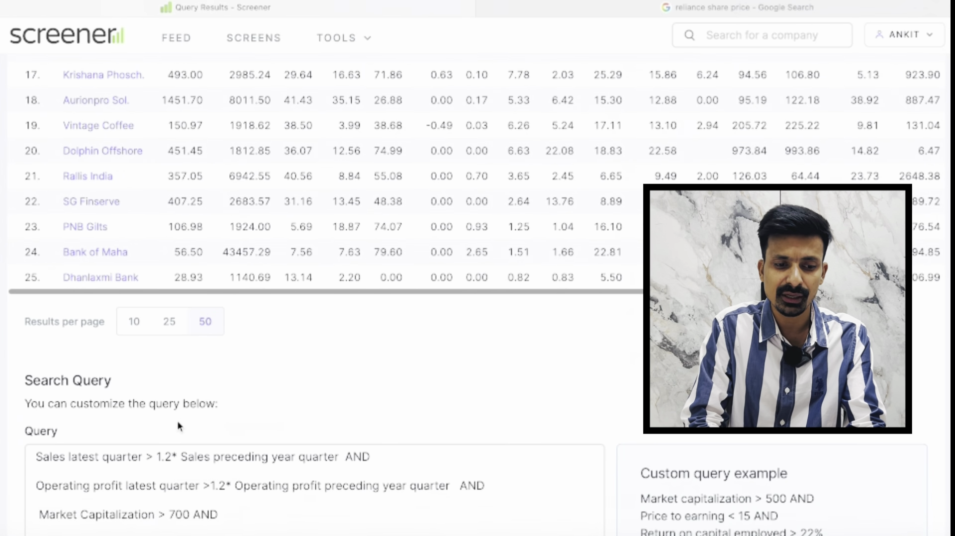
{"action": "scroll", "coordinate": [197, 337], "scroll_direction": "up", "scroll_amount": 5}
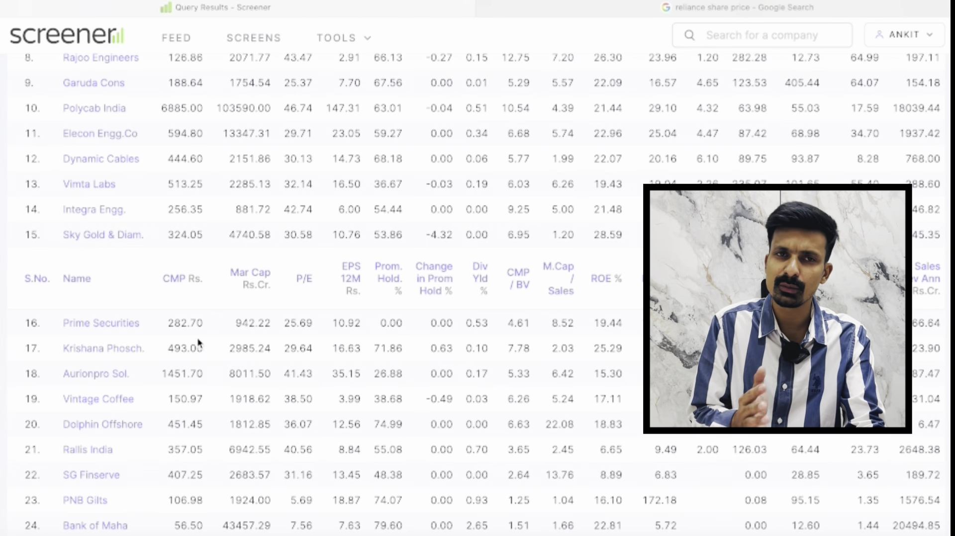
{"action": "scroll", "coordinate": [197, 337], "scroll_direction": "down", "scroll_amount": 8}
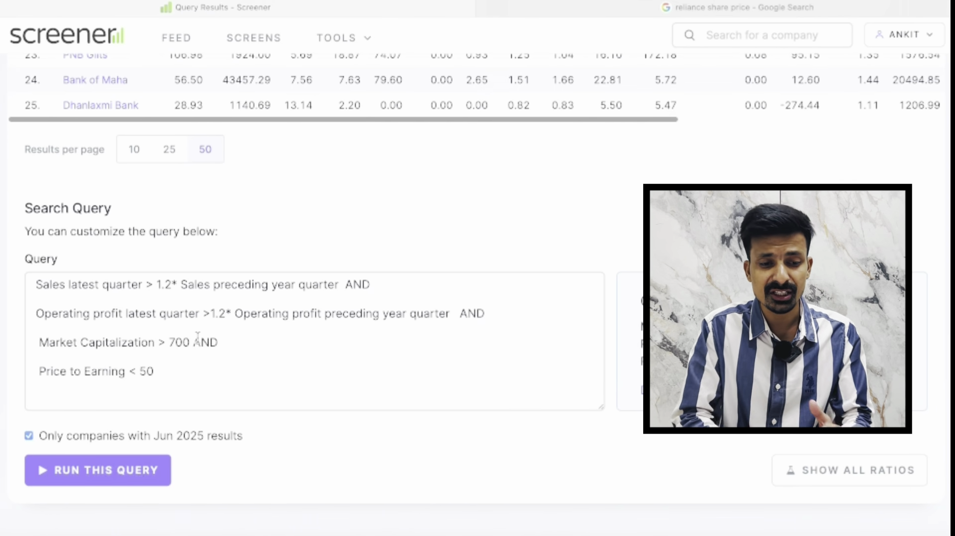
{"action": "scroll", "coordinate": [197, 336], "scroll_direction": "up", "scroll_amount": 10}
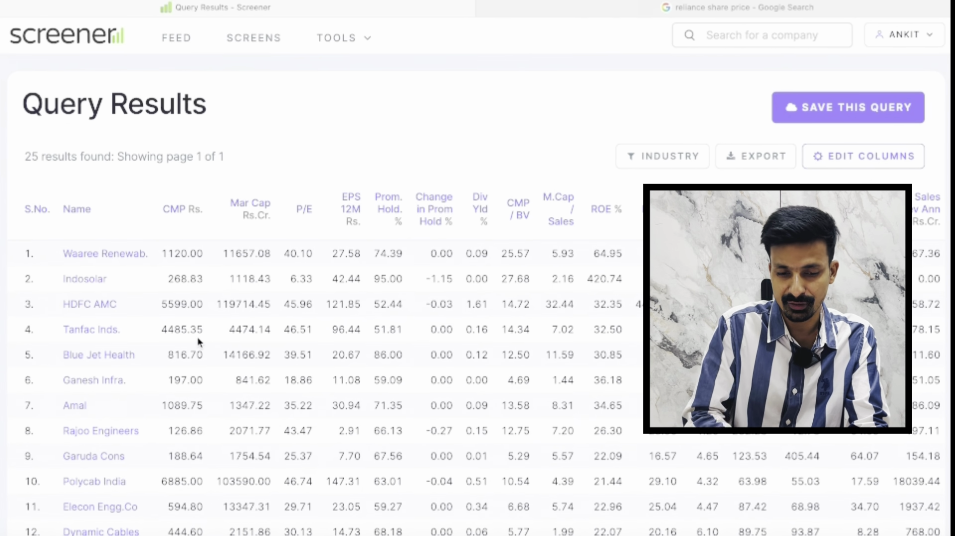
{"action": "scroll", "coordinate": [197, 336], "scroll_direction": "down", "scroll_amount": 1}
{"action": "left_click", "coordinate": [113, 222]}
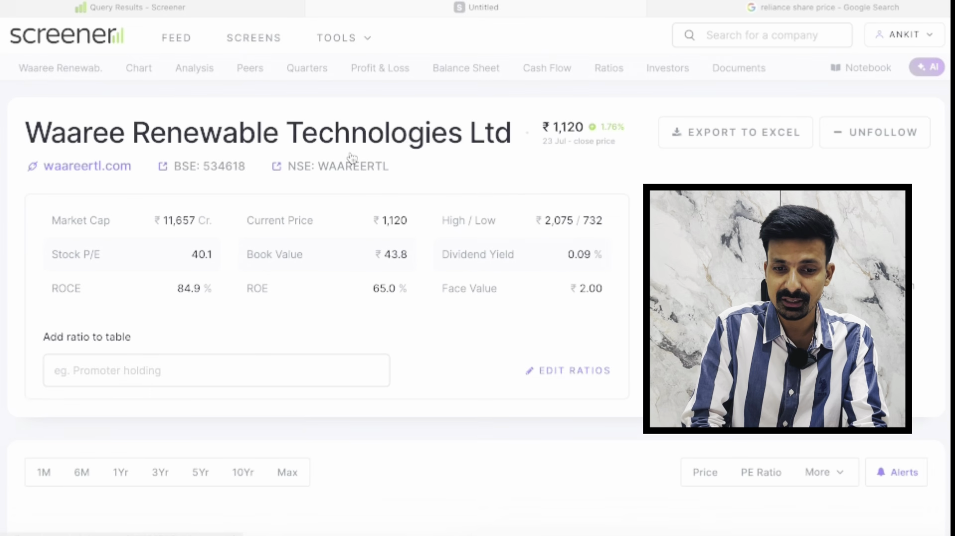
{"action": "left_click", "coordinate": [310, 69]}
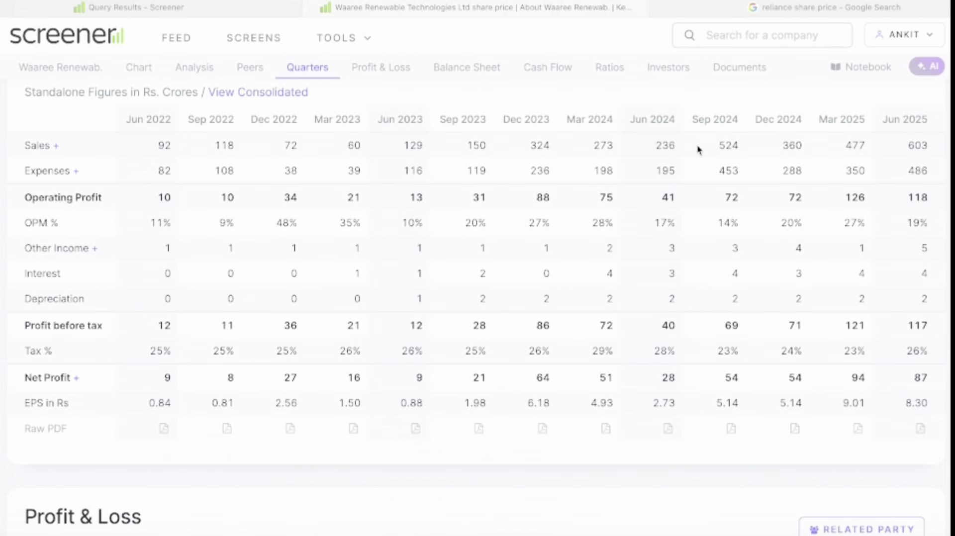
Compare year-on-year growth by highlighting the Sales and Operating Profit figures for Jun 2024 and Jun 2025.
{"action": "double_click", "coordinate": [661, 145]}
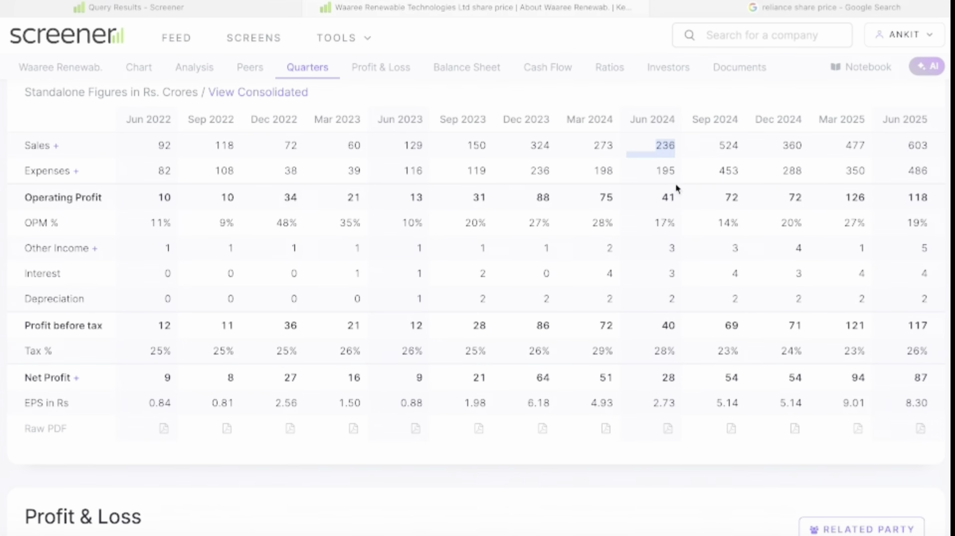
{"action": "left_click", "coordinate": [908, 148]}
{"action": "left_click_drag", "start_coordinate": [908, 149], "coordinate": [934, 147]}
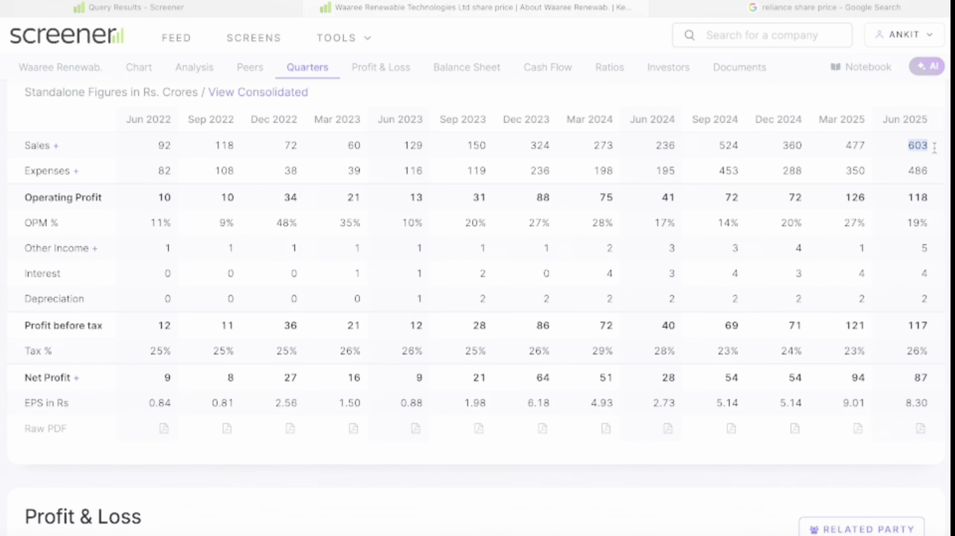
{"action": "double_click", "coordinate": [667, 197]}
{"action": "left_click", "coordinate": [908, 195]}
{"action": "left_click_drag", "start_coordinate": [908, 196], "coordinate": [925, 195]}
Compare Mar 2025 with Jun 2025 by highlighting their Sales, Operating Profit and Net Profit figures.
{"action": "left_click_drag", "start_coordinate": [846, 147], "coordinate": [925, 145]}
{"action": "left_click_drag", "start_coordinate": [845, 204], "coordinate": [926, 197]}
{"action": "left_click_drag", "start_coordinate": [850, 197], "coordinate": [926, 197]}
{"action": "left_click_drag", "start_coordinate": [857, 377], "coordinate": [933, 376]}
{"action": "left_click_drag", "start_coordinate": [852, 377], "coordinate": [909, 383]}
{"action": "left_click", "coordinate": [915, 380]}
Highlight the Jun 2025 Sales and OPM % figures and the Operating Profit for Mar 2025 and Jun 2025.
{"action": "left_click_drag", "start_coordinate": [906, 147], "coordinate": [915, 149]}
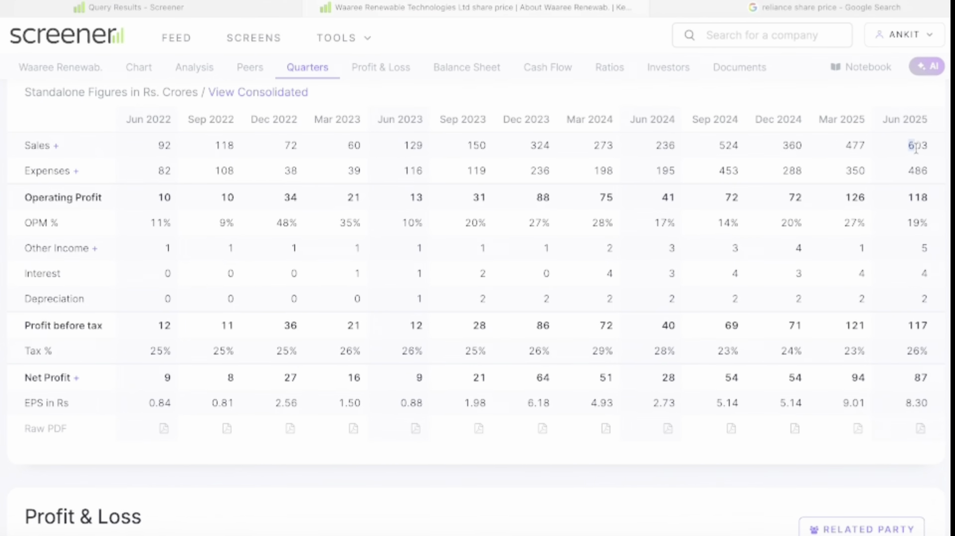
{"action": "left_click", "coordinate": [851, 243]}
{"action": "left_click_drag", "start_coordinate": [841, 198], "coordinate": [940, 199]}
{"action": "left_click", "coordinate": [858, 230]}
{"action": "left_click_drag", "start_coordinate": [910, 223], "coordinate": [931, 223]}
Highlight the Jun 2024, Mar 2025 and Jun 2025 column headings along with the Sales figures of those quarters.
{"action": "left_click_drag", "start_coordinate": [629, 120], "coordinate": [678, 124]}
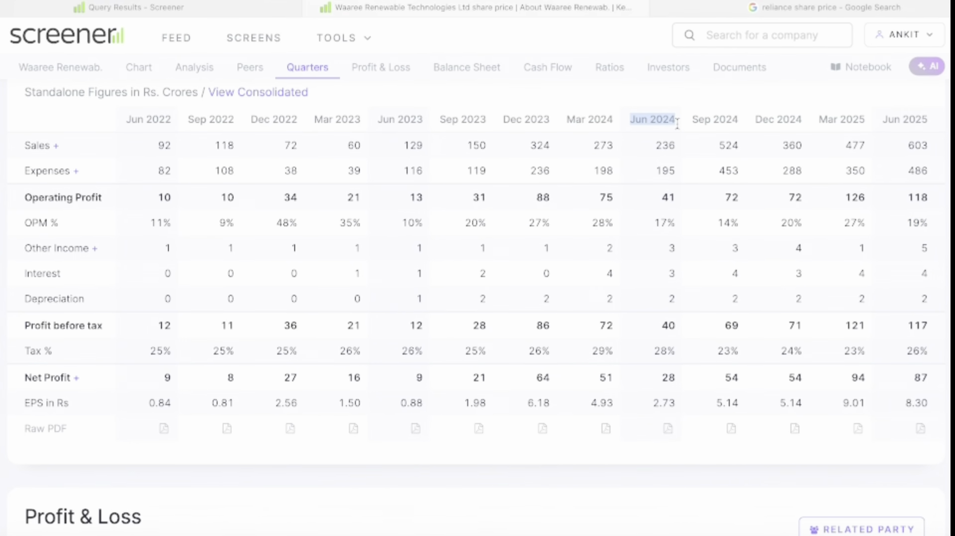
{"action": "left_click_drag", "start_coordinate": [808, 124], "coordinate": [910, 124]}
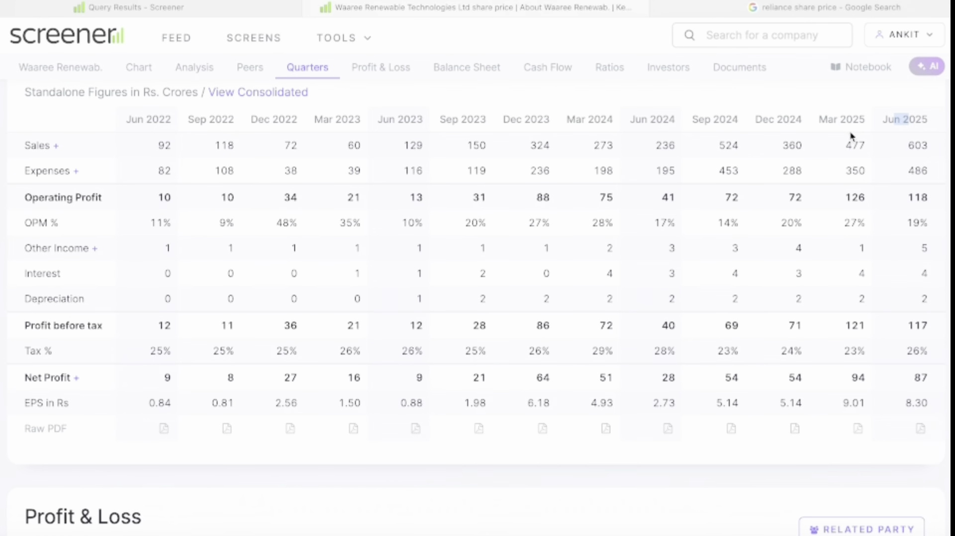
{"action": "left_click_drag", "start_coordinate": [821, 119], "coordinate": [919, 123]}
{"action": "left_click", "coordinate": [654, 149]}
{"action": "left_click_drag", "start_coordinate": [654, 151], "coordinate": [675, 149]}
{"action": "left_click_drag", "start_coordinate": [907, 148], "coordinate": [930, 152]}
{"action": "left_click_drag", "start_coordinate": [844, 149], "coordinate": [928, 156]}
Highlight the Operating Profit figures of the last four quarters, from Sep 2024 to Jun 2025.
{"action": "left_click_drag", "start_coordinate": [818, 206], "coordinate": [923, 206]}
{"action": "left_click_drag", "start_coordinate": [725, 199], "coordinate": [804, 191]}
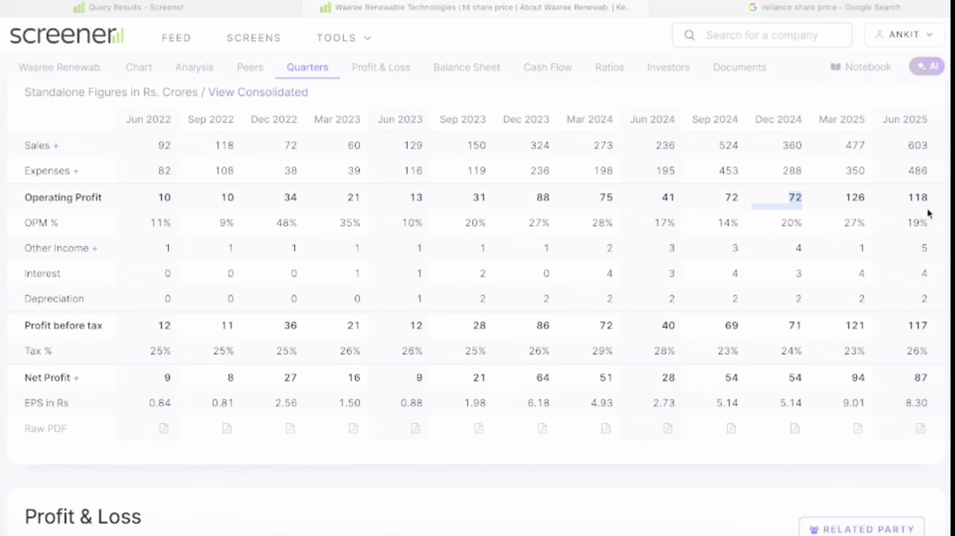
{"action": "left_click_drag", "start_coordinate": [846, 199], "coordinate": [927, 200]}
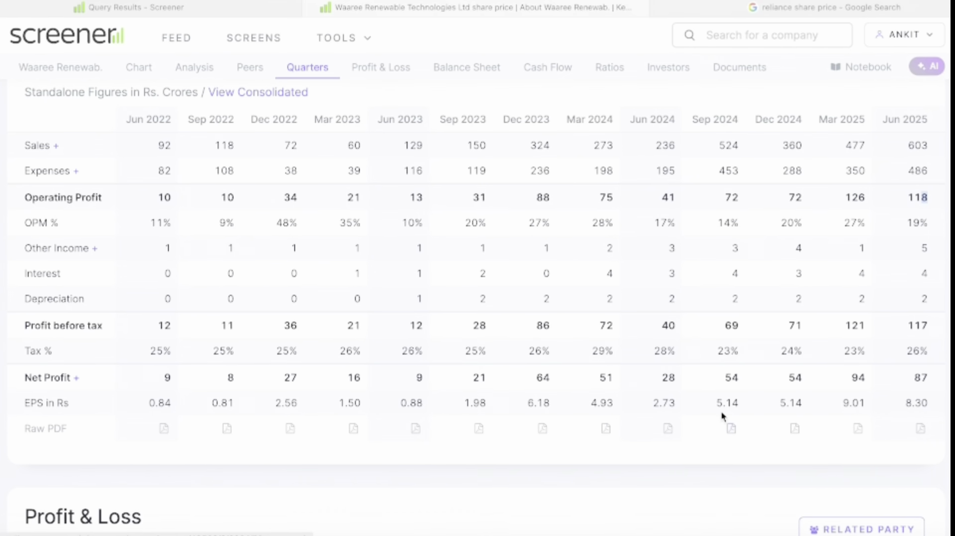
Highlight the EPS figures of the last four quarters, from Sep 2024 to Jun 2025, in the quarterly results.
{"action": "left_click_drag", "start_coordinate": [722, 404], "coordinate": [787, 404]}
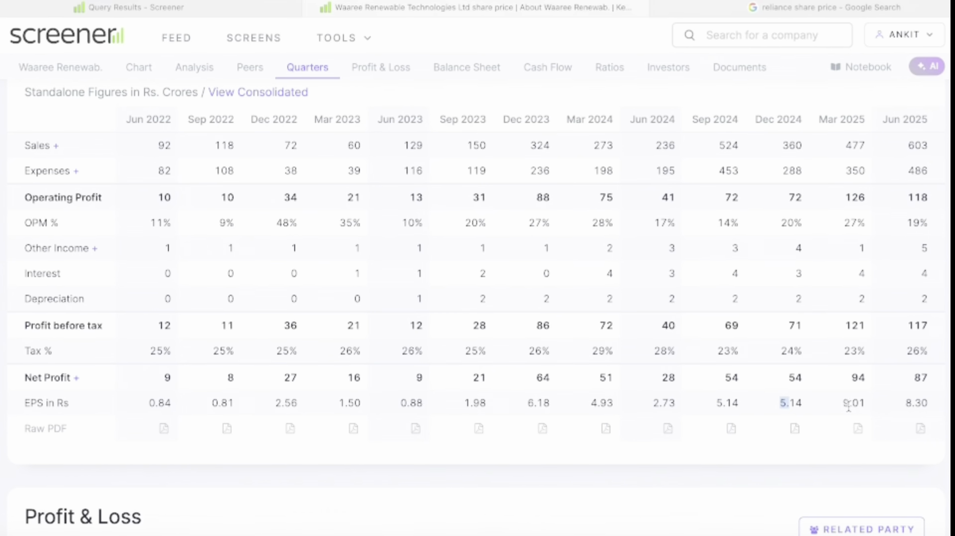
{"action": "left_click_drag", "start_coordinate": [847, 405], "coordinate": [933, 403]}
{"action": "left_click", "coordinate": [384, 68]}
{"action": "left_click", "coordinate": [295, 70]}
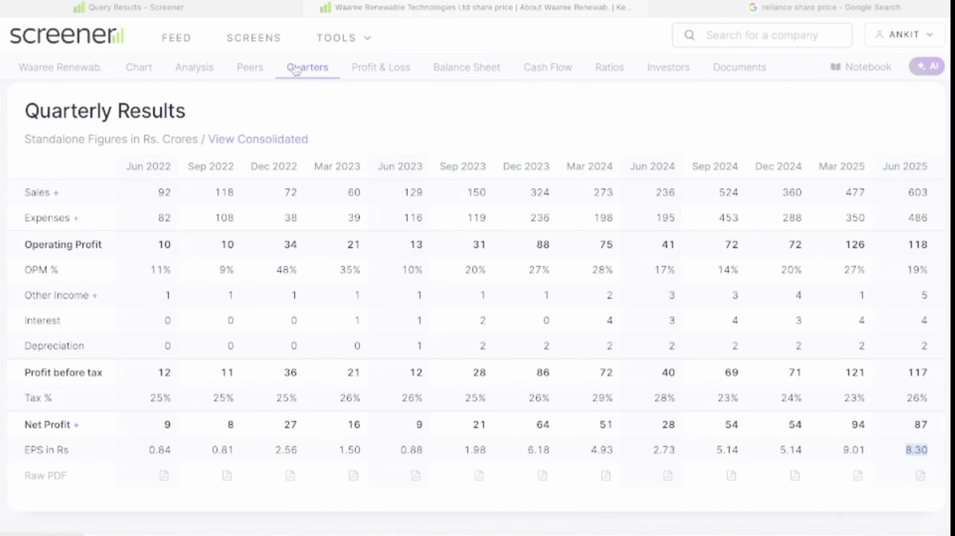
{"action": "left_click_drag", "start_coordinate": [715, 450], "coordinate": [918, 451]}
{"action": "left_click", "coordinate": [906, 451]}
Highlight the TTM EPS in the Profit & Loss table and begin multiplying 33 in the calculator.
{"action": "left_click", "coordinate": [383, 68]}
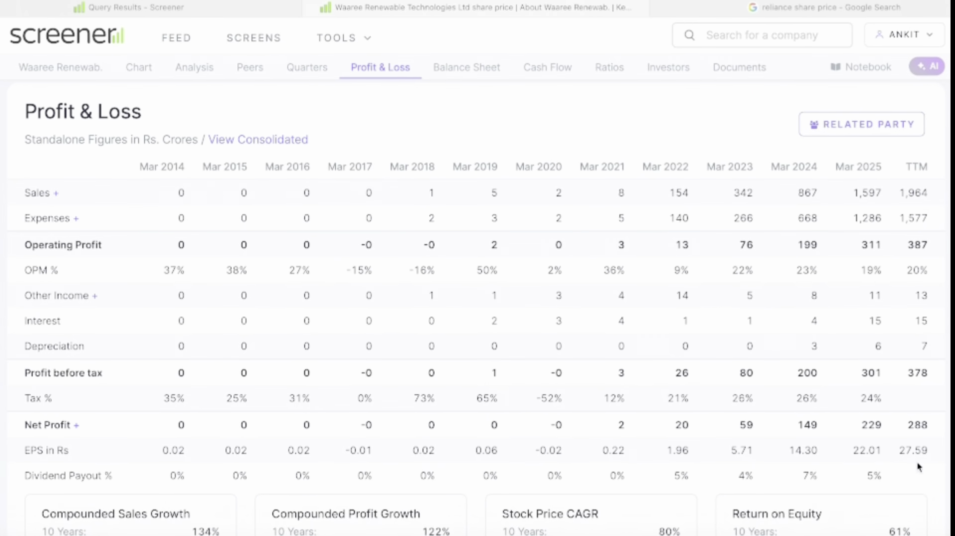
{"action": "left_click_drag", "start_coordinate": [899, 451], "coordinate": [937, 452]}
{"action": "left_click", "coordinate": [876, 535]}
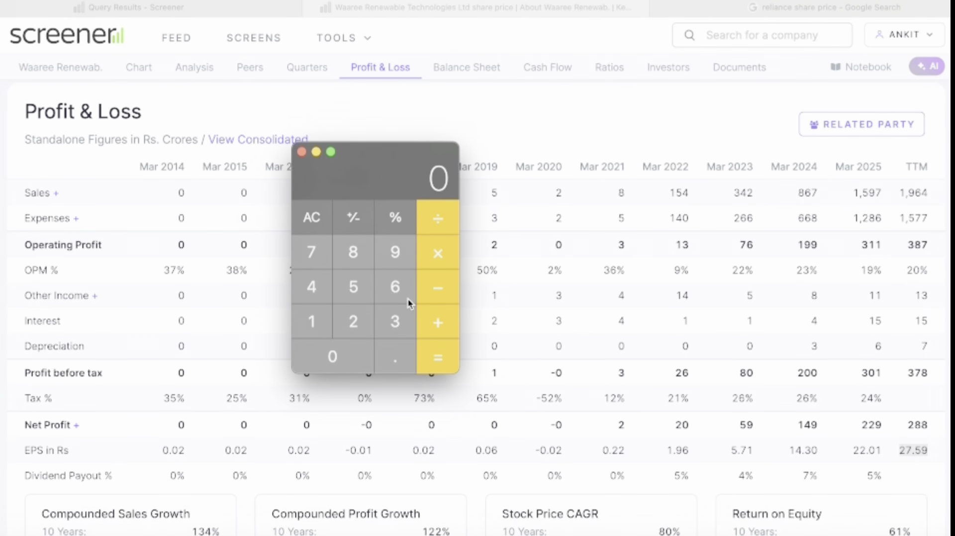
{"action": "left_click", "coordinate": [397, 323]}
{"action": "left_click", "coordinate": [397, 323]}
{"action": "left_click", "coordinate": [452, 244]}
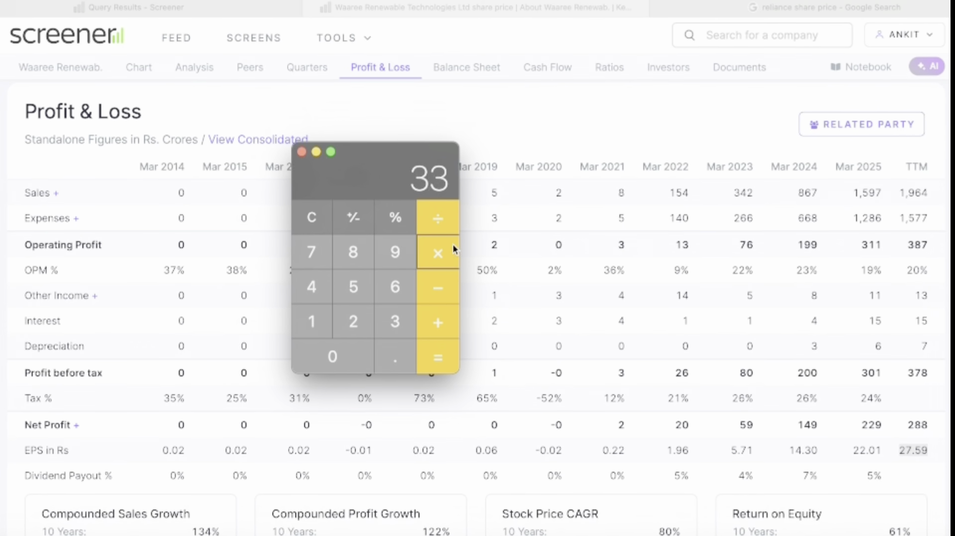
Highlight the median P/E in the peer comparison and multiply 33 by 43 in the calculator, closing it when done.
{"action": "left_click", "coordinate": [256, 68]}
{"action": "left_click", "coordinate": [265, 73]}
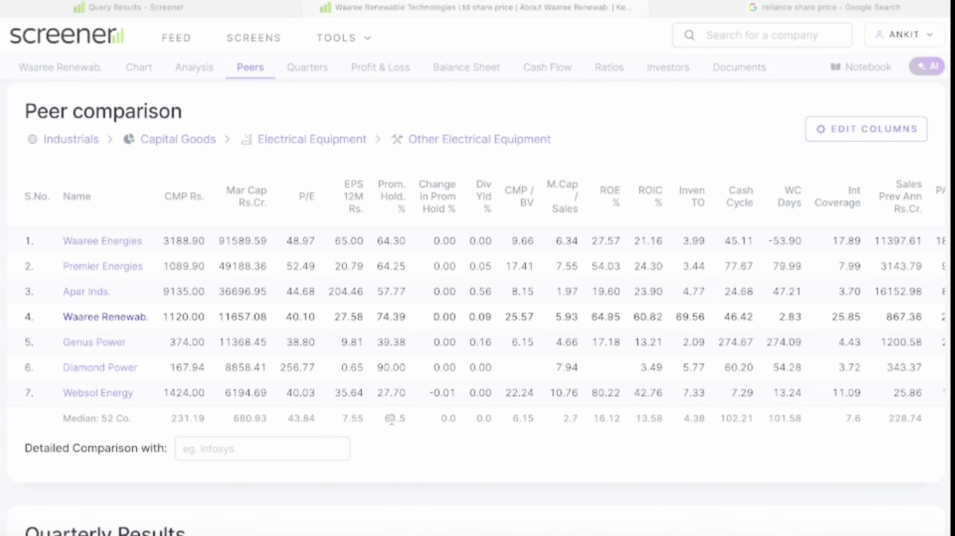
{"action": "double_click", "coordinate": [300, 418]}
{"action": "left_click", "coordinate": [877, 533]}
{"action": "left_click", "coordinate": [437, 253]}
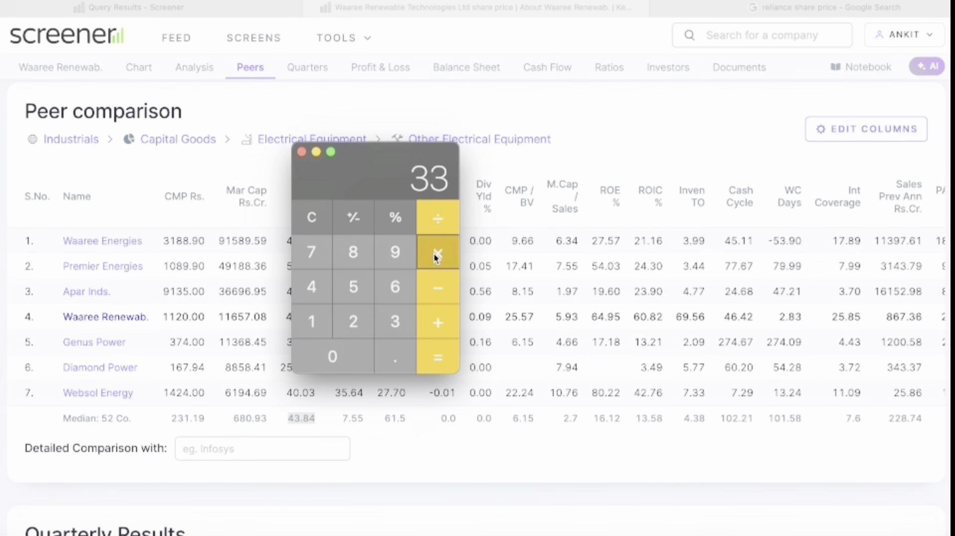
{"action": "left_click", "coordinate": [312, 287]}
{"action": "left_click", "coordinate": [390, 326]}
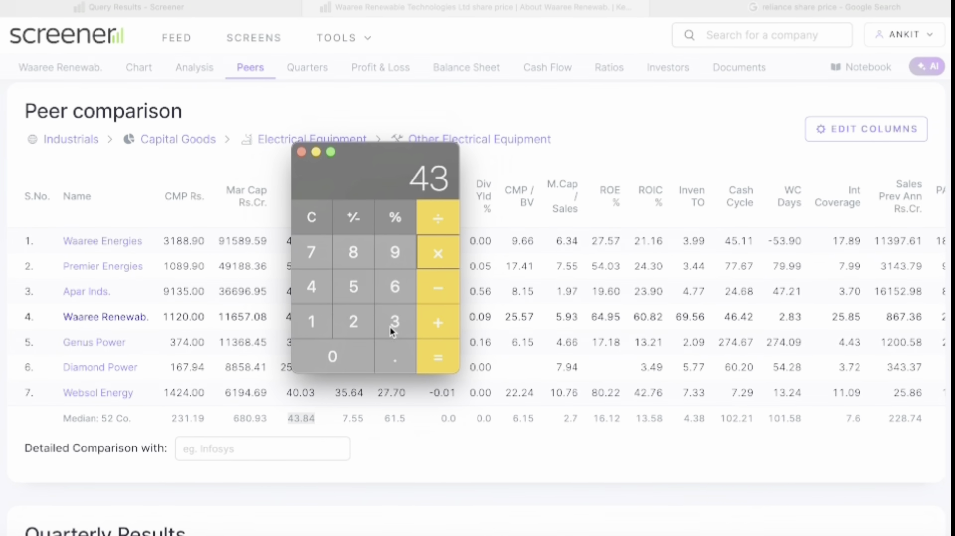
{"action": "left_click", "coordinate": [455, 351]}
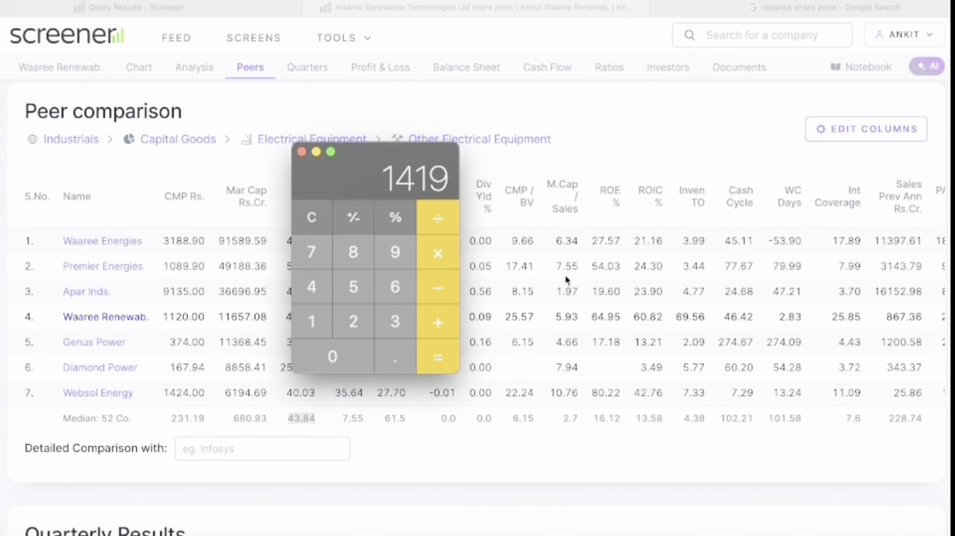
{"action": "left_click", "coordinate": [302, 152]}
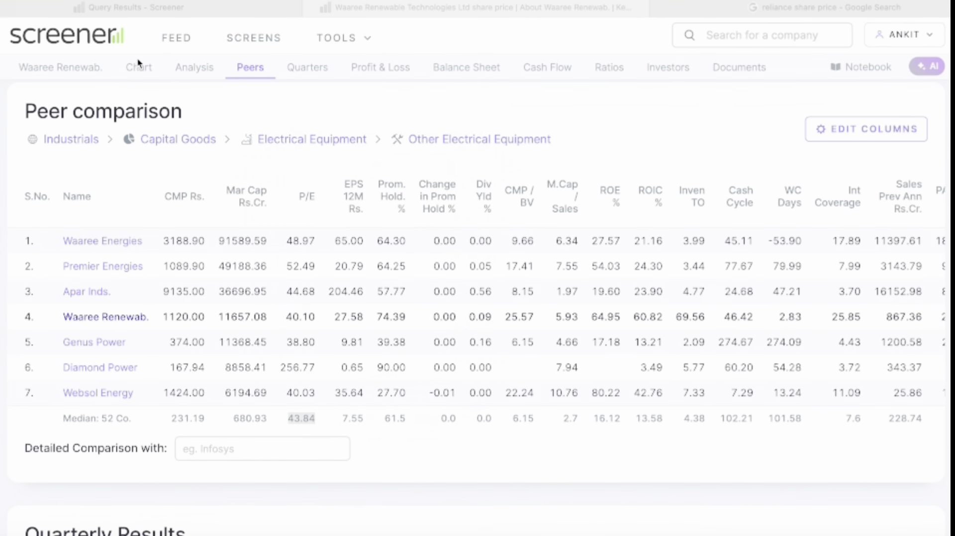
Check the company's overview, and highlight the P/E of Premier Energies and Genus Power and the median P/E in the peer comparison.
{"action": "left_click", "coordinate": [60, 69]}
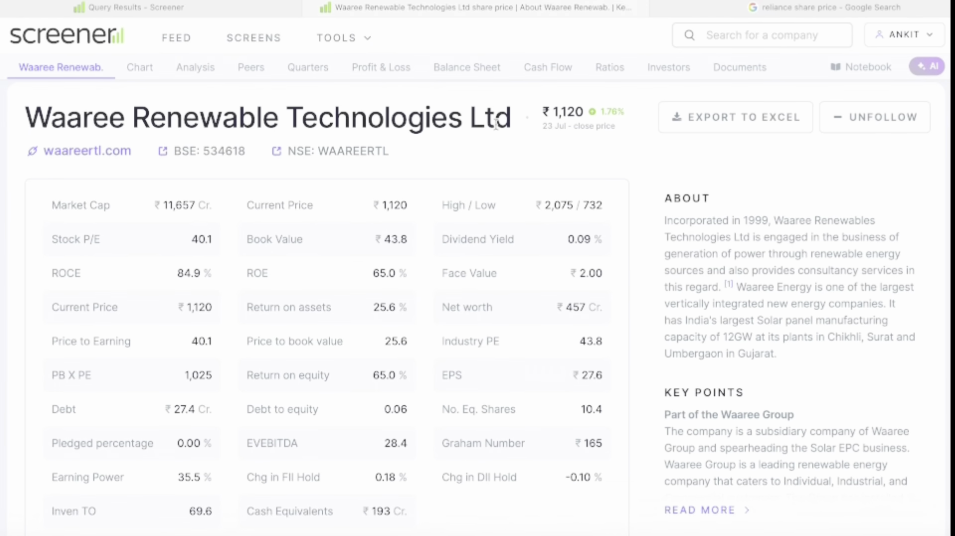
{"action": "left_click", "coordinate": [254, 67]}
{"action": "double_click", "coordinate": [308, 416]}
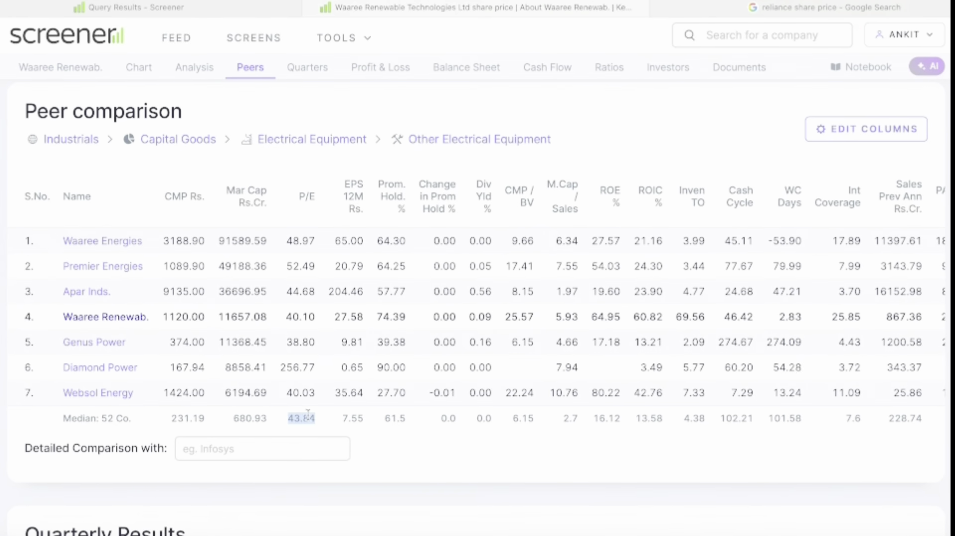
{"action": "triple_click", "coordinate": [323, 269]}
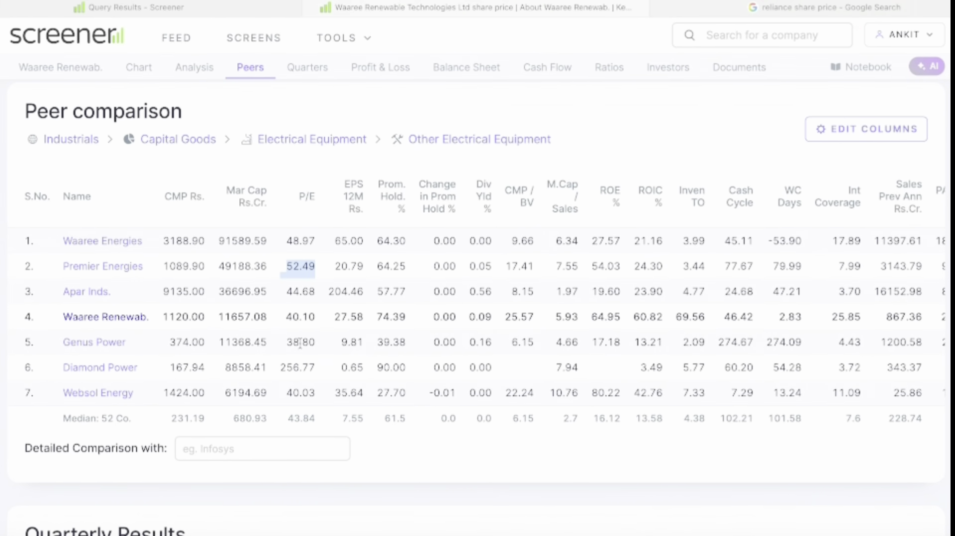
{"action": "triple_click", "coordinate": [289, 343]}
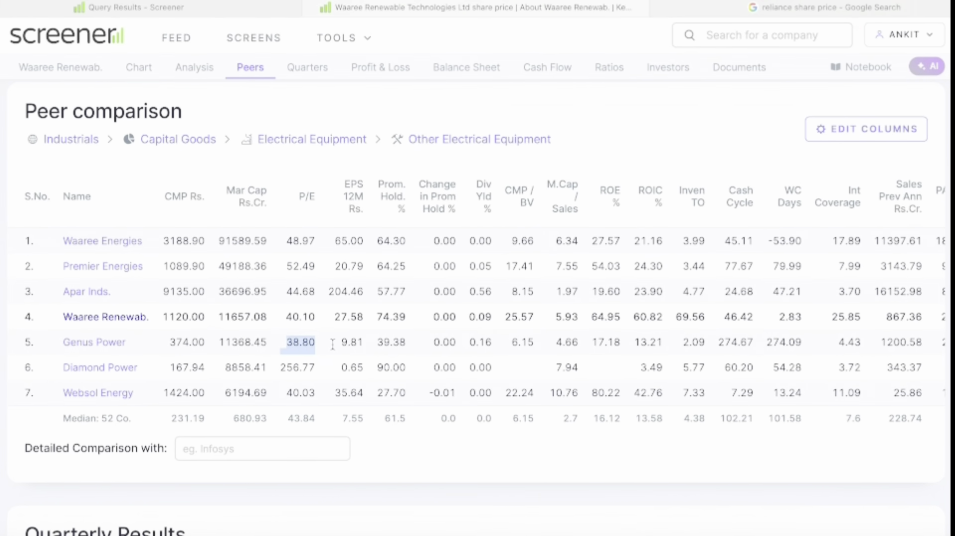
{"action": "triple_click", "coordinate": [291, 419]}
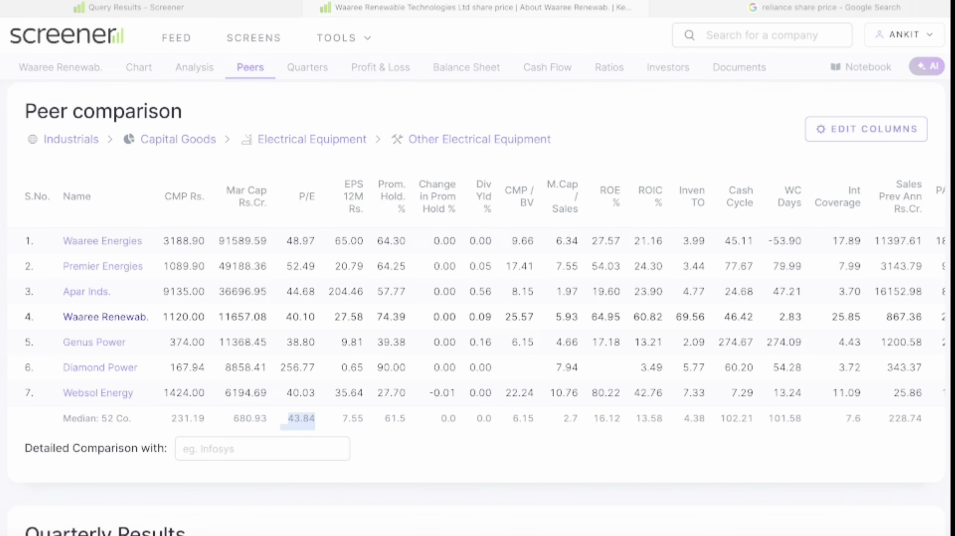
Multiply 33 by 50 in the calculator and close it when done.
{"action": "left_click", "coordinate": [878, 535]}
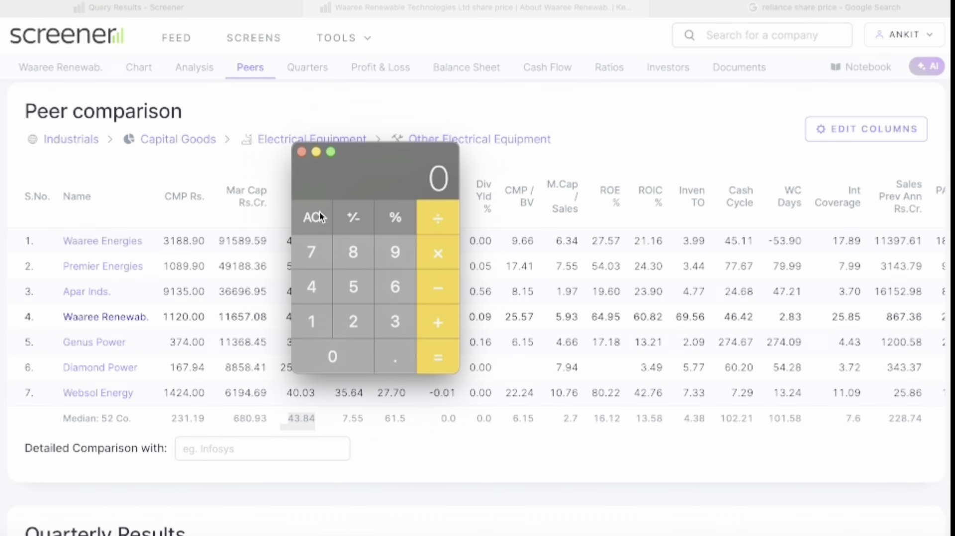
{"action": "double_click", "coordinate": [397, 322]}
{"action": "left_click", "coordinate": [437, 253]}
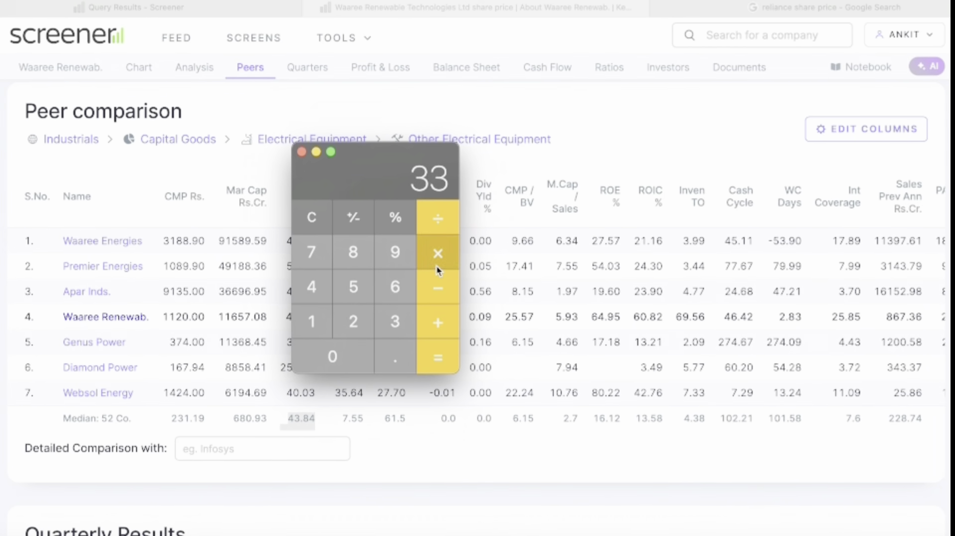
{"action": "left_click", "coordinate": [360, 290]}
{"action": "left_click", "coordinate": [354, 366]}
{"action": "left_click", "coordinate": [447, 356]}
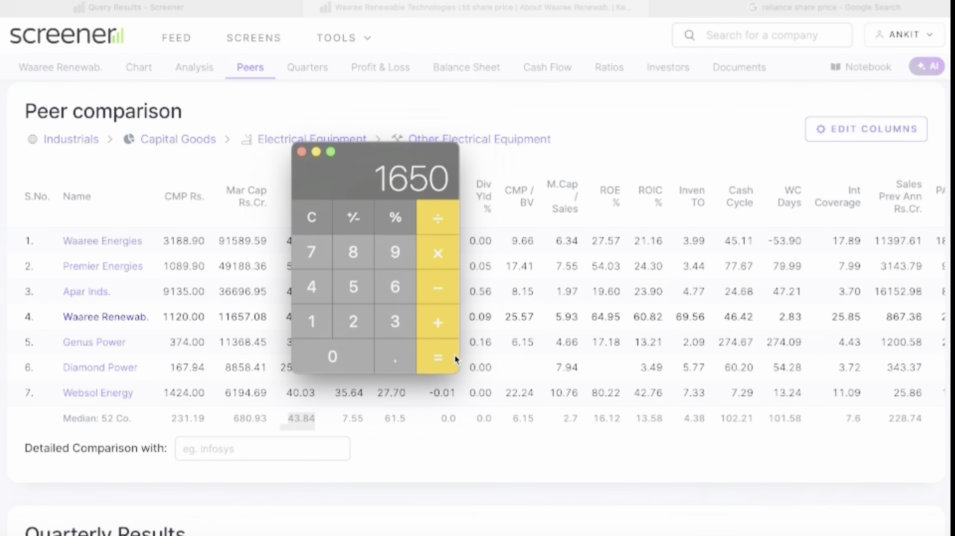
{"action": "key", "text": "super+q"}
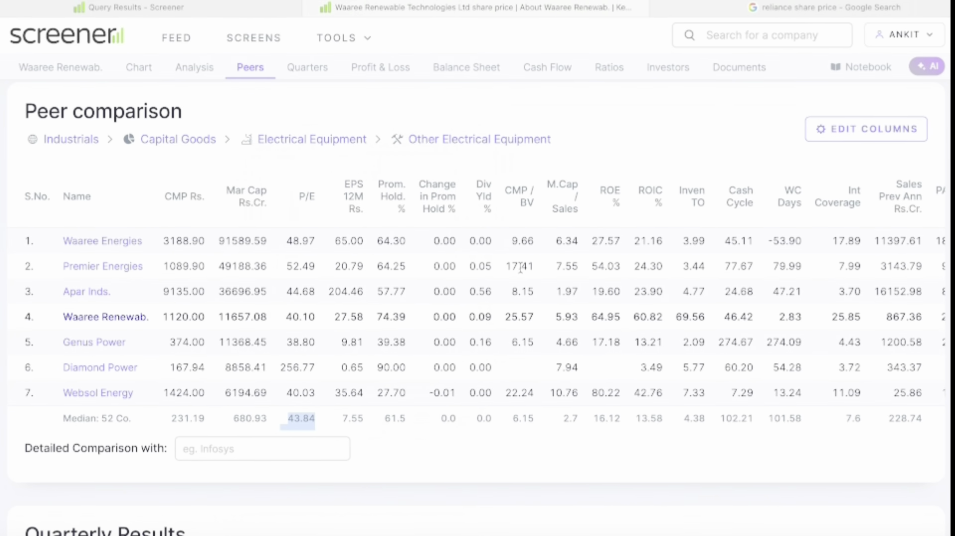
Run a new screen for latest-quarter sales and operating profit each > 1.2* the preceding year quarter, Market Capitalization > 700 and Price to Earning < 50.
{"action": "left_click", "coordinate": [257, 9]}
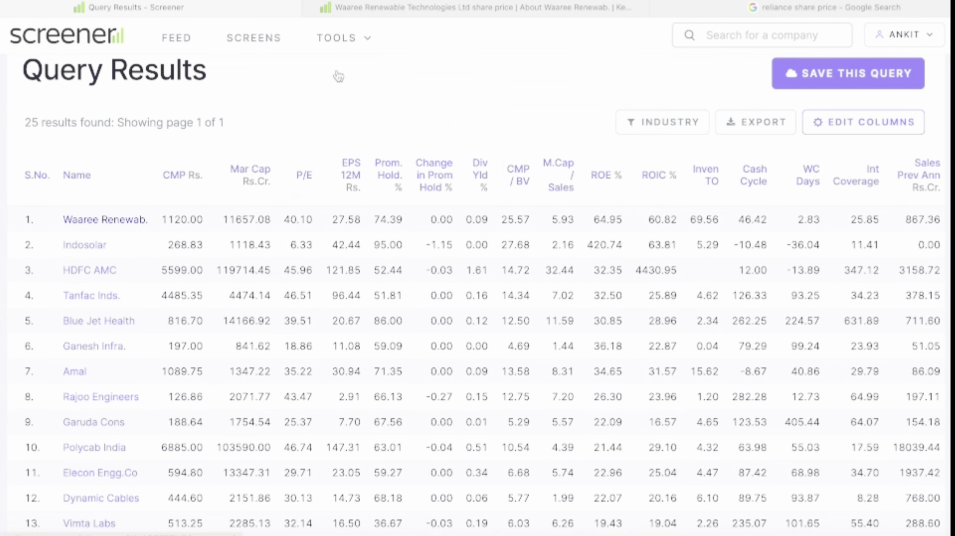
{"action": "scroll", "coordinate": [368, 170], "scroll_direction": "up", "scroll_amount": 1}
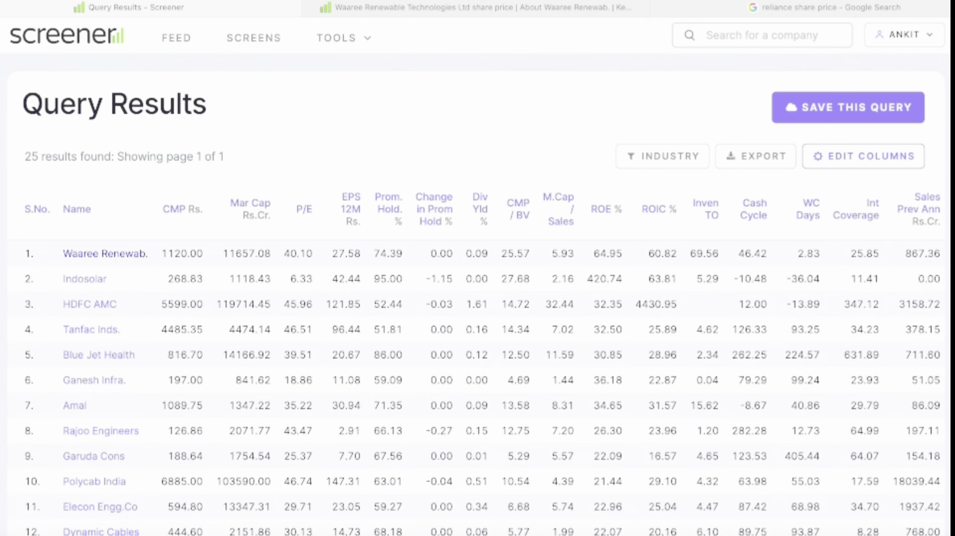
{"action": "left_click", "coordinate": [255, 43]}
{"action": "left_click", "coordinate": [588, 93]}
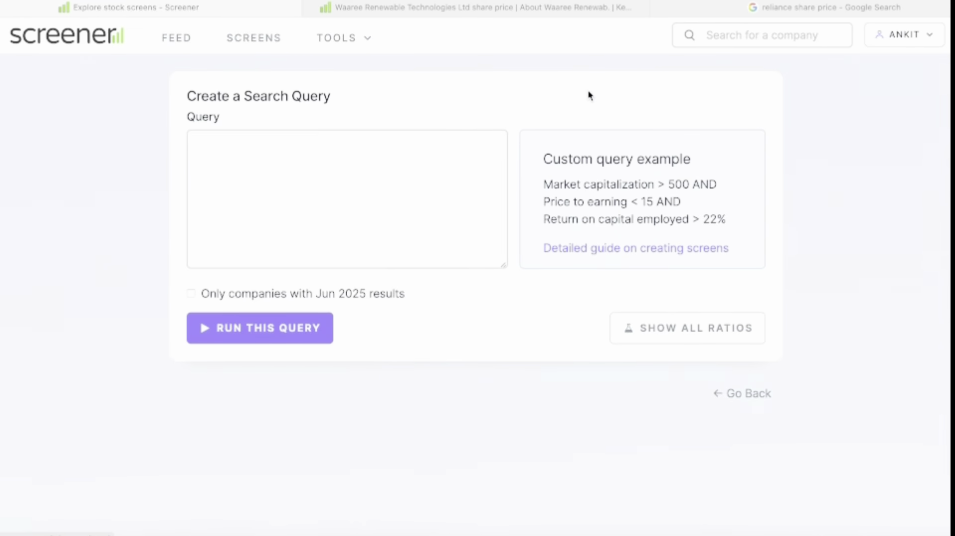
{"action": "type", "text": "Sales latest quarter > 1.2* Sales preceding year quarter  AND  Operating profit latest quarter >1.2* Operating profit preceding year quarter   AND   Market Capitalization > 700 AND   Price to Earning < 50"}
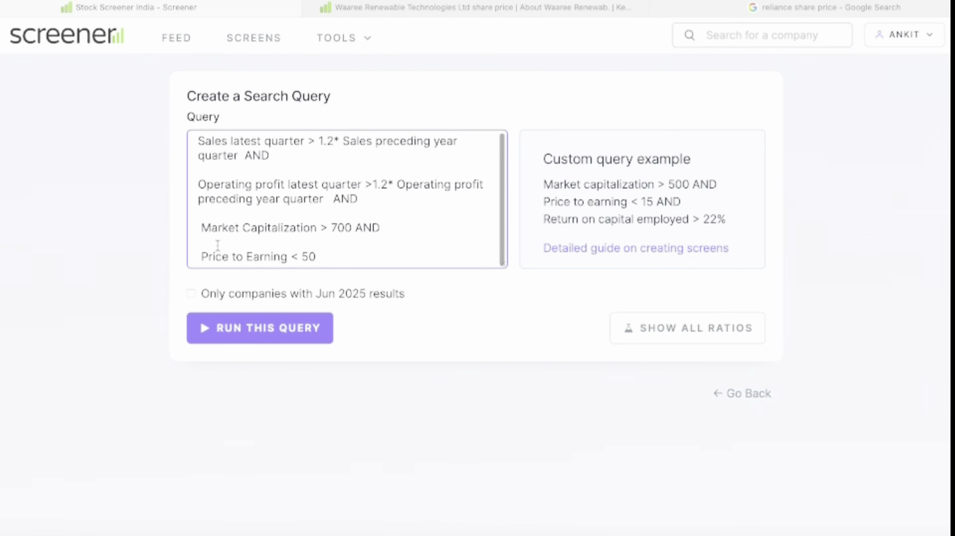
{"action": "left_click", "coordinate": [298, 334]}
Look through the first page of query results and open Indosolar's company page in a new tab.
{"action": "scroll", "coordinate": [294, 495], "scroll_direction": "down", "scroll_amount": 1}
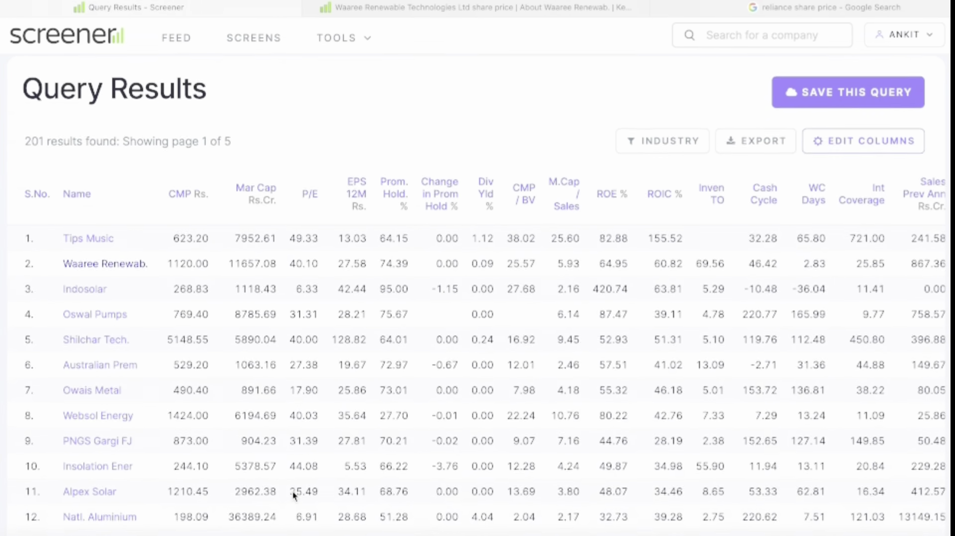
{"action": "scroll", "coordinate": [293, 493], "scroll_direction": "down", "scroll_amount": 15}
{"action": "scroll", "coordinate": [292, 492], "scroll_direction": "up", "scroll_amount": 12}
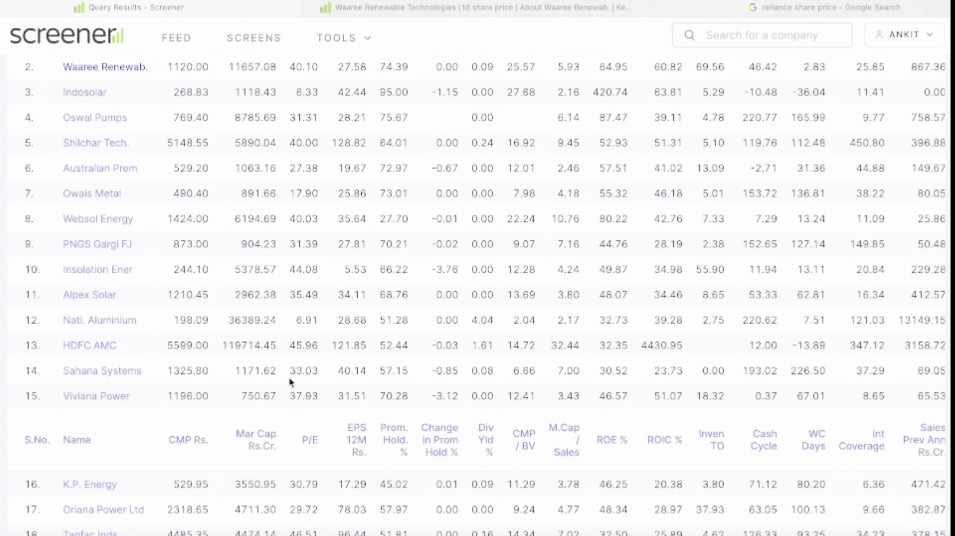
{"action": "left_click", "coordinate": [79, 93]}
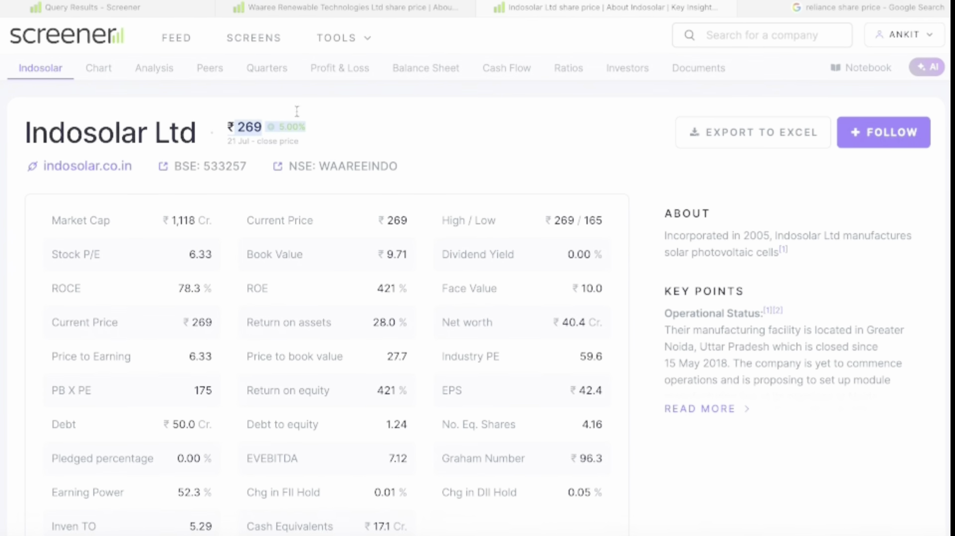
Highlight the Jun 2025 figures for sales, operating margin and EPS in Indosolar's quarterly results.
{"action": "left_click", "coordinate": [272, 68]}
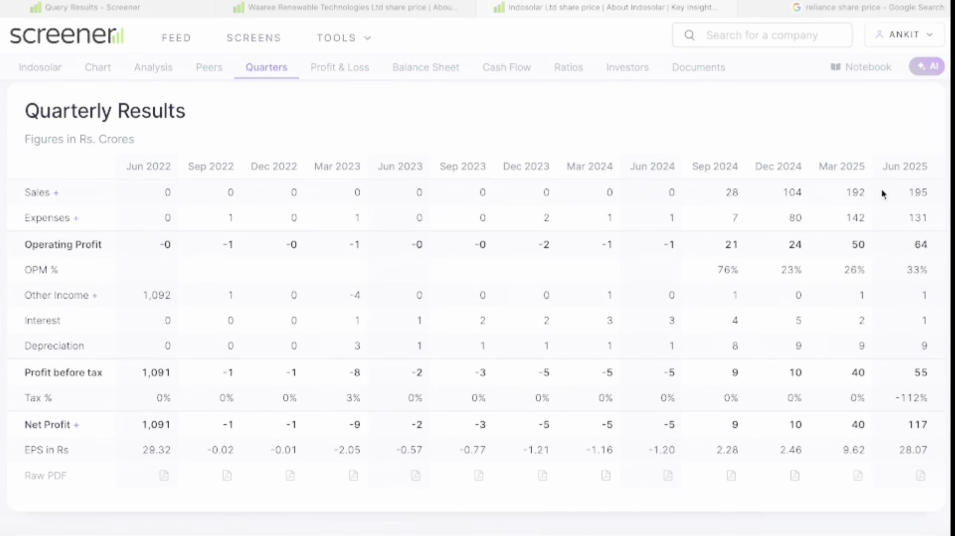
{"action": "left_click_drag", "start_coordinate": [901, 192], "coordinate": [939, 192]}
{"action": "left_click_drag", "start_coordinate": [903, 270], "coordinate": [923, 270]}
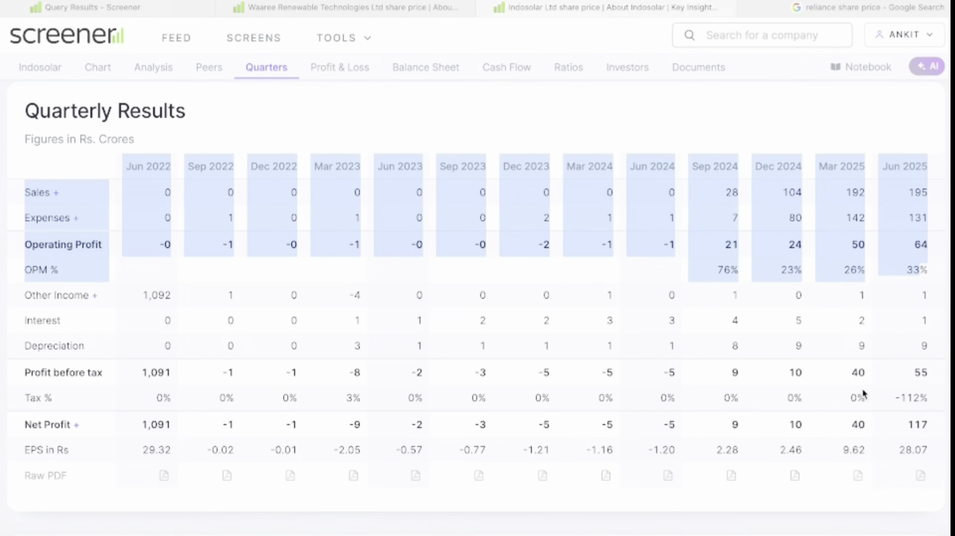
{"action": "left_click", "coordinate": [888, 420]}
{"action": "left_click_drag", "start_coordinate": [896, 463], "coordinate": [928, 450]}
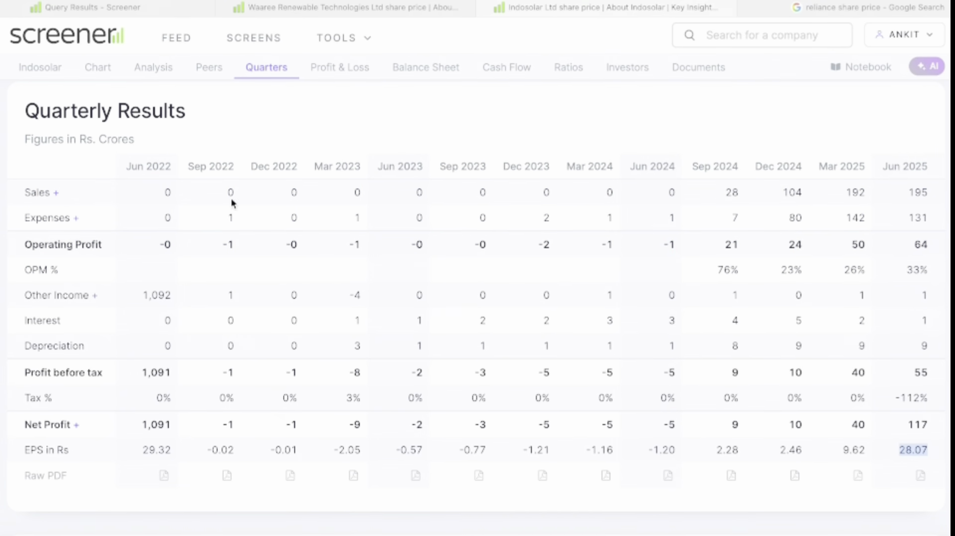
View Indosolar's price chart over the 1M period and return to the company overview.
{"action": "left_click", "coordinate": [41, 70]}
{"action": "scroll", "coordinate": [229, 261], "scroll_direction": "down", "scroll_amount": 8}
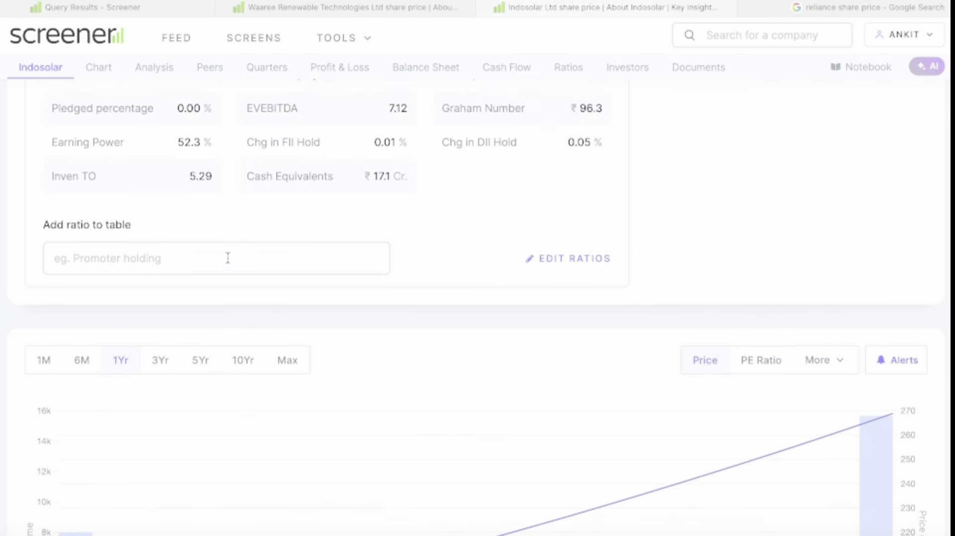
{"action": "left_click", "coordinate": [43, 258]}
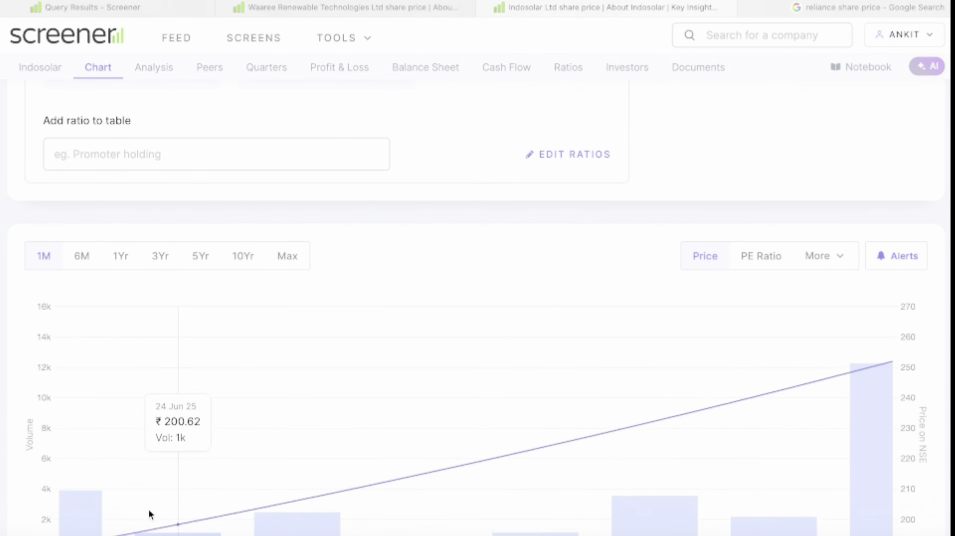
{"action": "scroll", "coordinate": [180, 515], "scroll_direction": "down", "scroll_amount": 1}
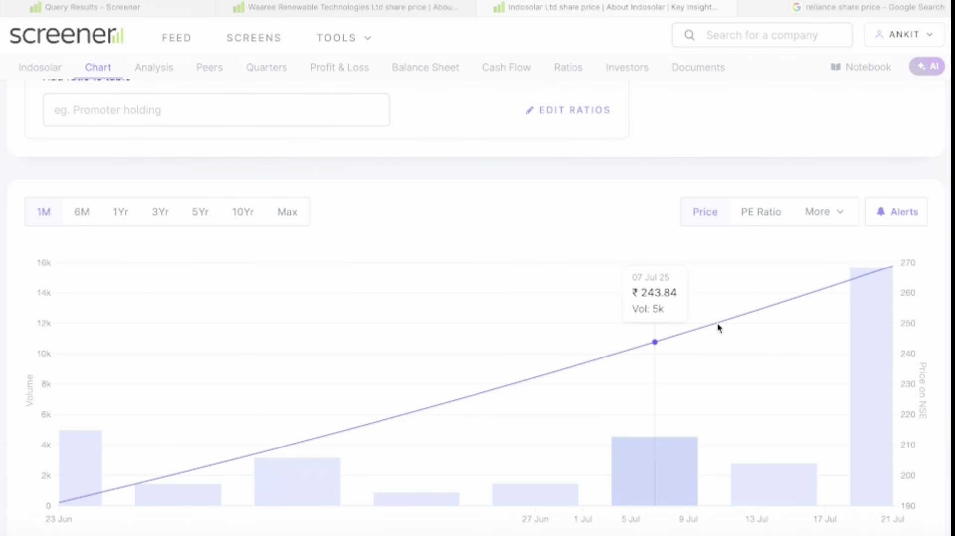
{"action": "left_click", "coordinate": [45, 69]}
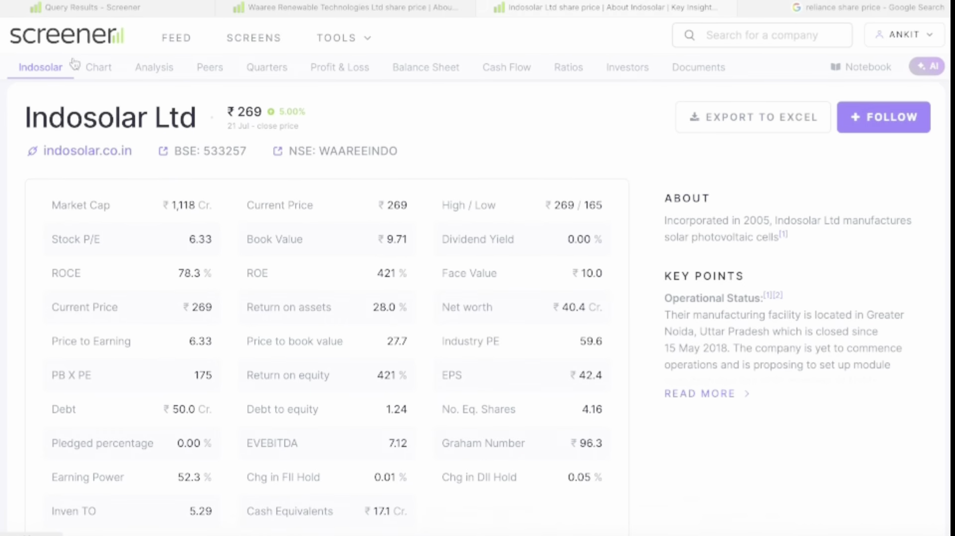